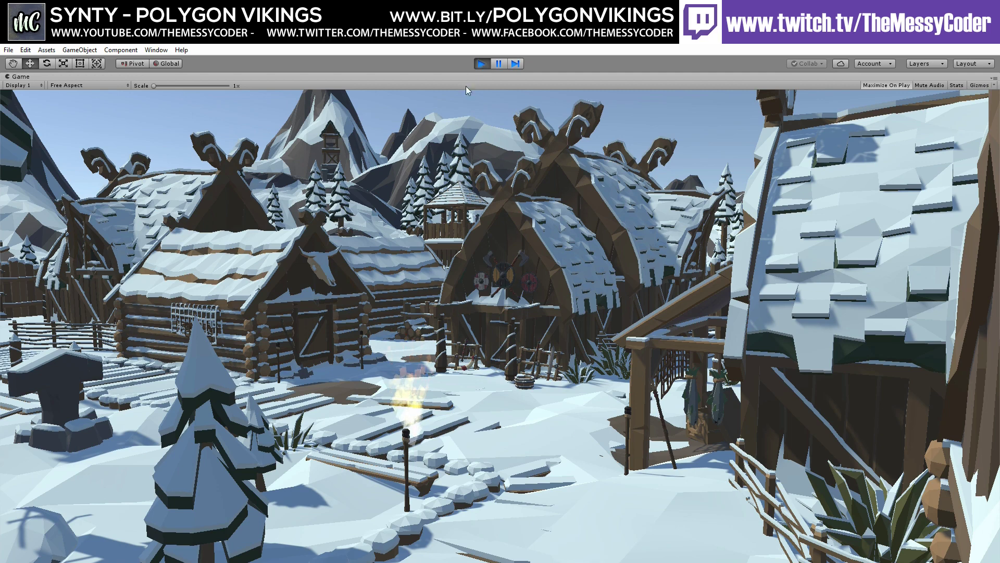
Step: Restart the Demo scene's play mode, examine the snowy pole and its surroundings in the village, and stop playing
left_click(483, 63)
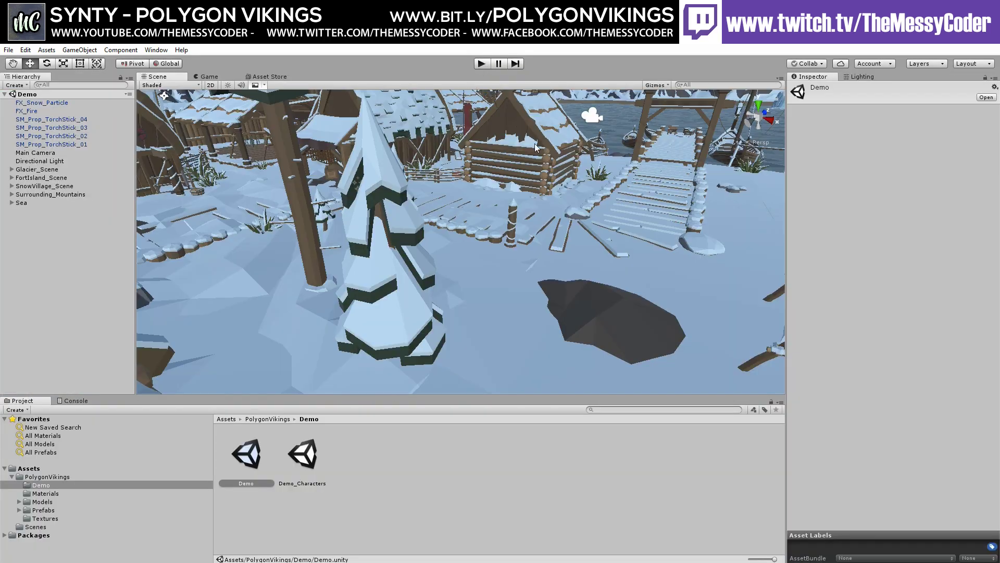
key("ctrl+p")
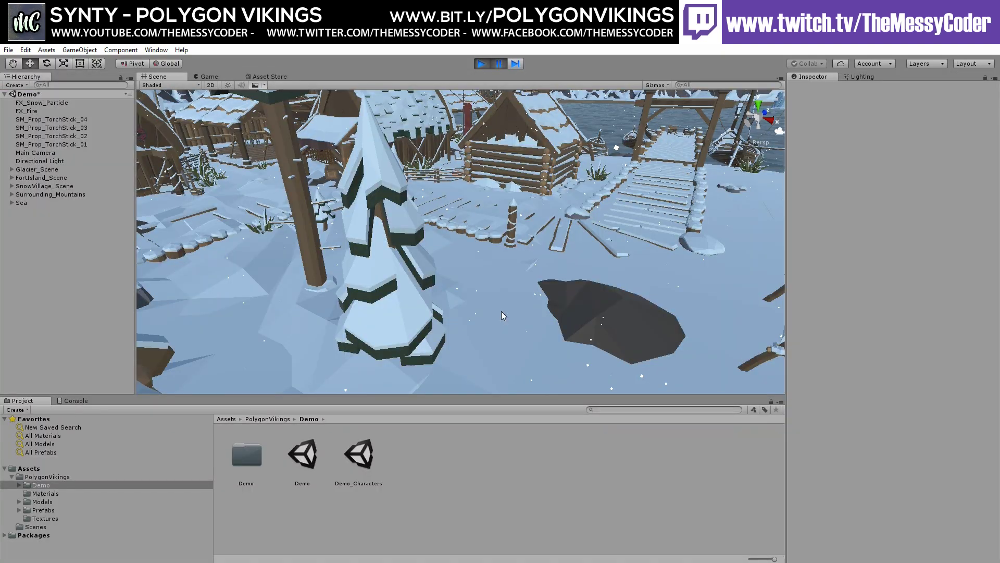
left_click(513, 224)
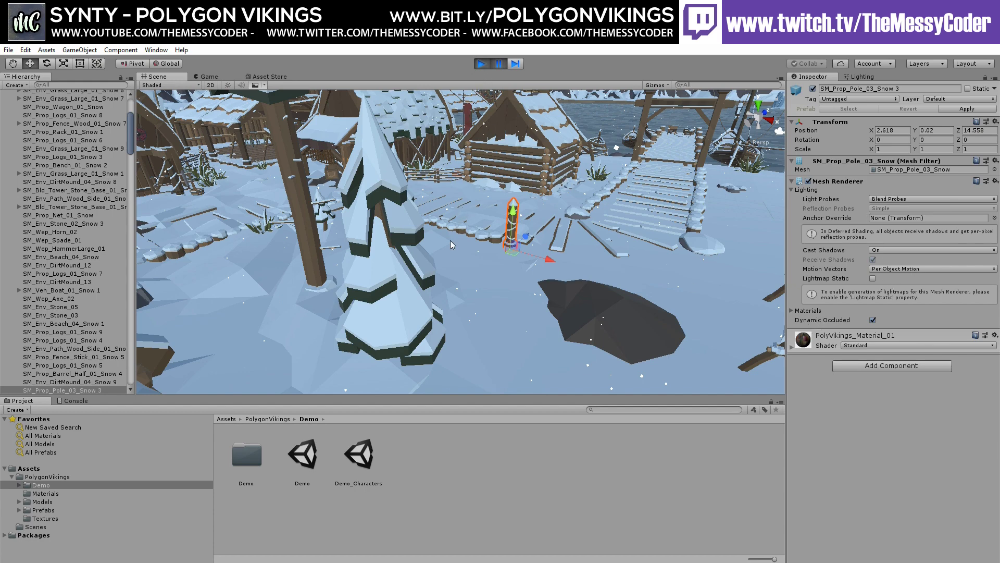
left_click_drag(450, 240, 183, 228, "alt")
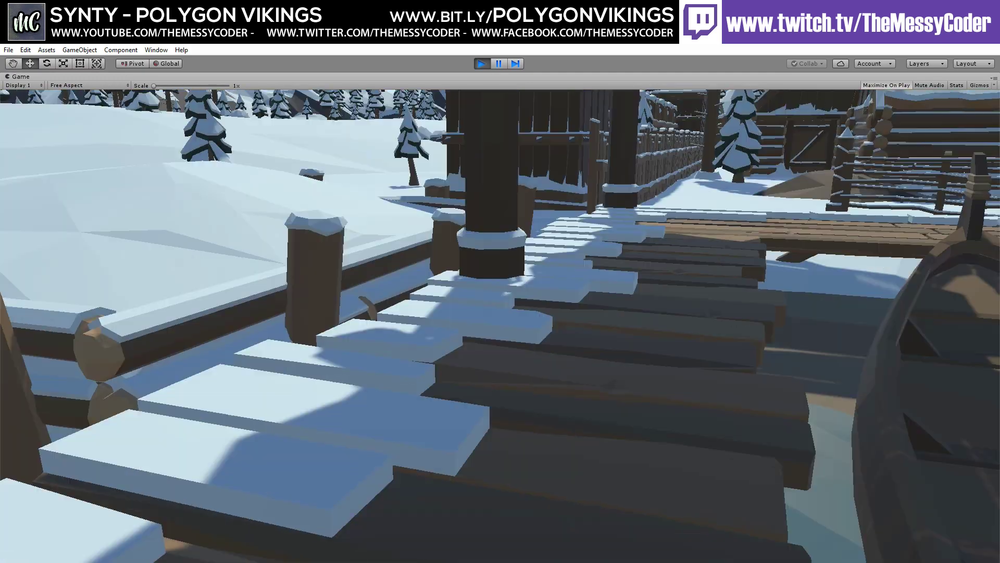
key("ctrl+p")
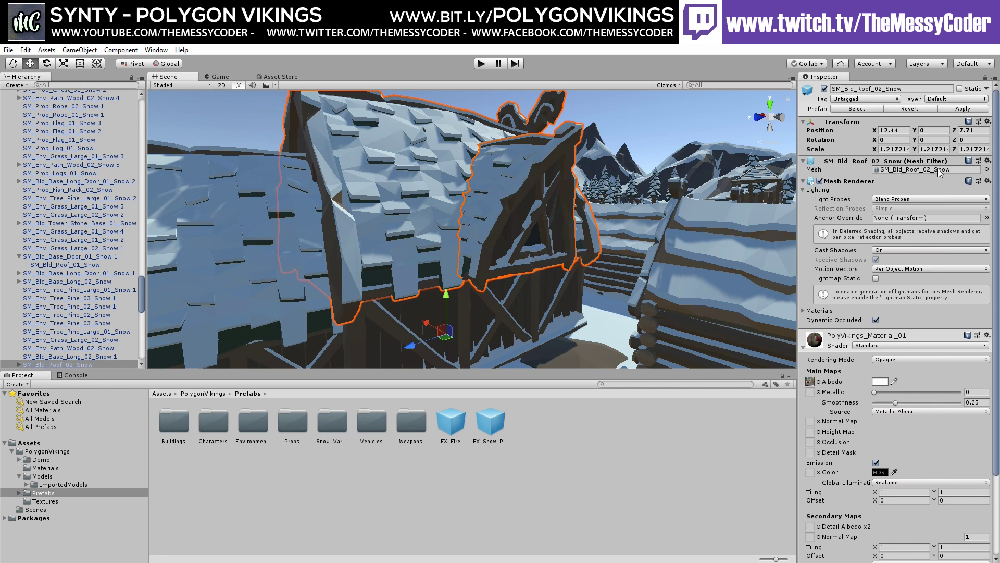
Step: Locate the albedo texture of the snowy roof's PolyVikings_Material_01 among the project assets and examine its import settings
scroll(869, 299, "down", 3)
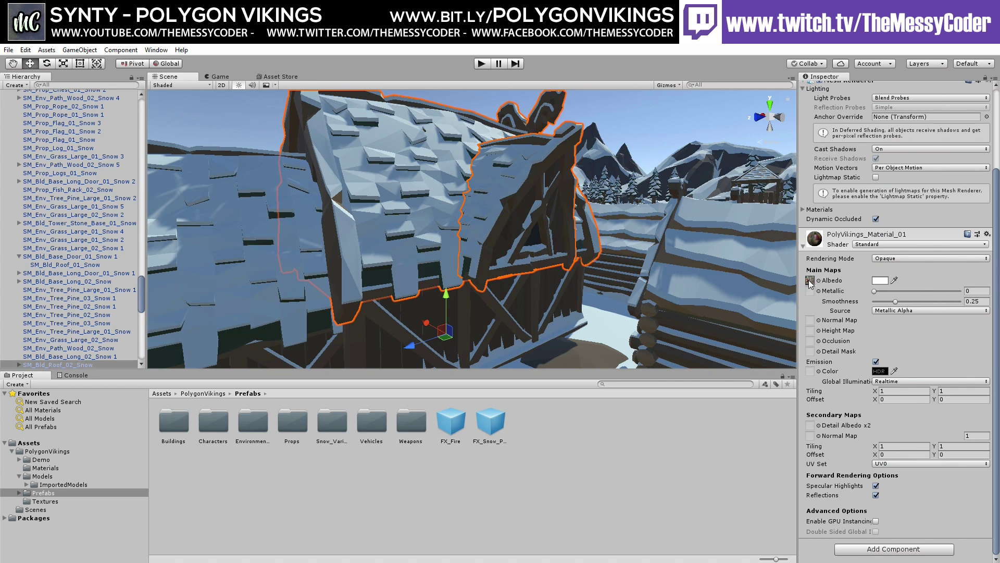
left_click(810, 282)
left_click(282, 421)
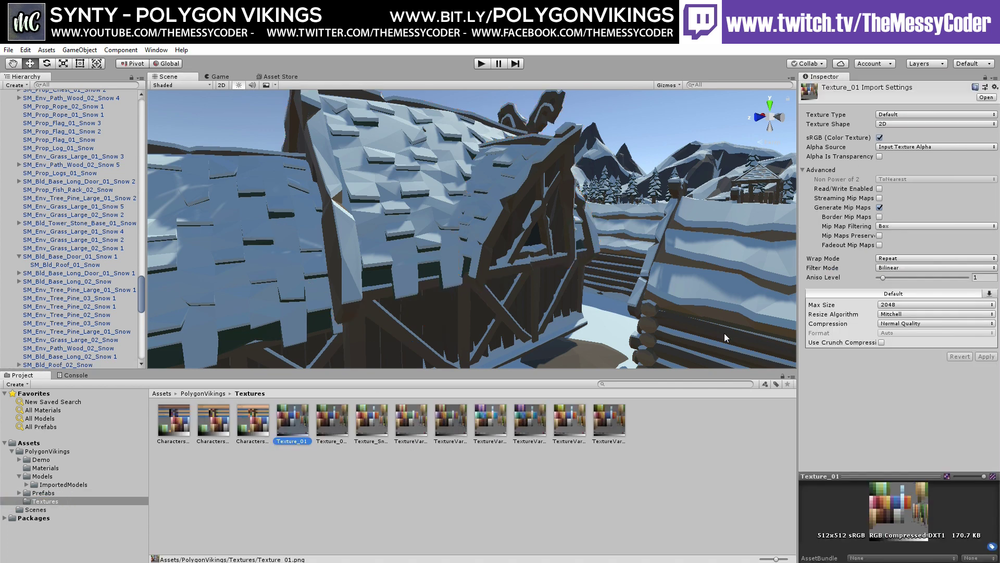
left_click(429, 202)
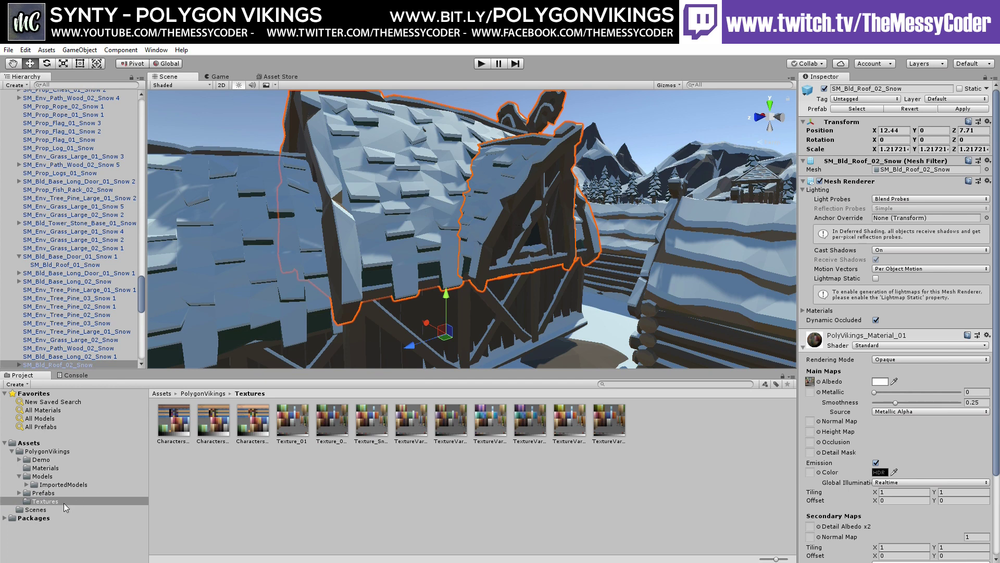
Step: Place the SM_Bld_Roof_02 prefab from the Prefabs > Buildings folder in the scene beside the snowy roof
left_click(19, 493)
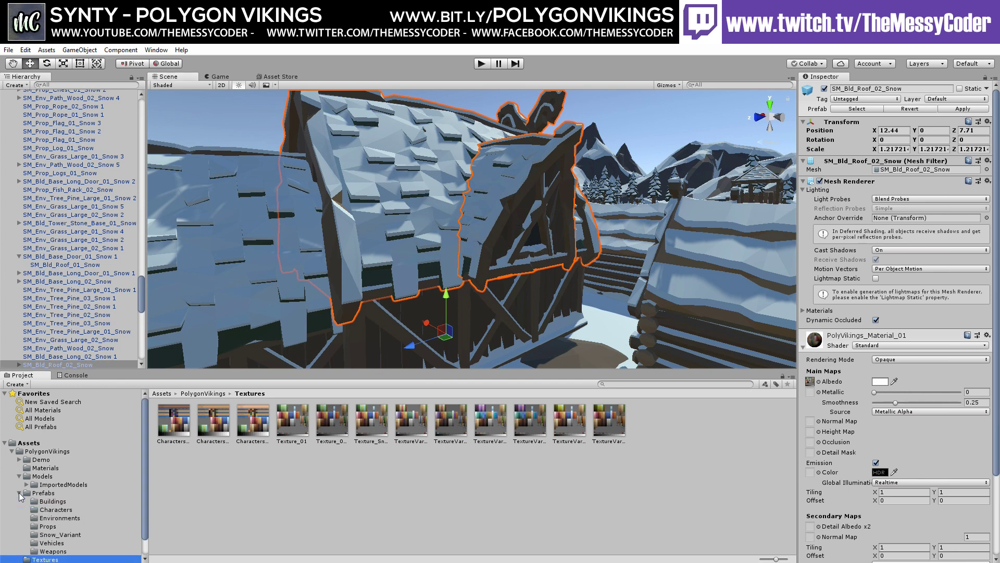
left_click(53, 501)
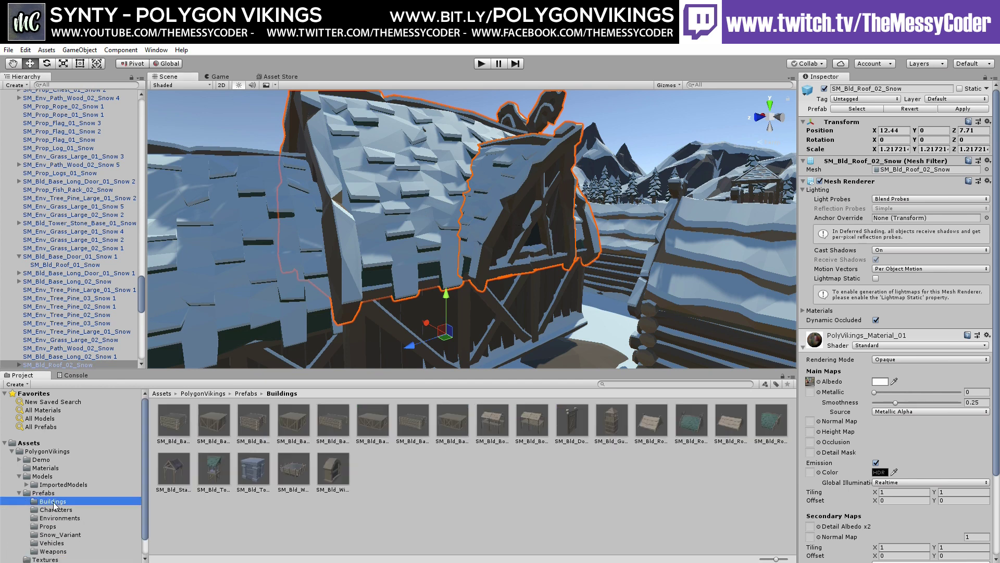
left_click(295, 421)
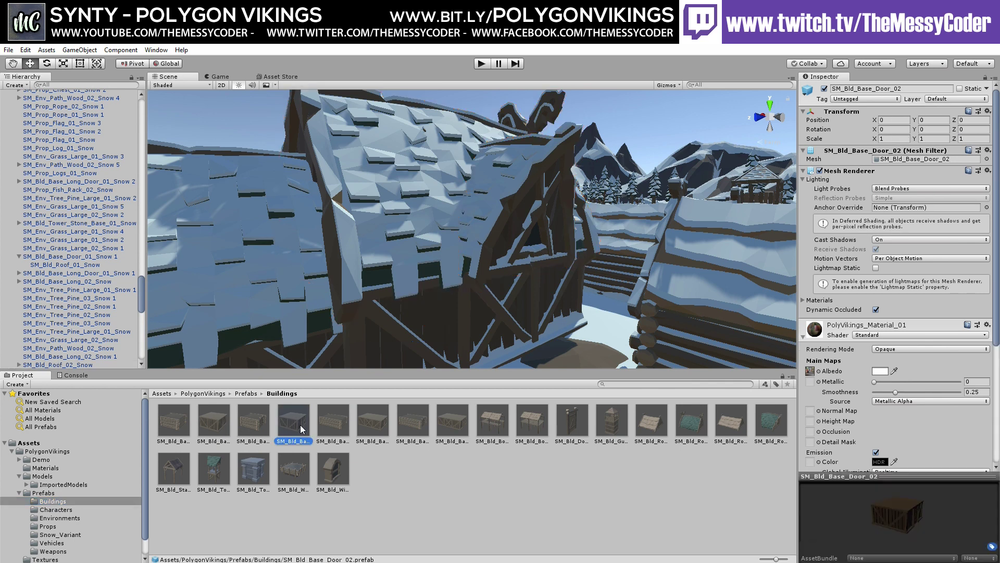
left_click(690, 421)
left_click_drag(694, 424, 554, 314)
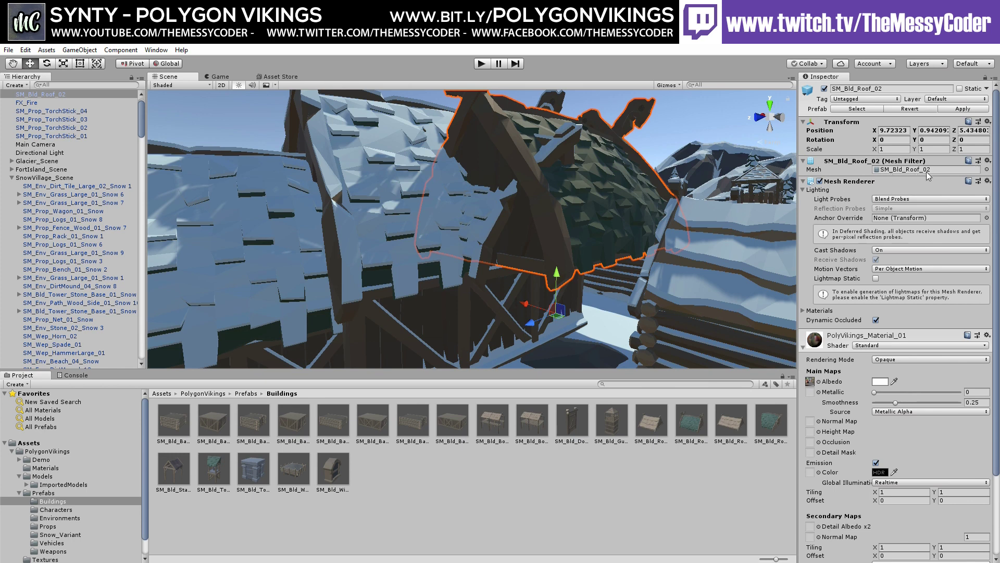
Step: Compare the snowy roof with the plain one and preview the Snow_Variant prefabs, including grass, a clay pot, a boat ramp and a broken boat
left_click(390, 180)
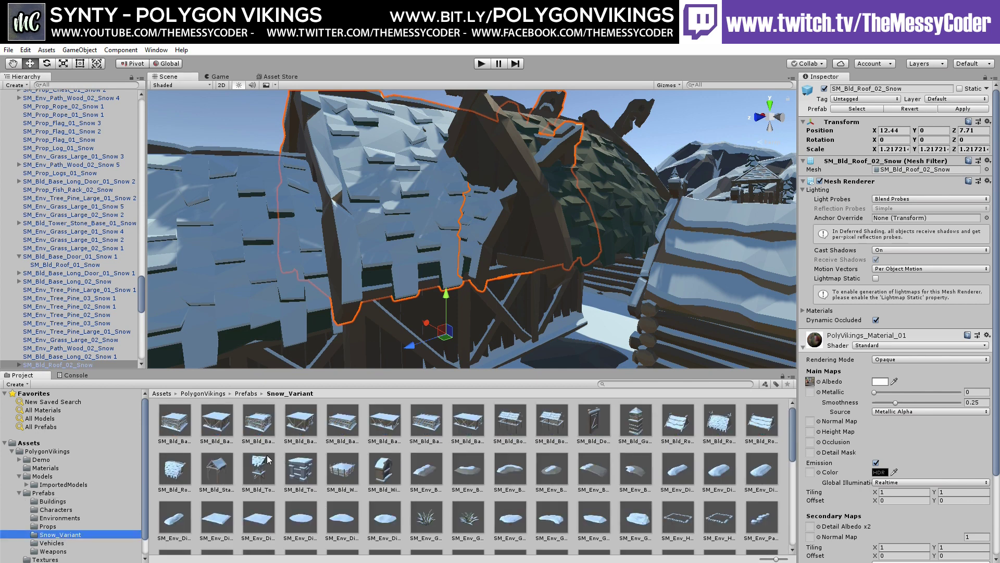
scroll(329, 463, "down", 1)
left_click(436, 491)
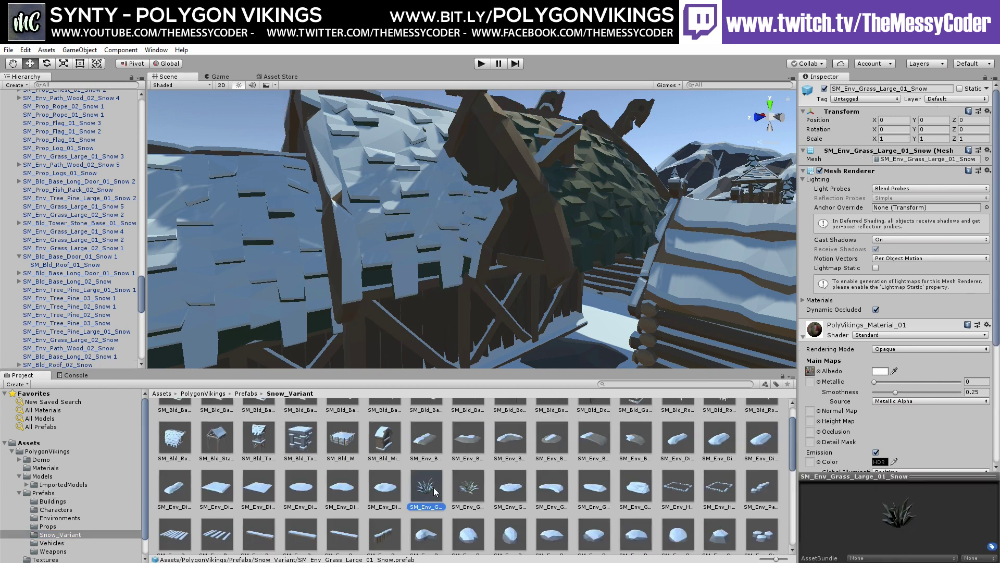
left_click(520, 491)
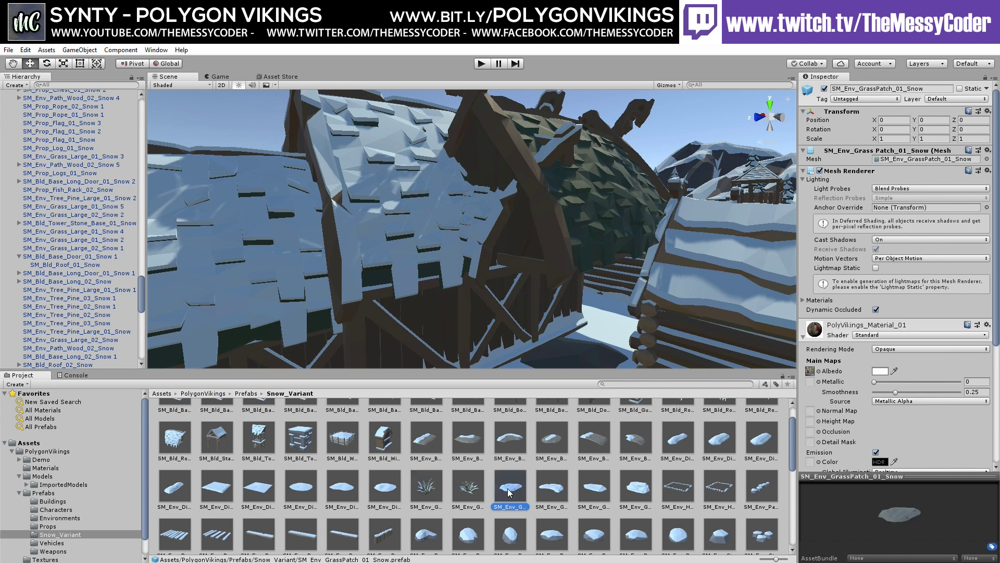
scroll(494, 500, "down", 3)
left_click(424, 539)
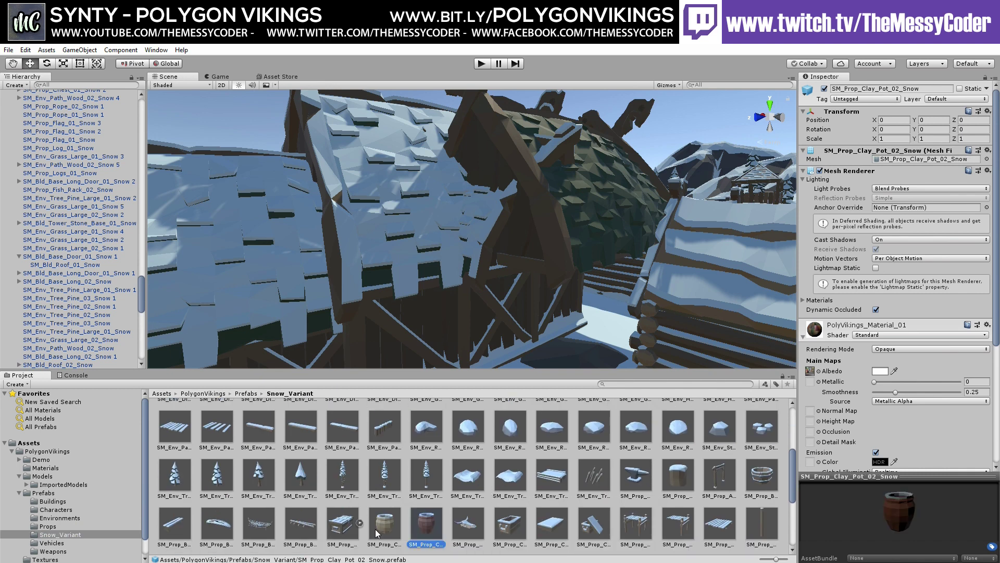
left_click(305, 533)
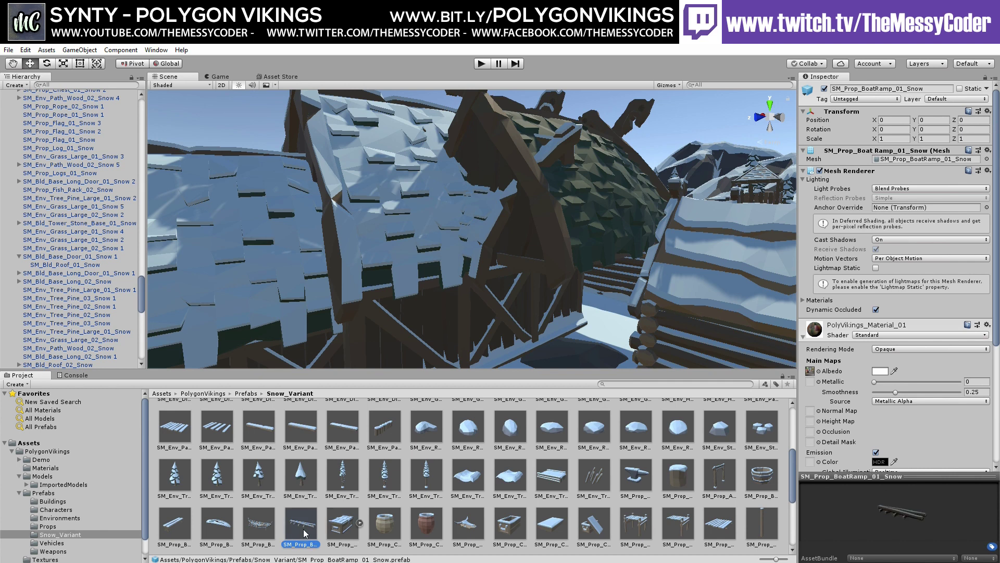
left_click(256, 526)
left_click(223, 526)
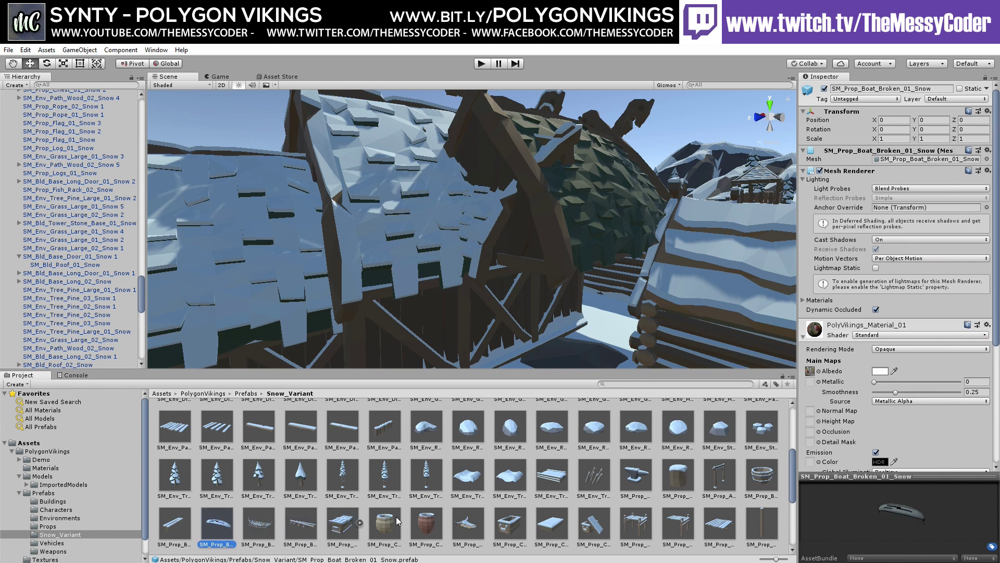
left_click(555, 524)
left_click(589, 526)
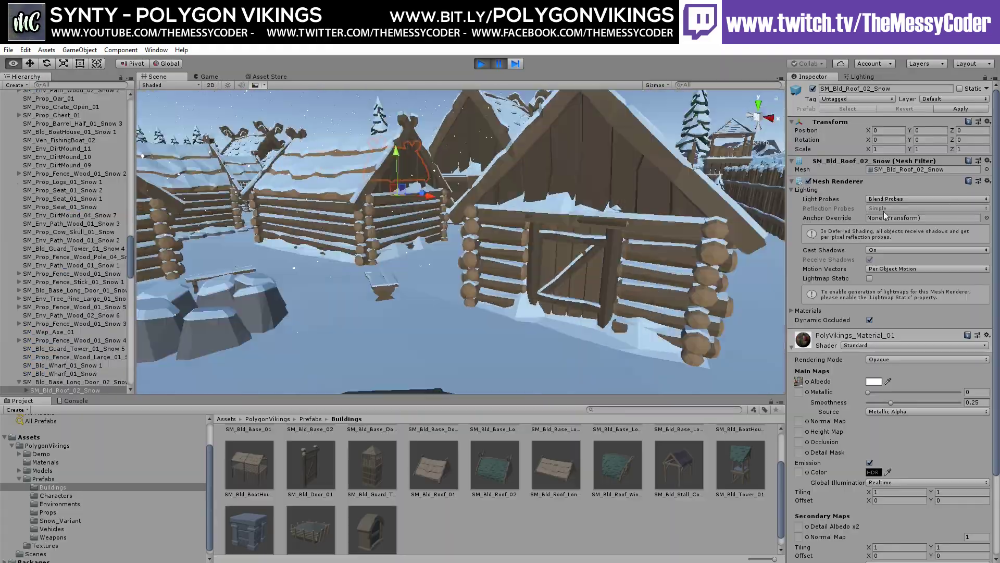
Step: Fly through the snow village to examine the log houses and the shields and axes mounted on the longhouse gable
right_click_drag(885, 215, 152, 240)
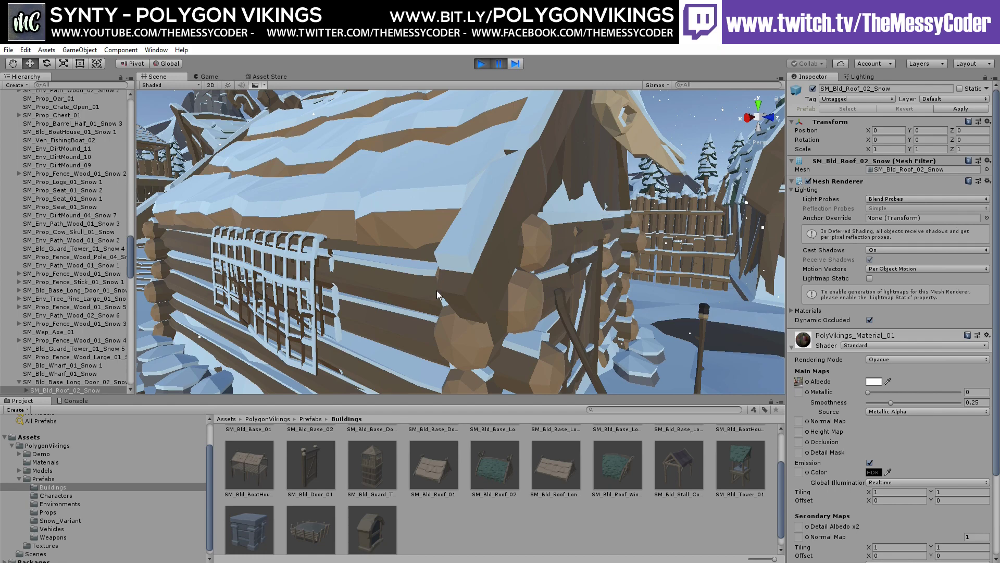
right_click_drag(436, 290, 262, 261)
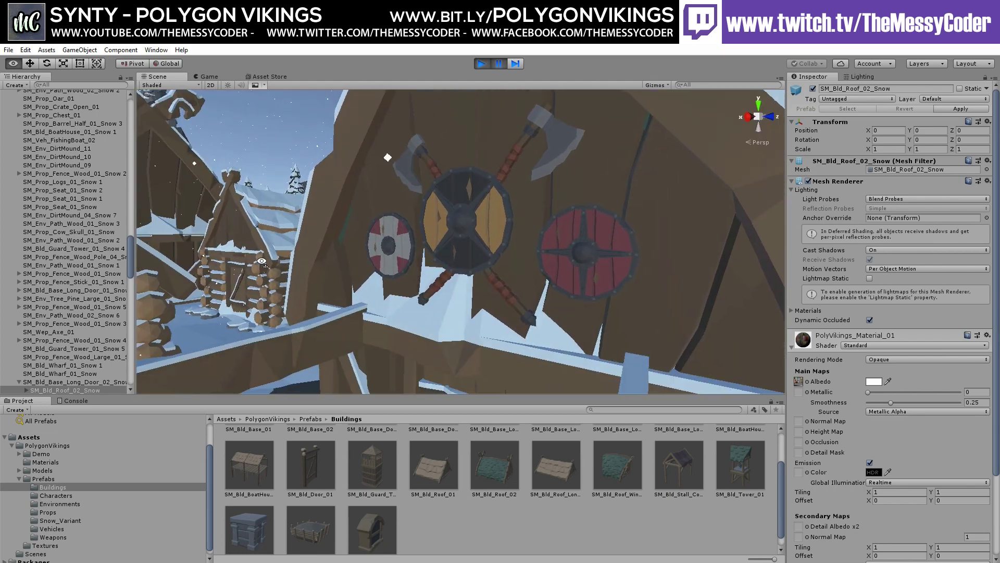
left_click(453, 218)
right_click_drag(452, 236, 956, 237)
scroll(98, 480, "down", 1)
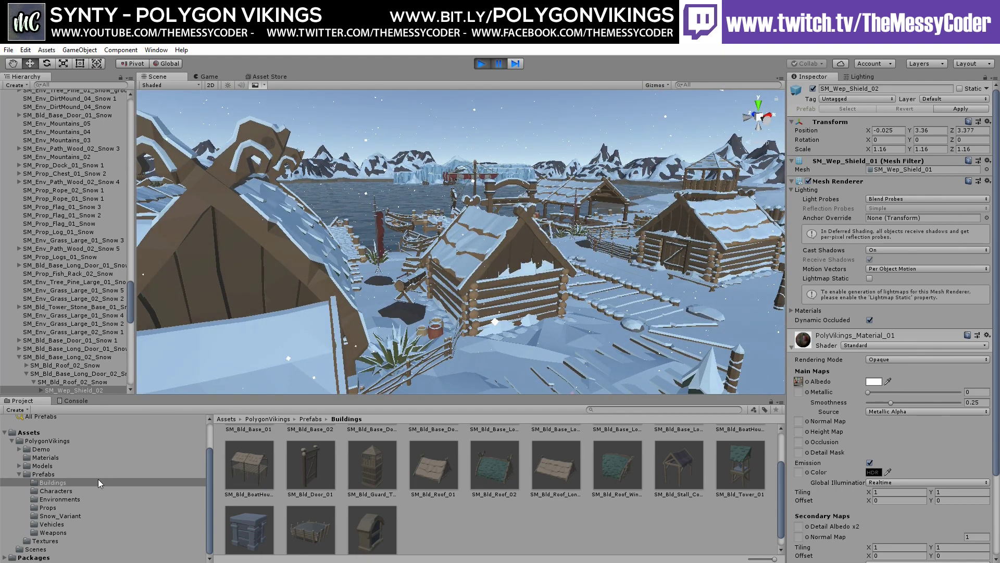
Step: Look through the character prefabs and open the Demo_Characters scene, saving the changes to the Demo scene
left_click(78, 490)
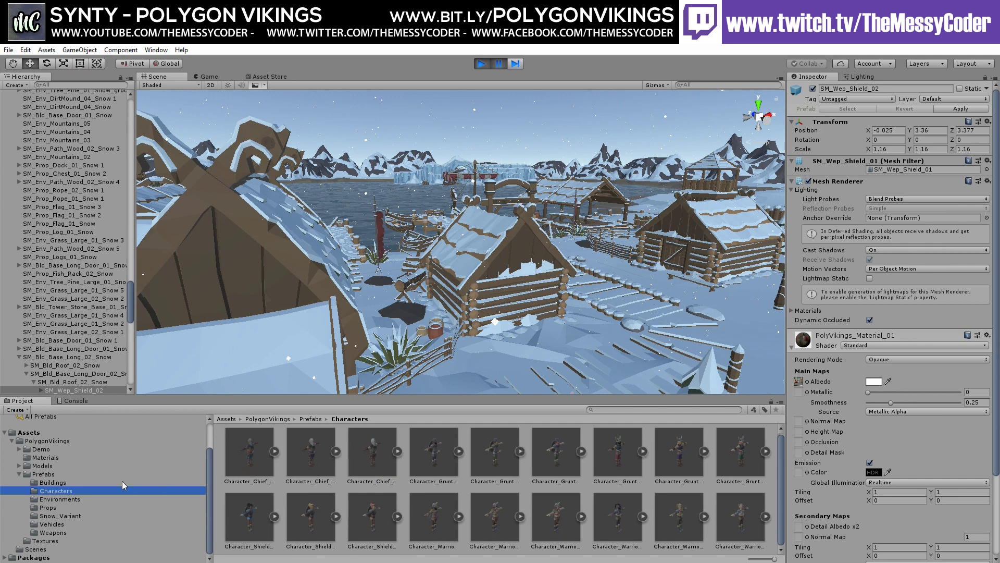
left_click(49, 451)
double_click(365, 453)
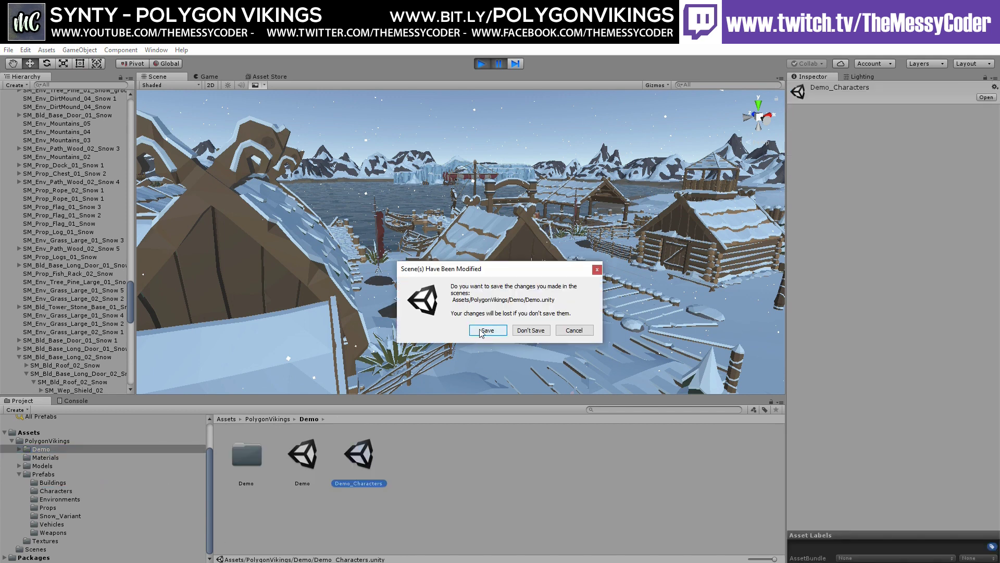
left_click(486, 330)
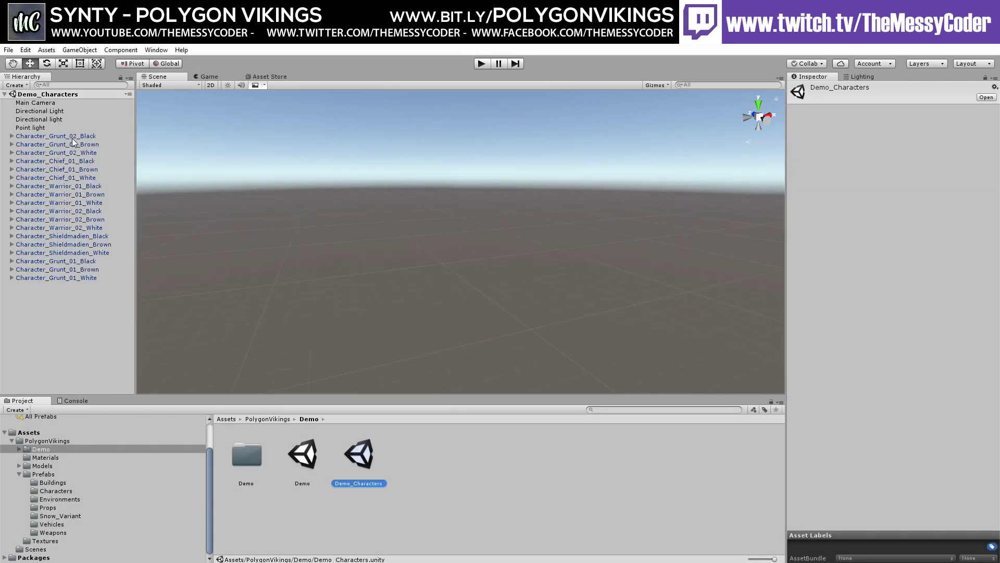
Step: Frame Character_Grunt_02_Black in the scene and examine the rows of Viking characters from the front
double_click(72, 137)
left_click_drag(443, 234, 461, 239, "alt")
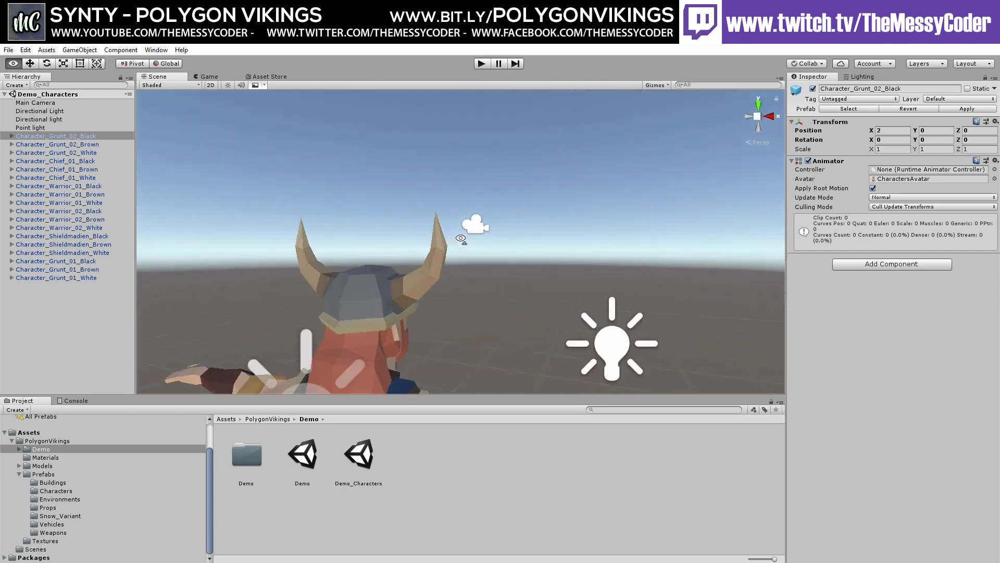
right_click_drag(460, 238, 154, 274)
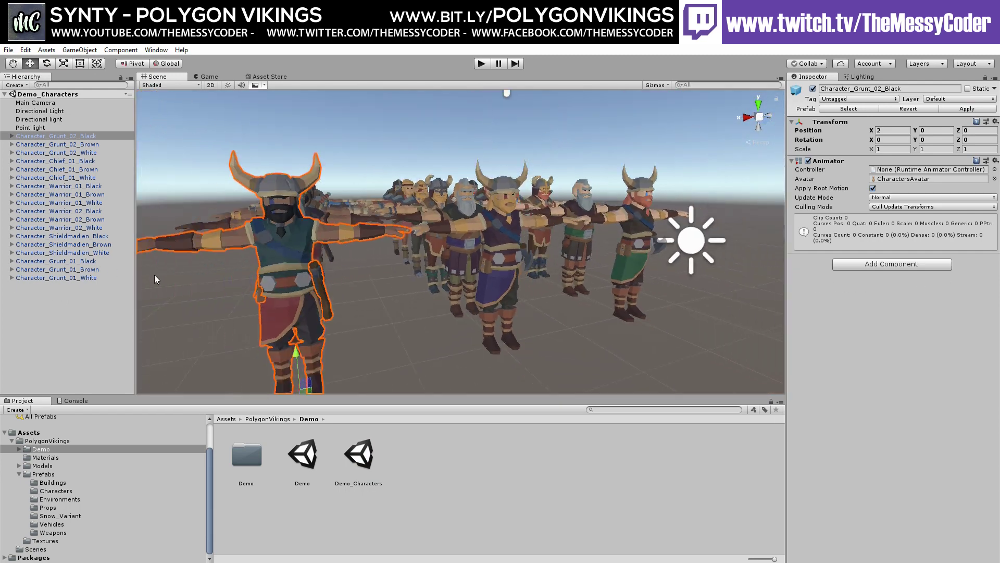
Step: Add the Extended Flycam script to the Main Camera
left_click(52, 103)
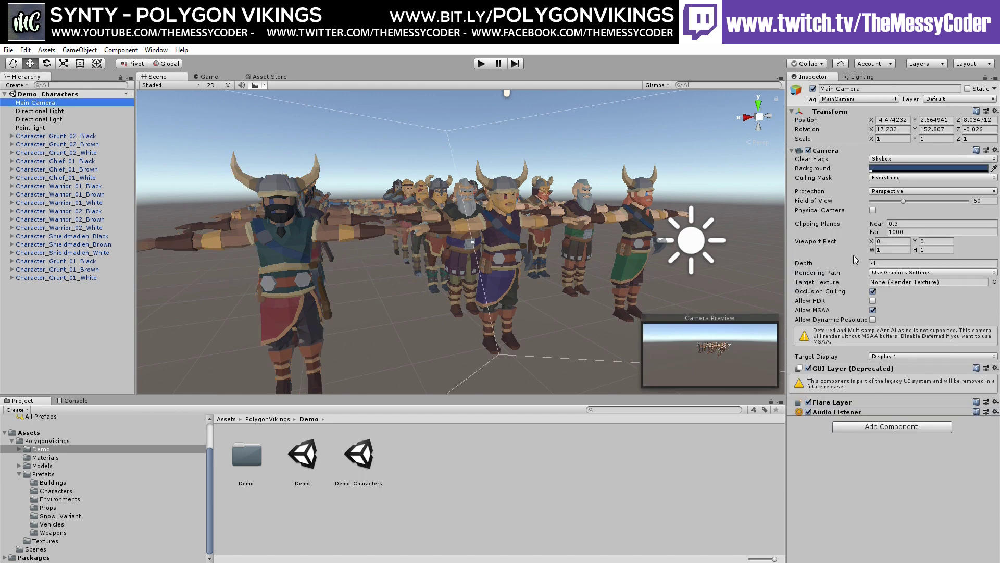
left_click(869, 426)
left_click(879, 295)
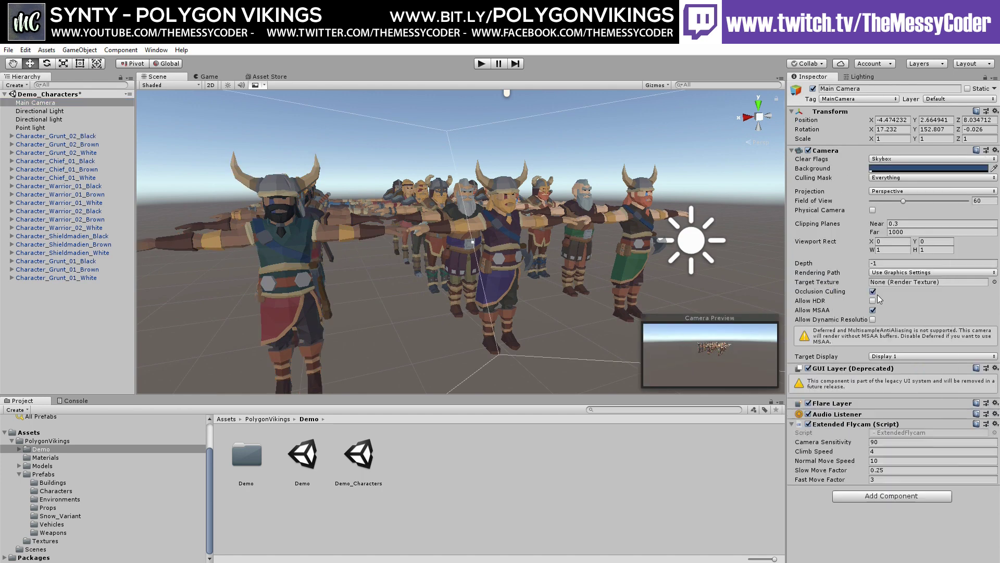
Step: Turn off Auto Generate for the scene's lighting so that it generates manually, and play-test the characters scene
left_click(865, 77)
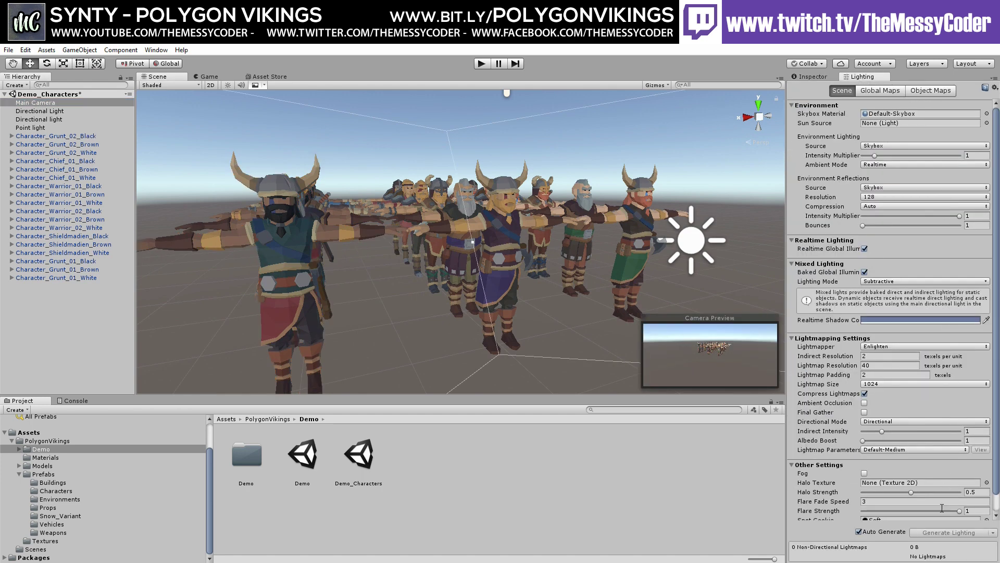
left_click(930, 534)
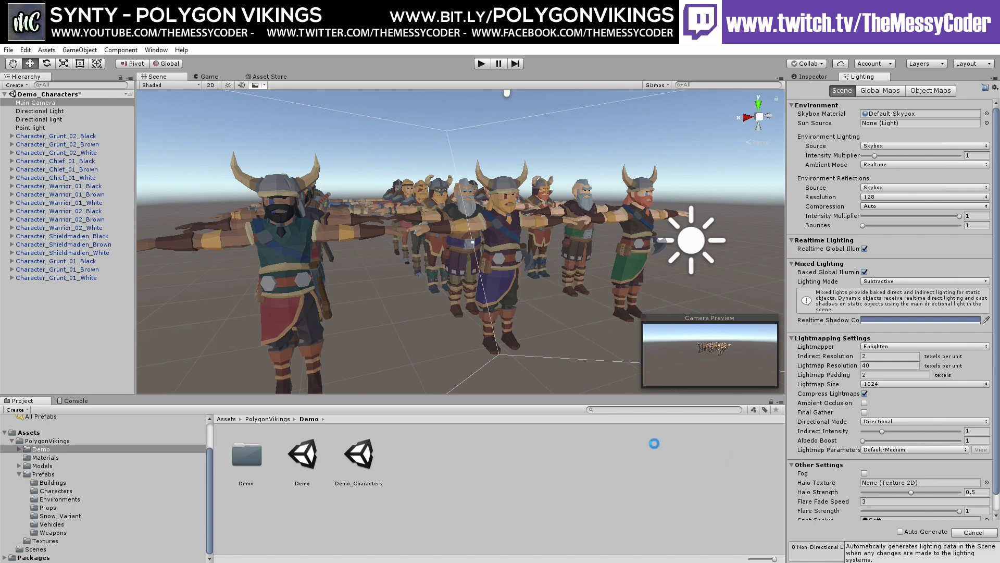
left_click(483, 63)
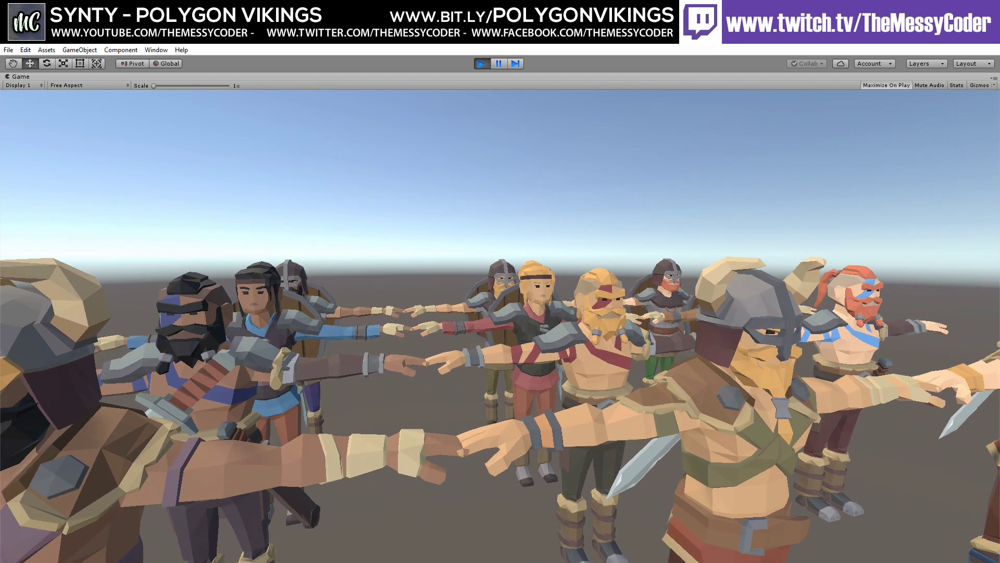
key("ctrl+p")
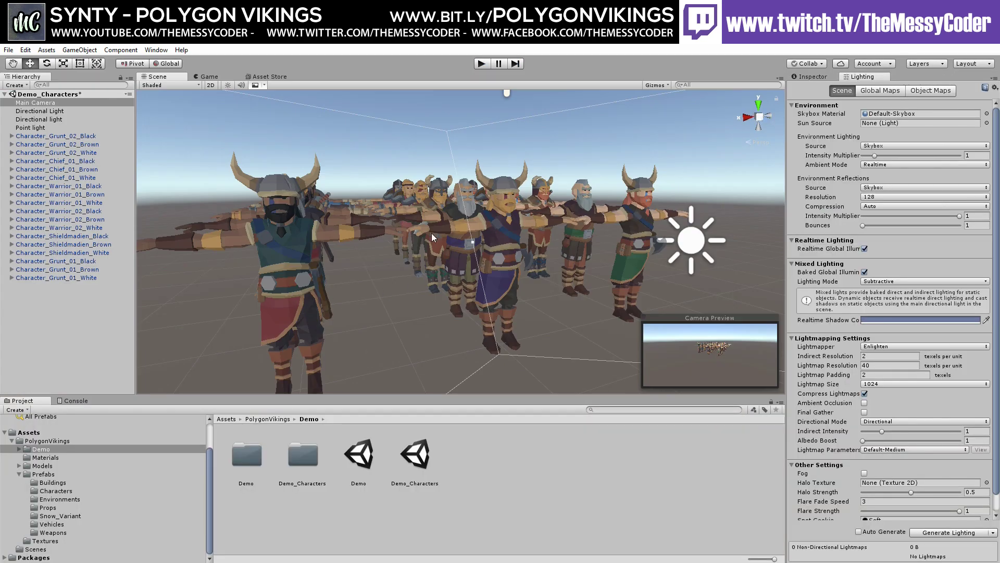
Step: Expand Character_Warrior_02_White in the hierarchy and select its Character_Viking_Warrior_02 mesh
left_click(517, 196)
left_click(11, 228)
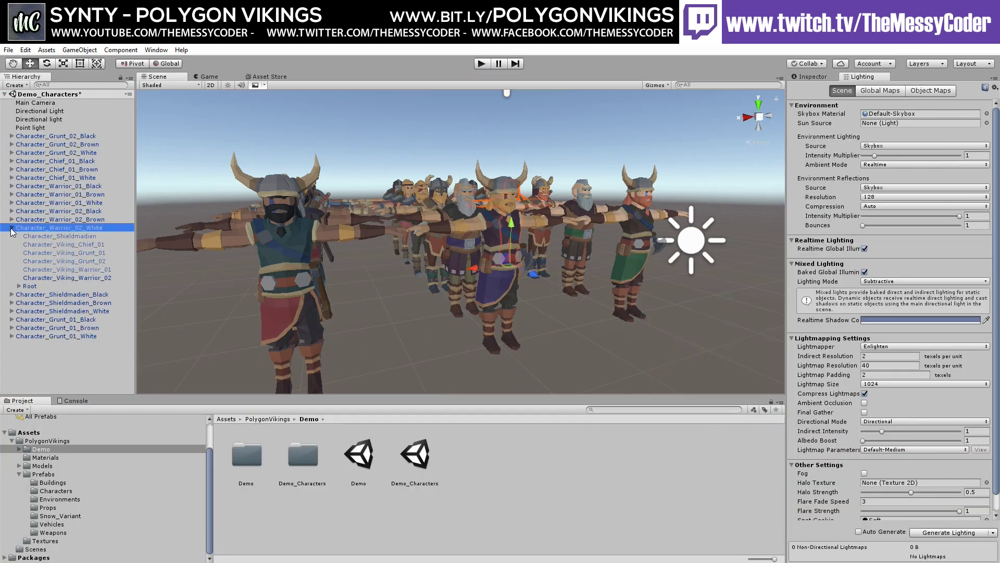
left_click(65, 277)
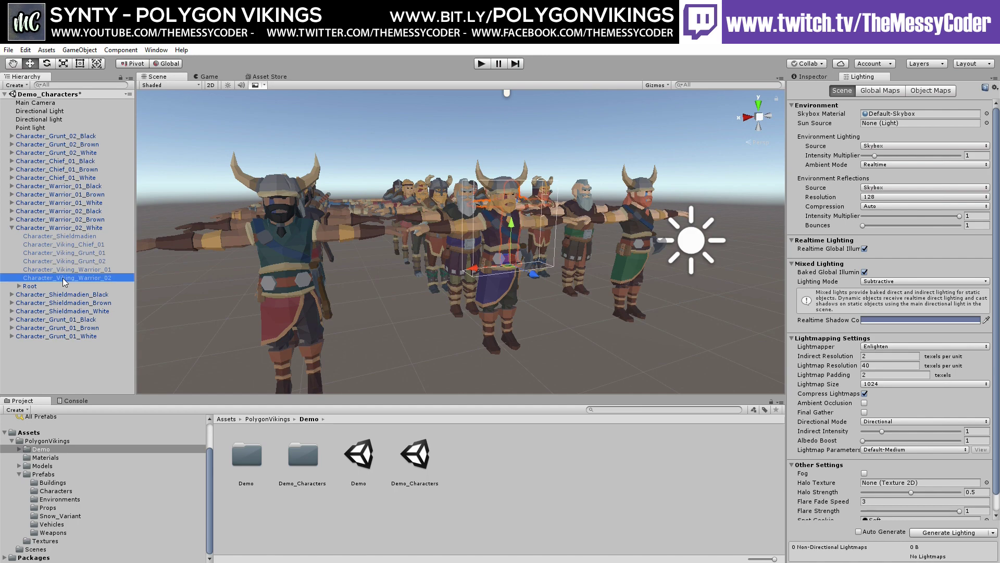
Step: Frame the Character_Viking_Warrior_02 mesh in the scene and examine it up close along with its component properties
key("f")
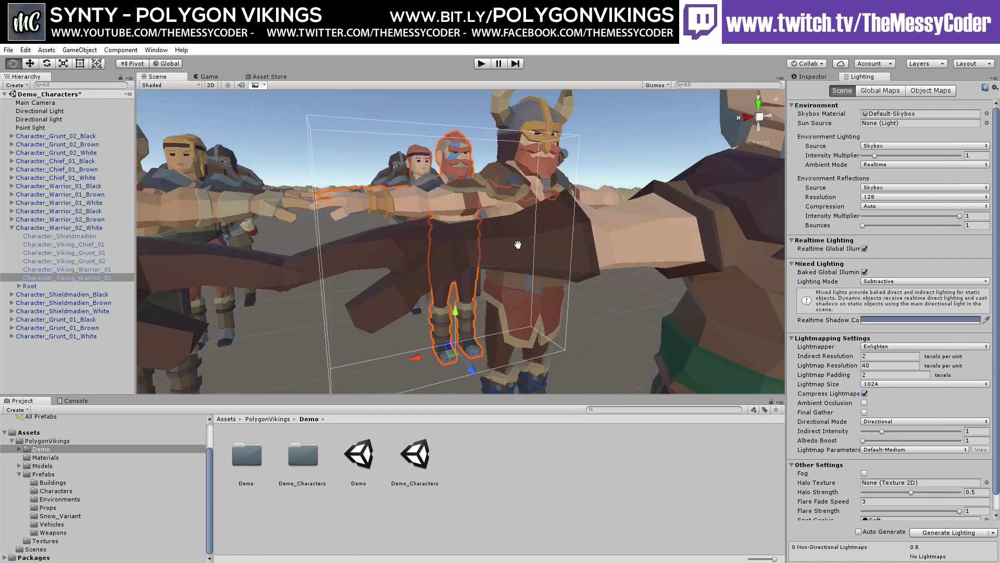
left_click(809, 76)
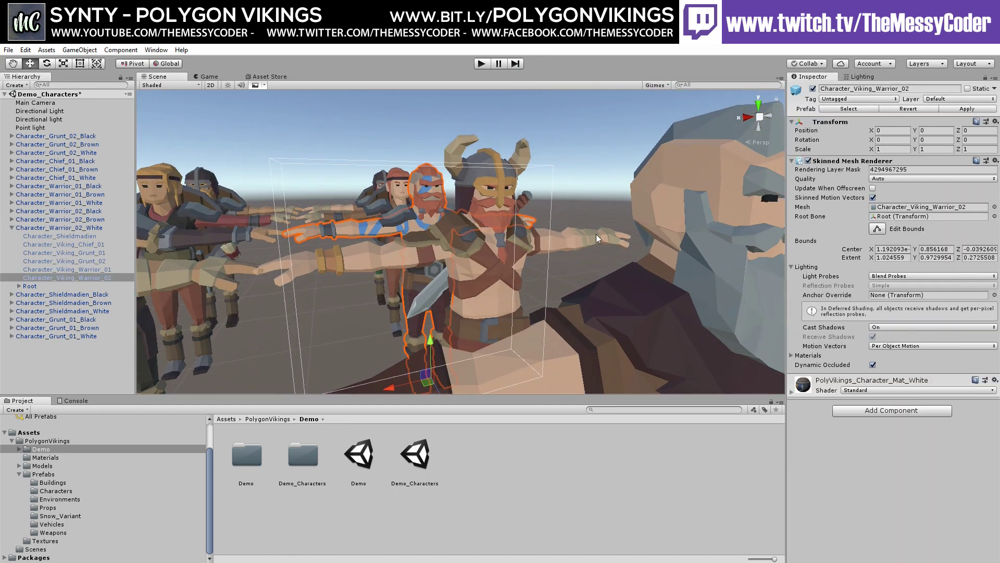
scroll(471, 255, "up", 3)
right_click_drag(471, 255, 446, 214)
Step: Look through the alternative Character_Viking_Warrior_01, Character_Viking_Grunt_01 and Character_Viking_Chief_01 meshes under Character_Warrior_02_White
left_click(76, 268)
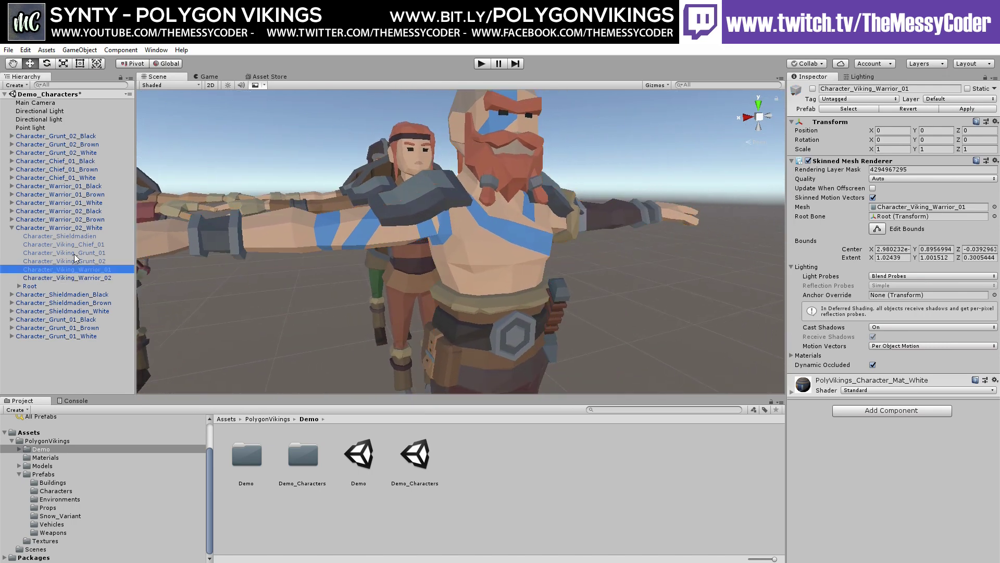
left_click(74, 252)
left_click(72, 244)
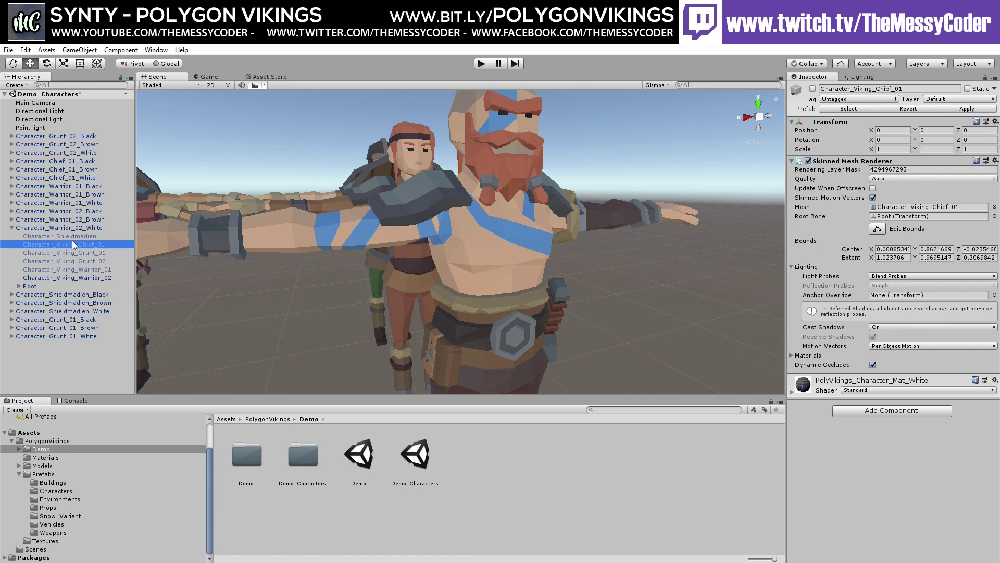
Step: Expand Root and Hips of Character_Warrior_02_White and inspect its attached items from Item_Axe through Item_SwordSheath
left_click(25, 295)
scroll(47, 309, "down", 3)
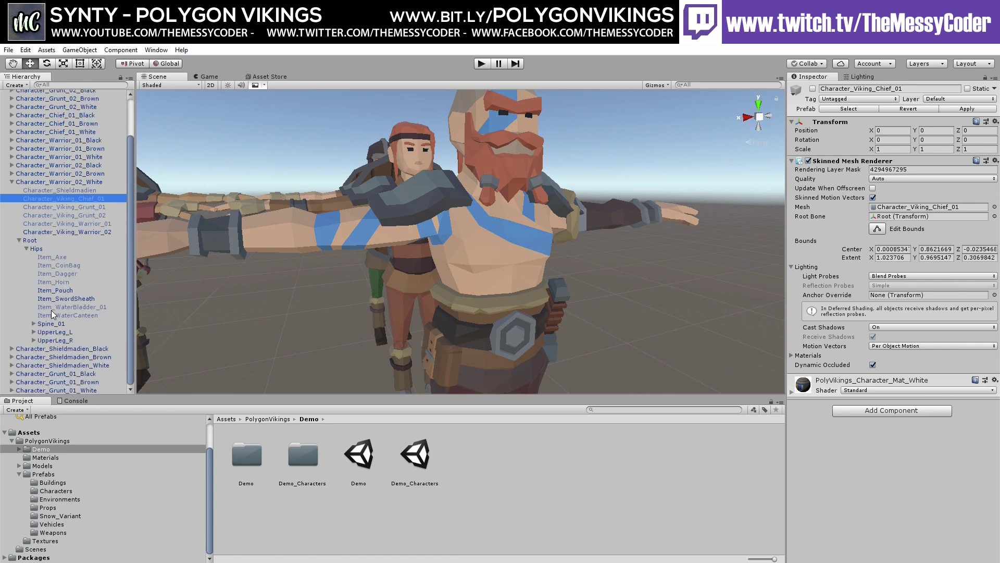
left_click(66, 258)
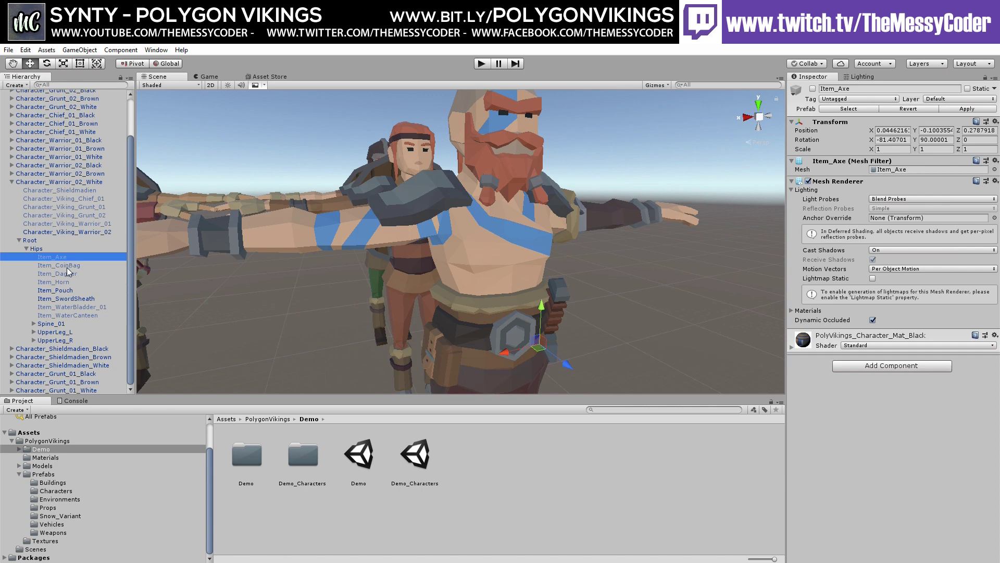
left_click(66, 267)
left_click(68, 274)
left_click(68, 282)
left_click(68, 290)
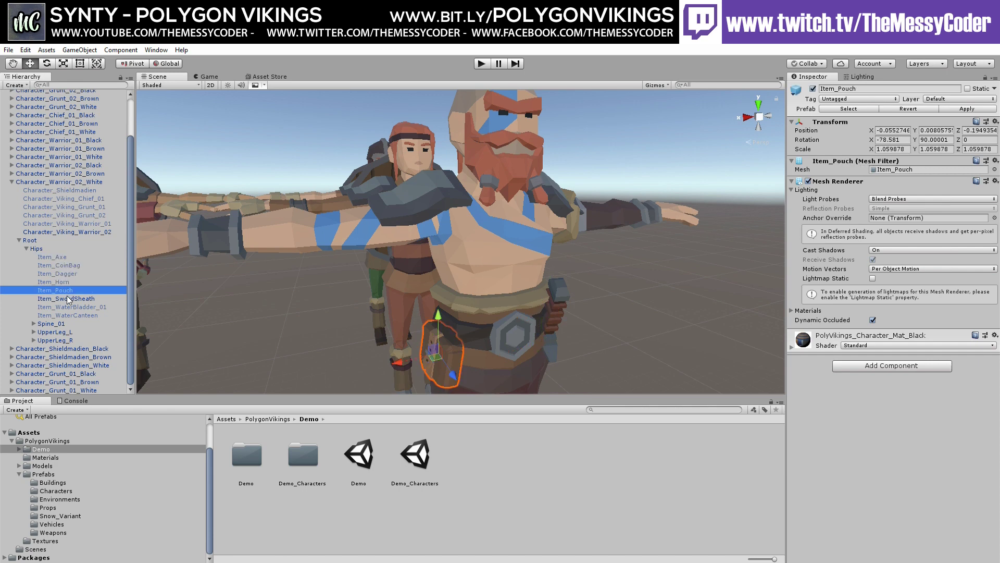
left_click(68, 299)
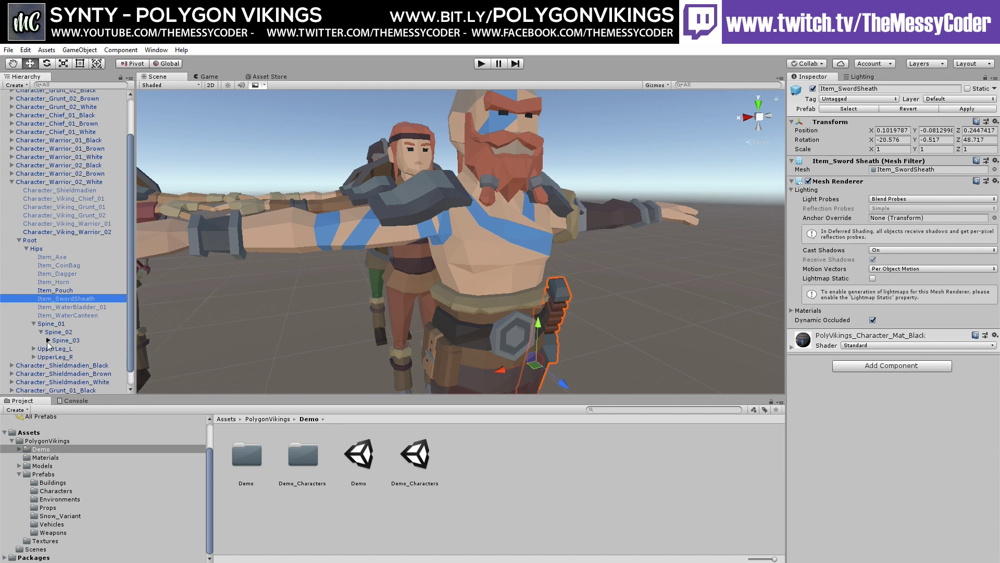
Step: Expand the white warrior's spine bones down to Spine_03 and inspect Item_Shield
left_click(48, 340)
scroll(52, 334, "down", 3)
left_click(76, 303)
Step: Switch Item_Sword on and back off as a preview, and inspect Item_SwordHolder and the bones under Neck
left_click(75, 311)
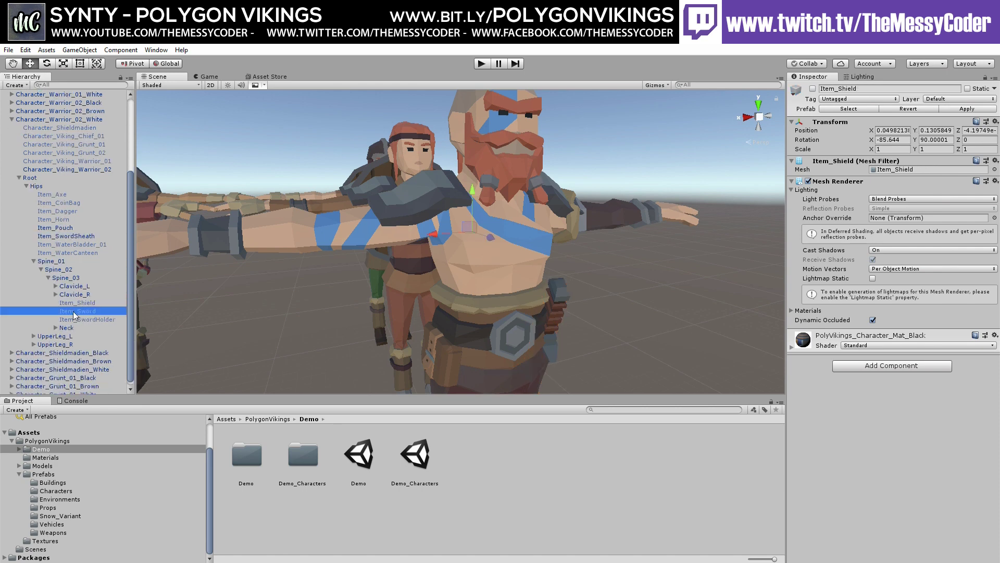
left_click(813, 89)
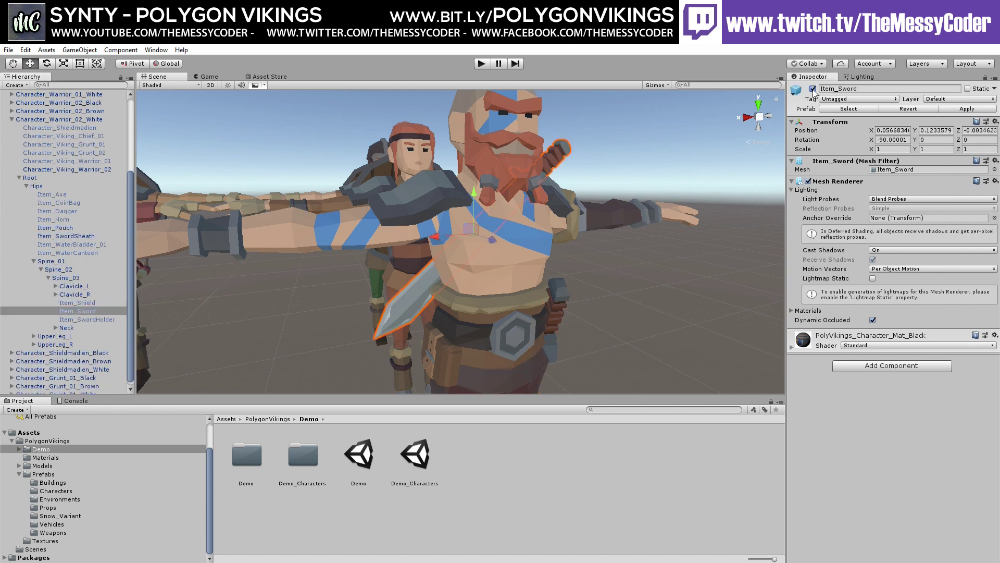
left_click(813, 89)
left_click(111, 321)
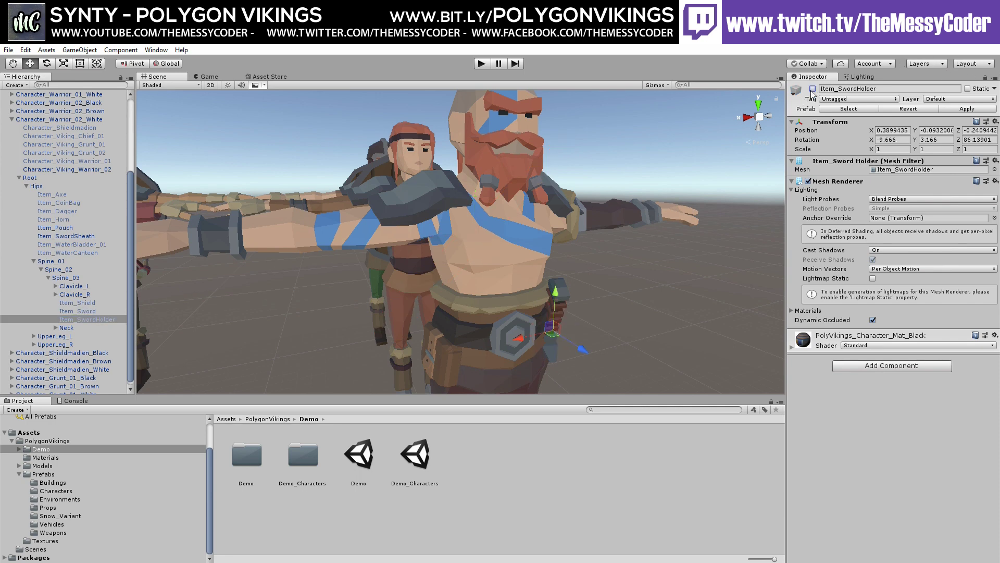
left_click(56, 328)
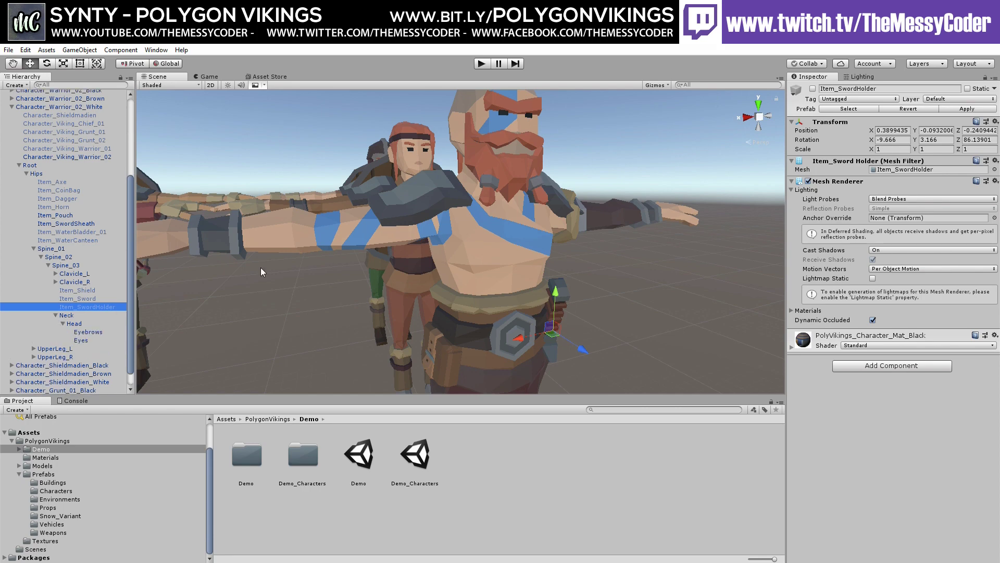
Step: Select the horned-helmet Character_Warrior_01_Brown in the scene and expand its hierarchy down to the items under Hips
left_click_drag(261, 271, 291, 196, "alt")
left_click(359, 179)
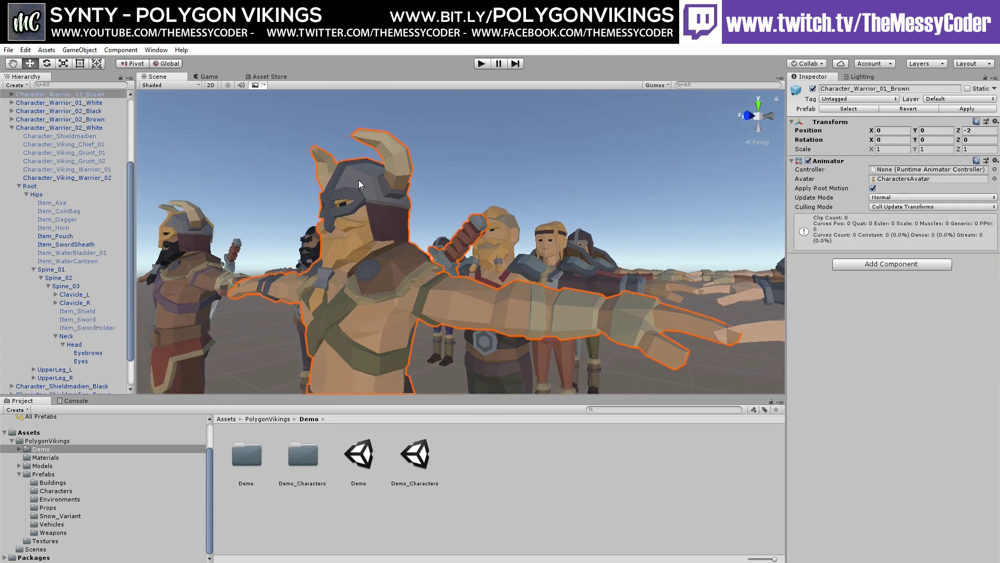
scroll(84, 323, "up", 6)
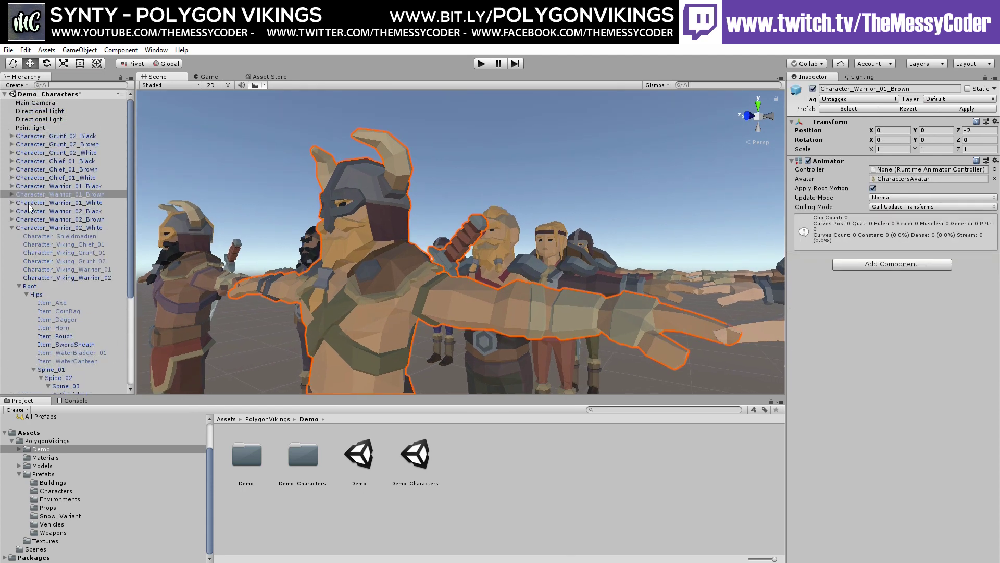
left_click(12, 194)
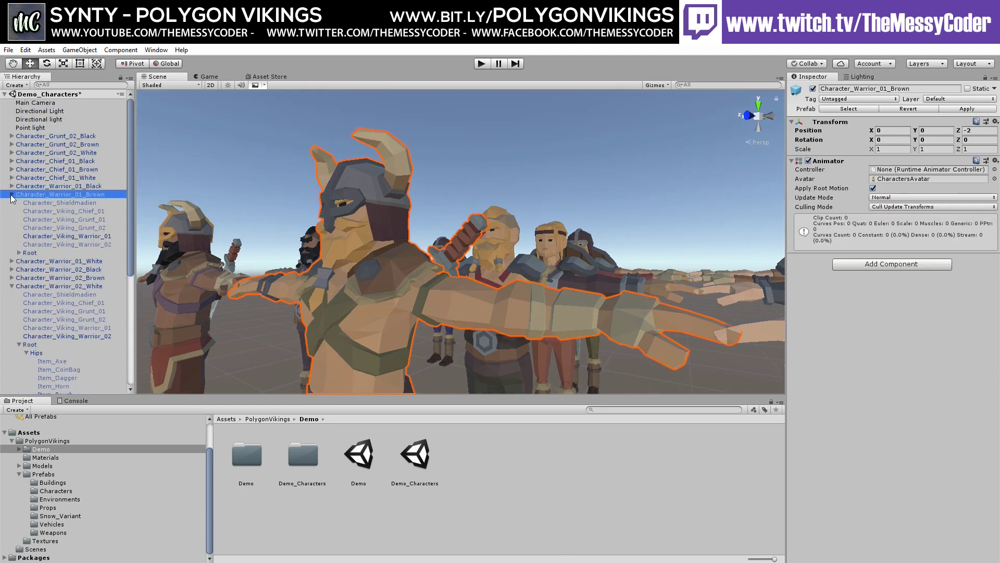
left_click(19, 252)
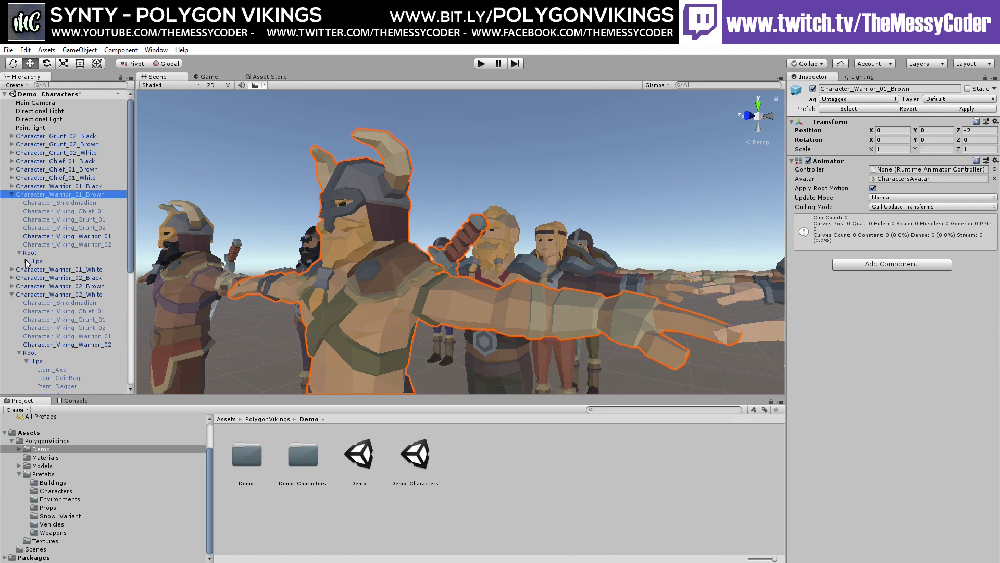
left_click(27, 261)
Step: Switch the brown warrior's Character_Viking_Warrior_01 mesh off and back on as a preview
left_click(67, 237)
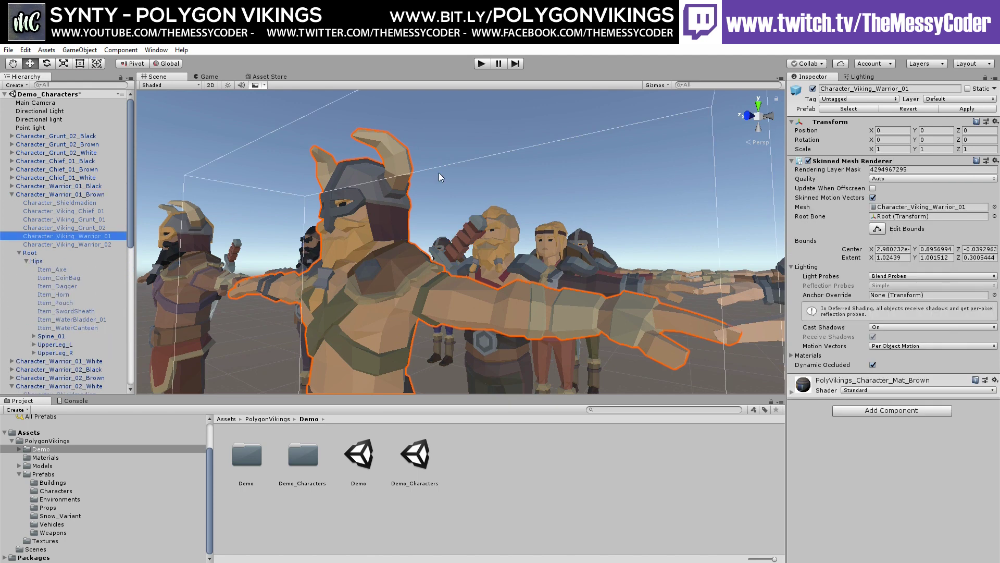
left_click(814, 89)
left_click(813, 89)
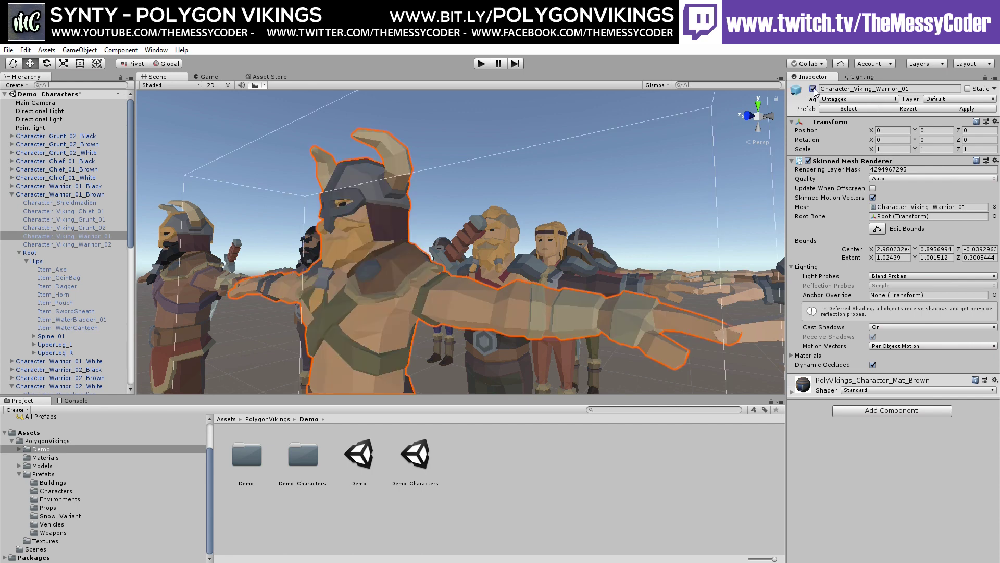
Step: Expand the brown warrior's bones from Spine_01 to Head, frame Spine_02, and examine the warrior in the scene
scroll(80, 265, "down", 3)
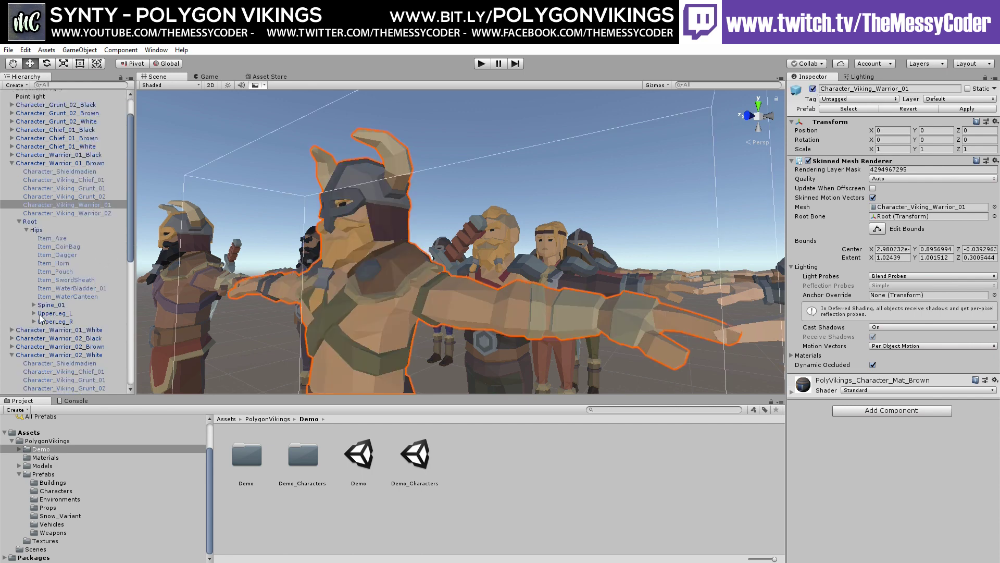
scroll(42, 318, "down", 3)
left_click(34, 274)
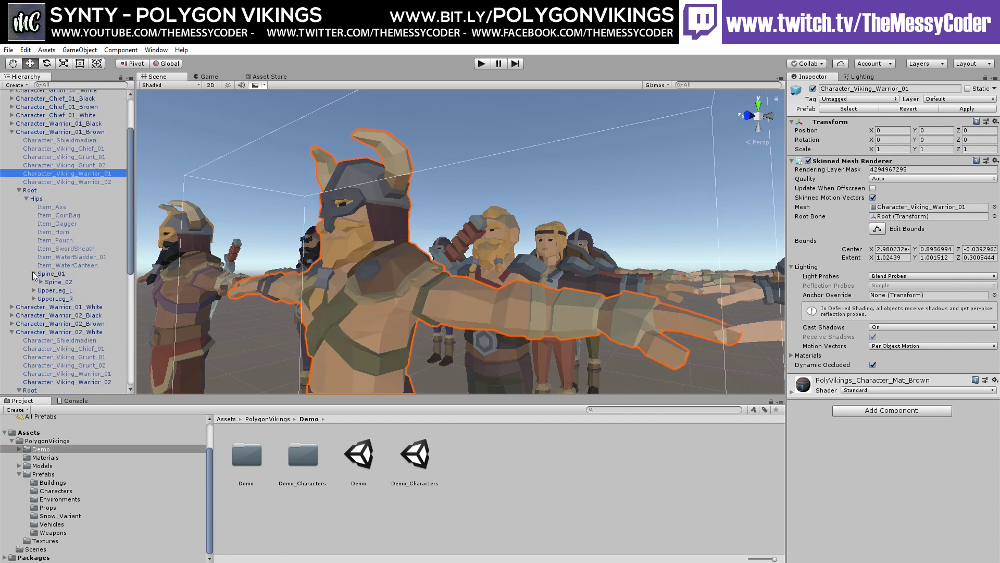
left_click(57, 282)
key("f")
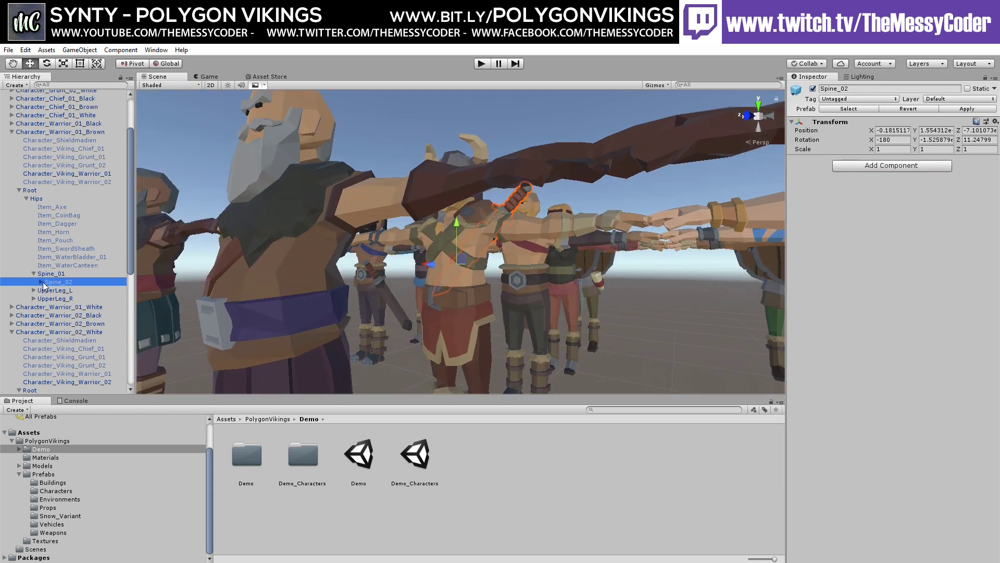
left_click(51, 291)
left_click(48, 290)
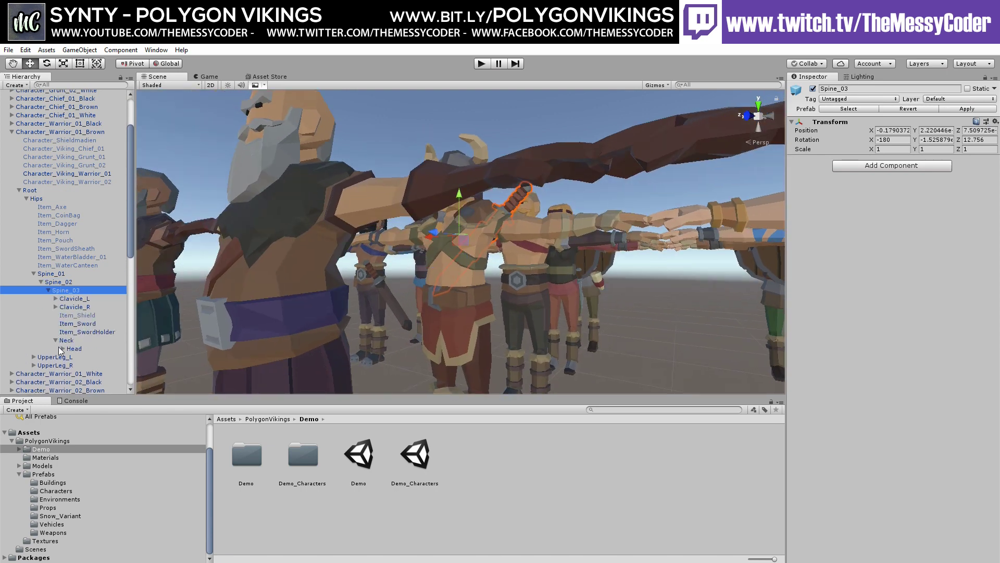
left_click_drag(405, 209, 347, 198, "alt")
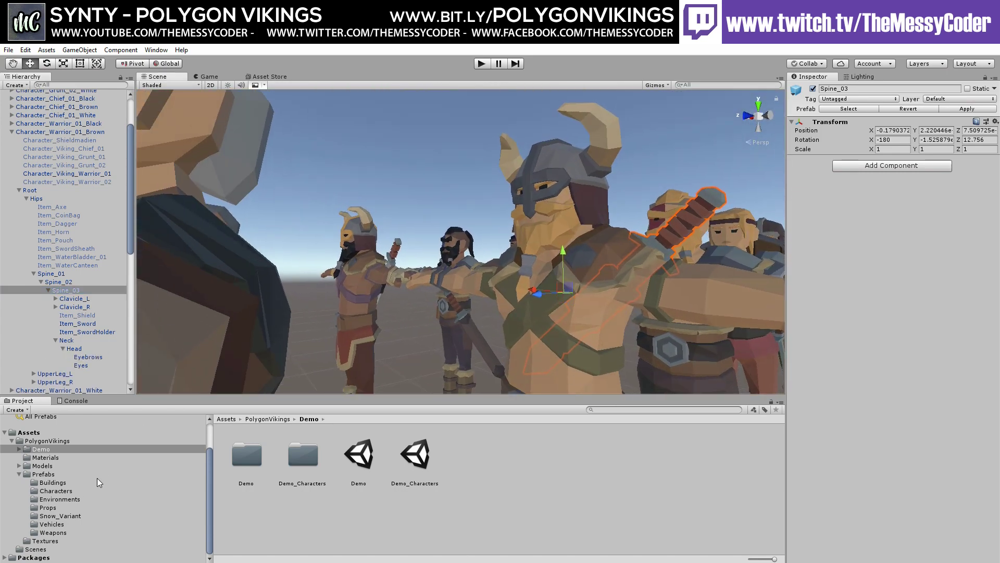
Step: Expand the Characters model in the Models folder and examine the Character_Viking_Warrior_01 mesh in an enlarged, rotated preview
left_click(47, 467)
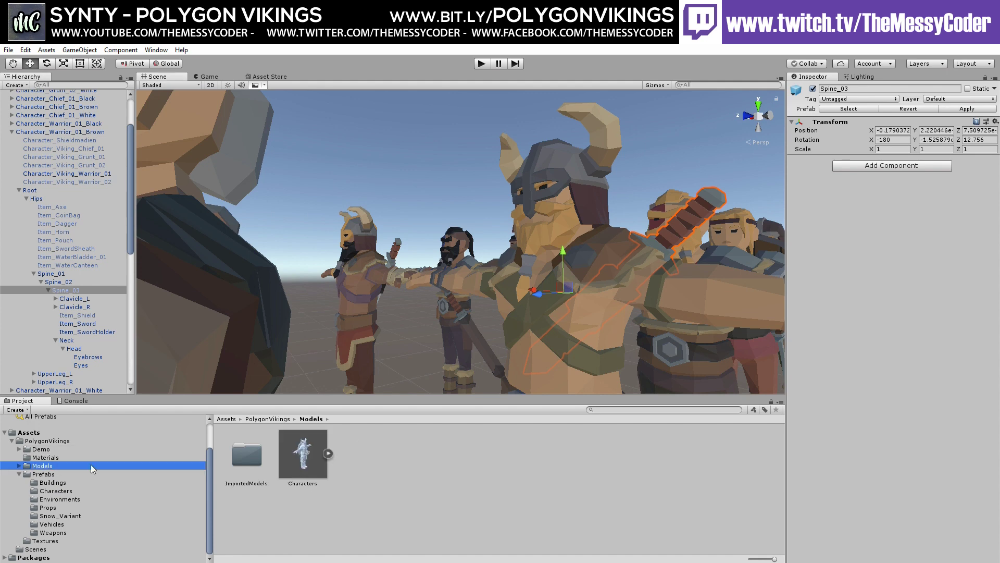
left_click(327, 453)
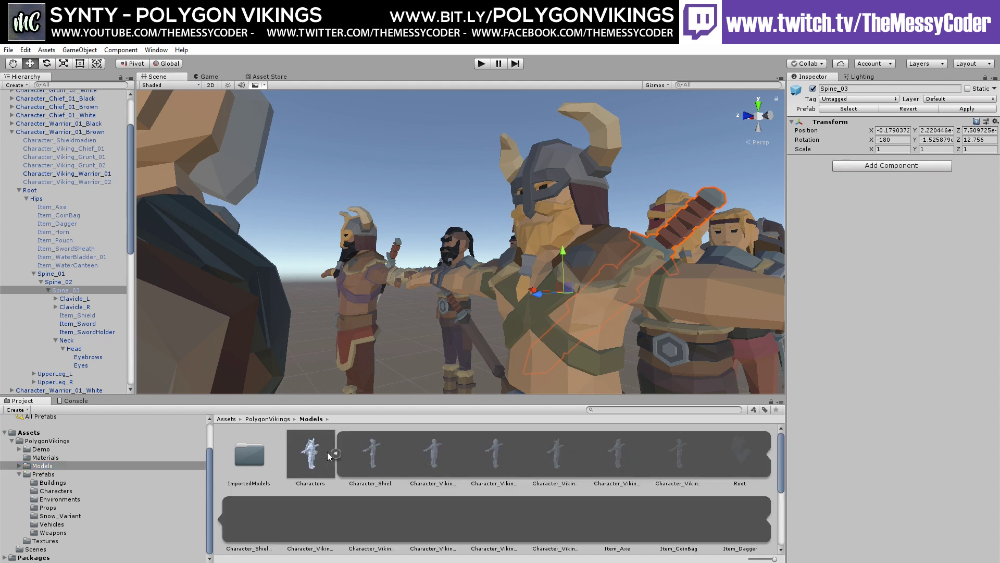
left_click(495, 519)
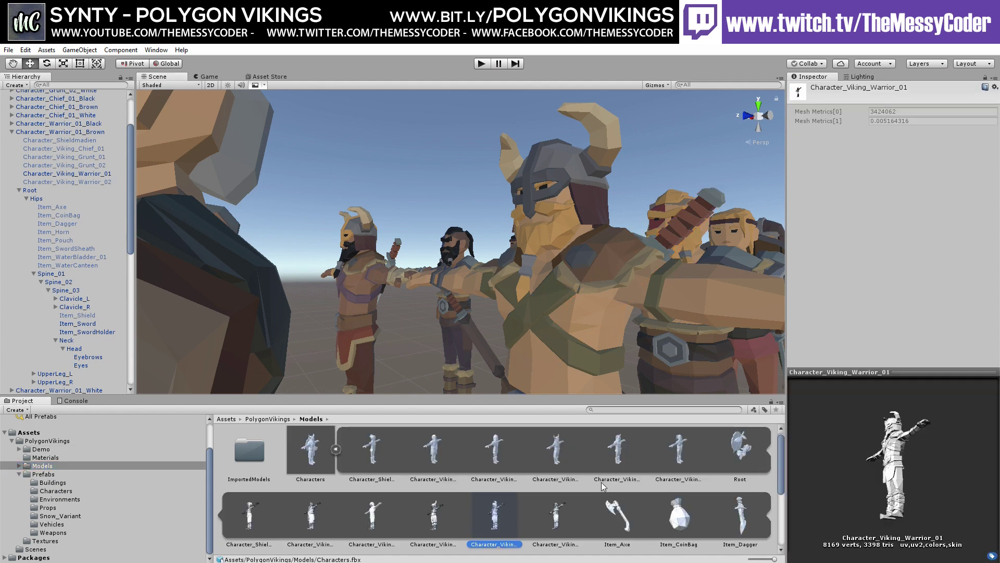
left_click_drag(891, 374, 890, 203)
left_click_drag(935, 376, 960, 405)
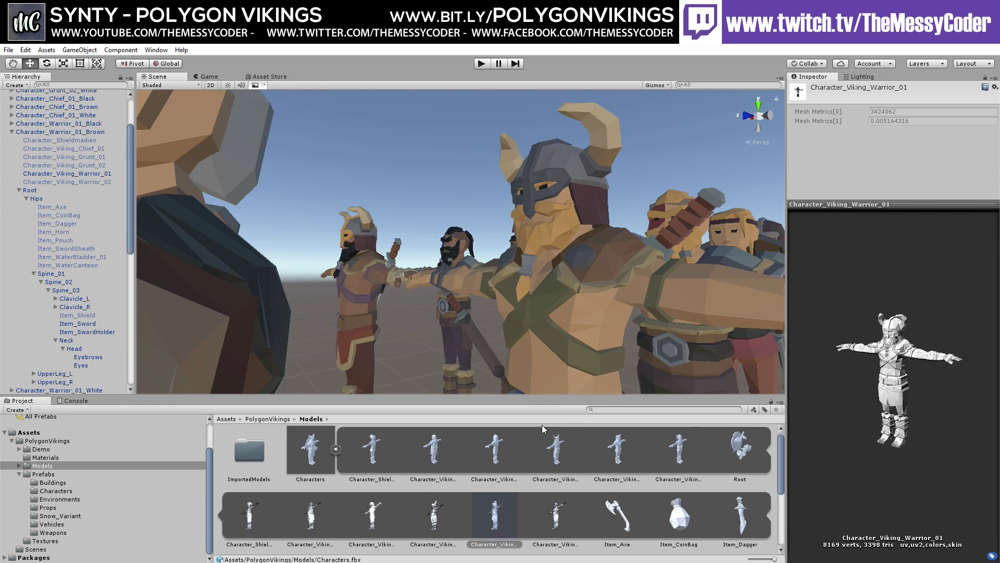
Step: Examine the mesh previews of Character_Viking_Warrior_02, Character_Viking_Grunt_01, Character_Viking_Chief_01 and Character_Shieldmadien, rotating them to see their shapes
left_click(570, 512)
left_click_drag(902, 342, 905, 411)
left_click(372, 513)
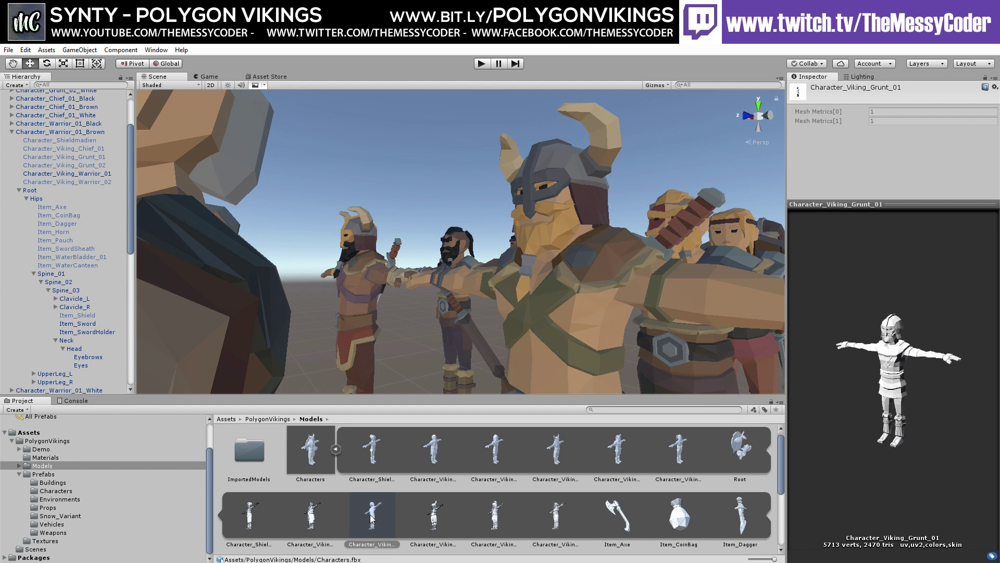
left_click(311, 513)
mouse_move(895, 306)
left_mouse_down()
mouse_move(952, 354)
mouse_move(896, 334)
mouse_move(886, 301)
left_mouse_up()
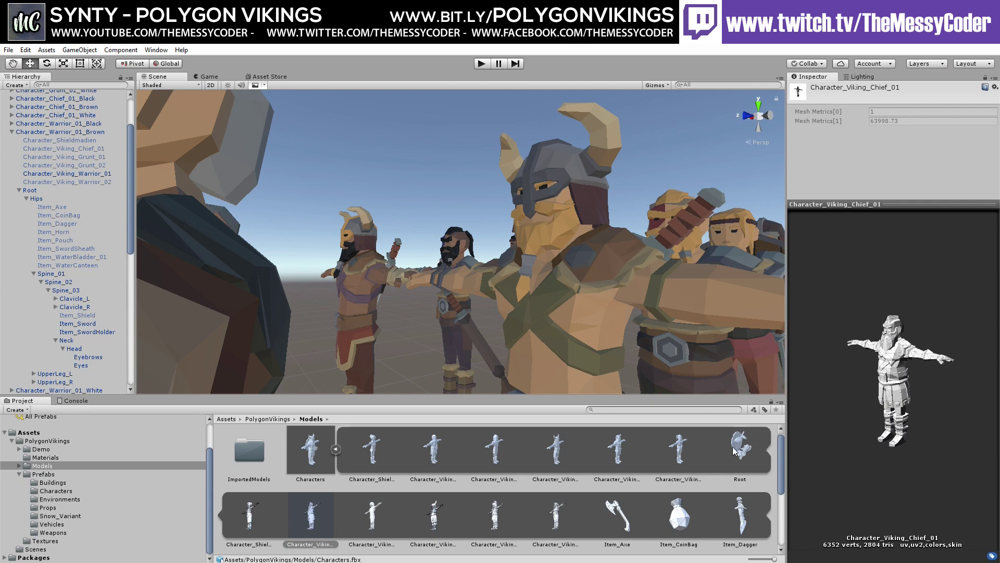
left_click(250, 514)
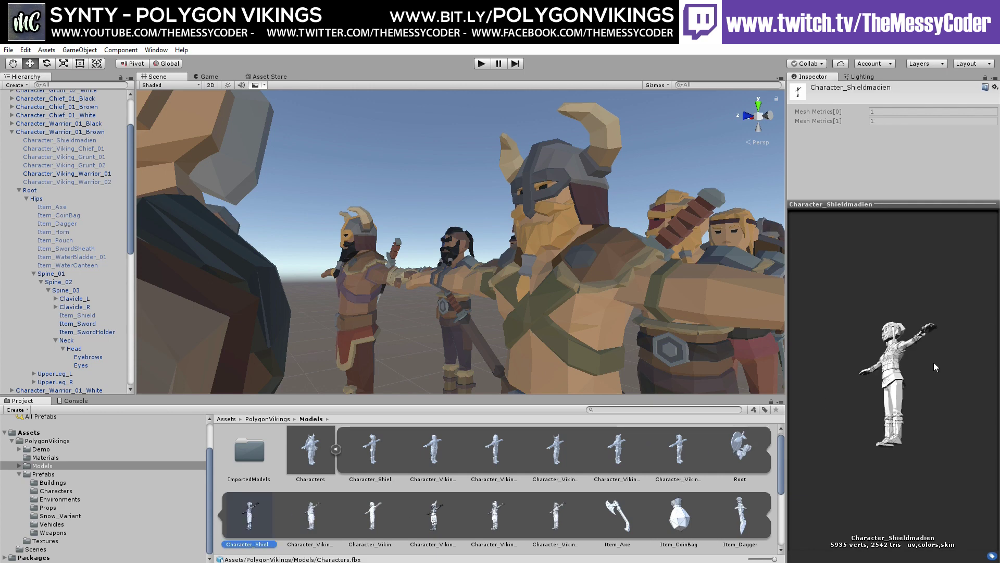
left_click_drag(906, 364, 867, 379)
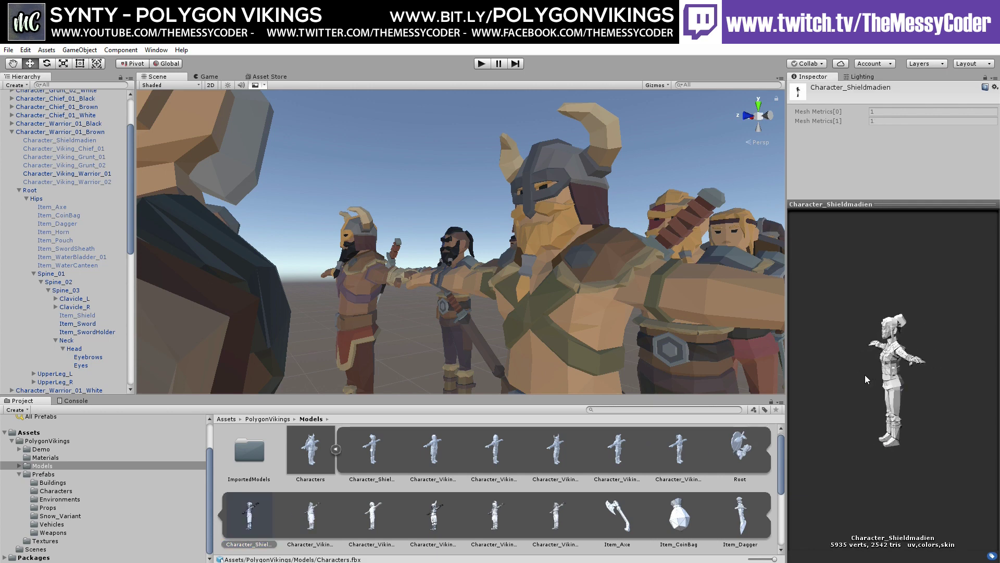
Step: Survey the characters in the scene and examine rotated mesh previews of Character_Viking_Grunt_02 and Character_Viking_Grunt_01 for comparison
left_click_drag(624, 279, 513, 283, "alt")
scroll(521, 313, "up", 5)
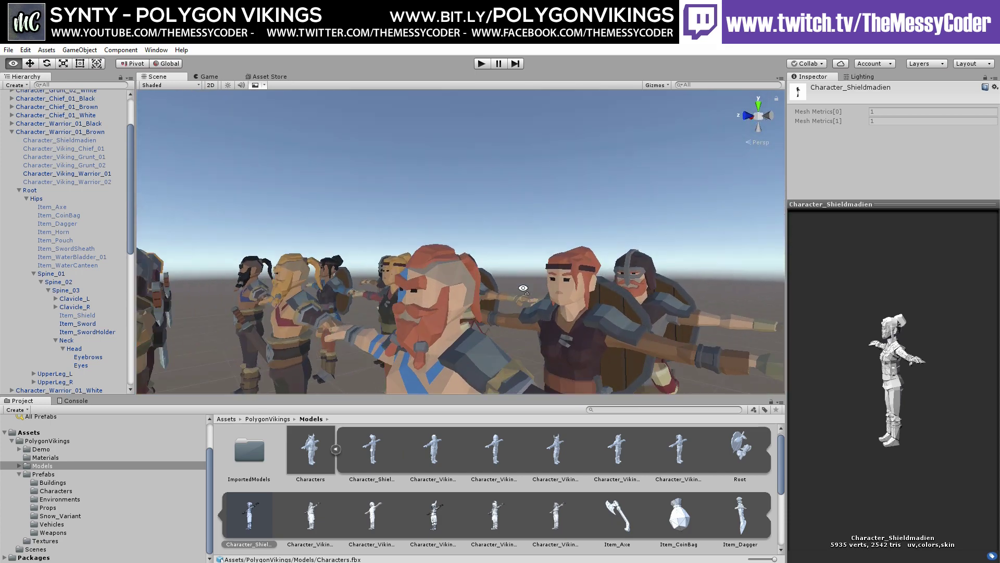
left_click(672, 461)
left_click(436, 520)
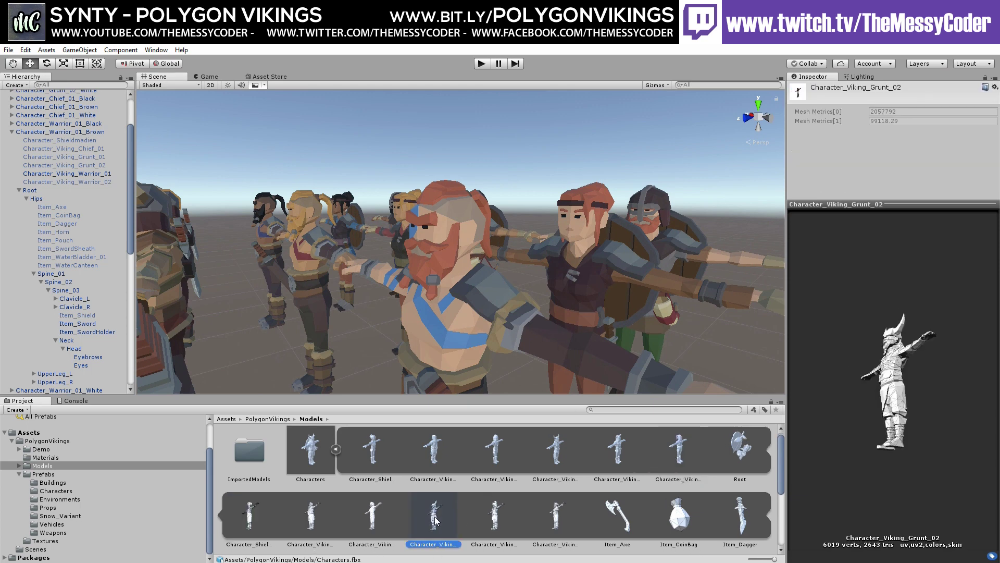
left_click_drag(823, 351, 931, 389)
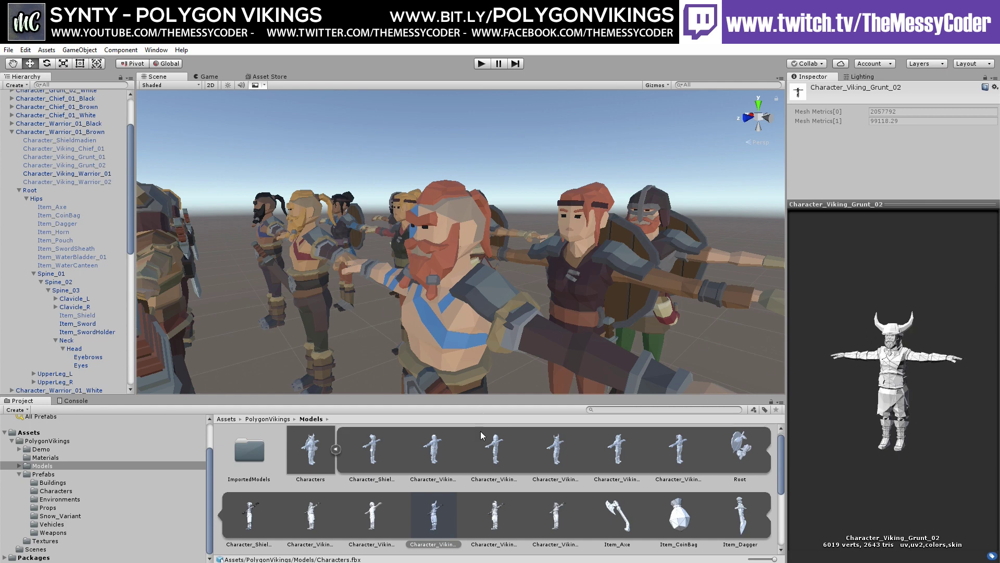
left_click(366, 530)
left_click_drag(862, 395, 712, 462)
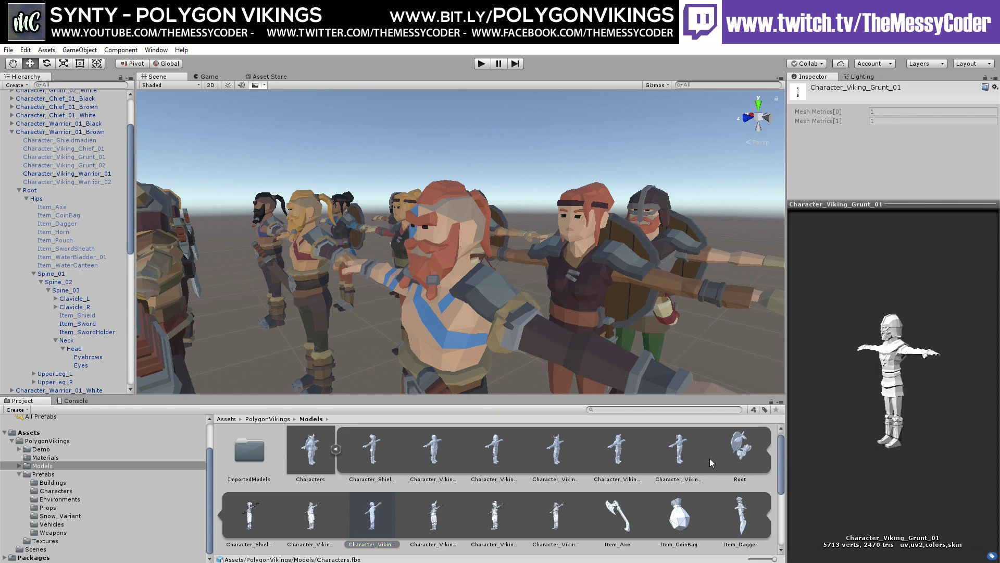
Step: Examine a rotated mesh preview of Character_Viking_Warrior_02 and survey the rows of Viking characters in the scene
left_click(552, 513)
left_click_drag(915, 381, 834, 378)
right_click_drag(378, 293, 502, 268)
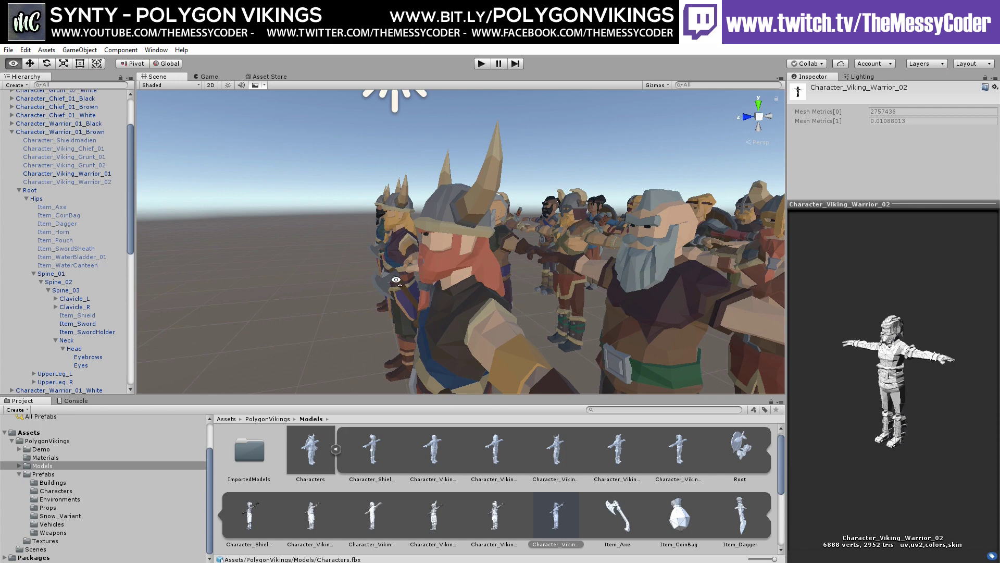
right_click_drag(396, 280, 628, 260)
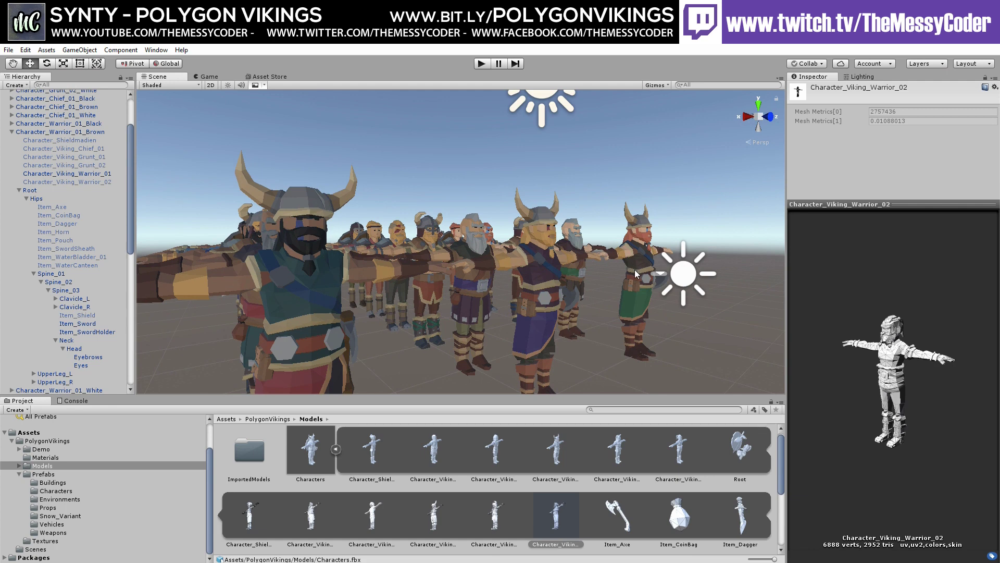
right_click_drag(591, 255, 417, 252)
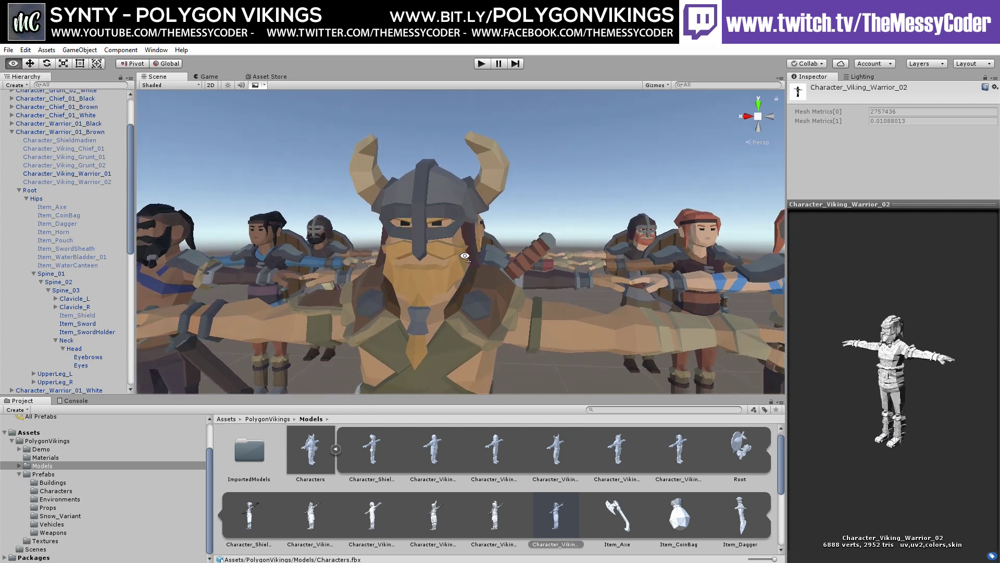
right_click_drag(540, 268, 378, 270)
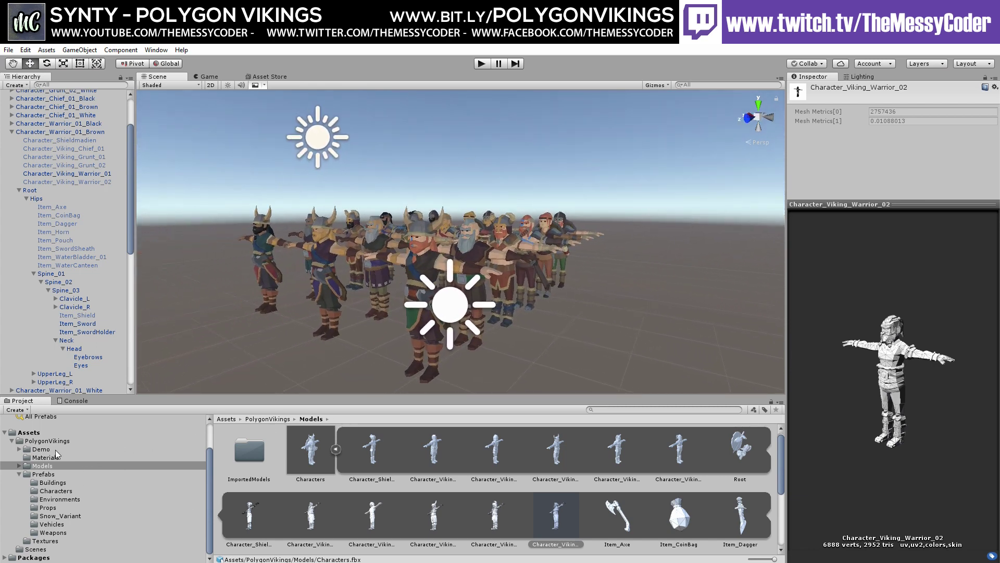
Step: Open the Demo scene from the Demo folder and show the Buildings prefabs
left_click(42, 449)
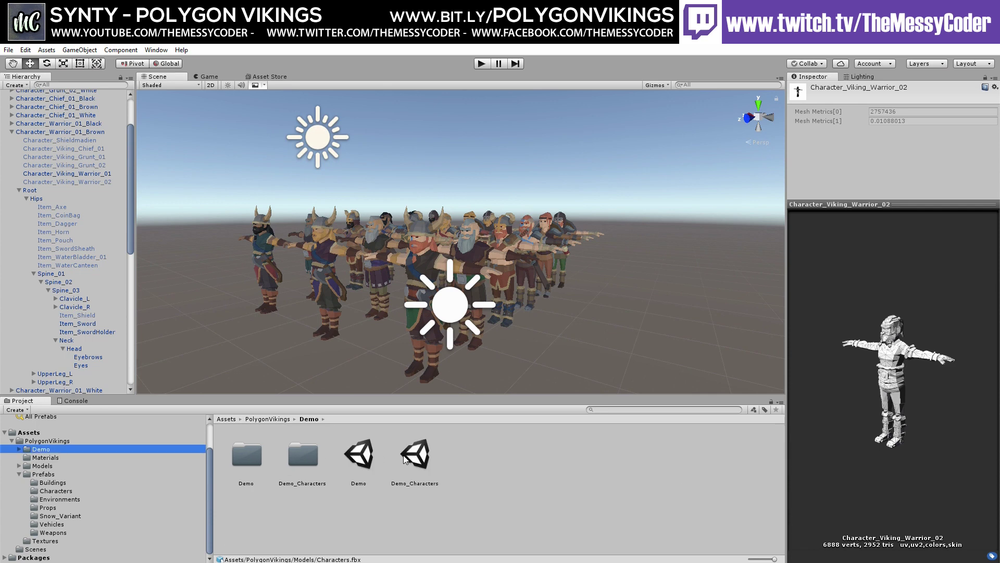
double_click(369, 459)
left_click(480, 334)
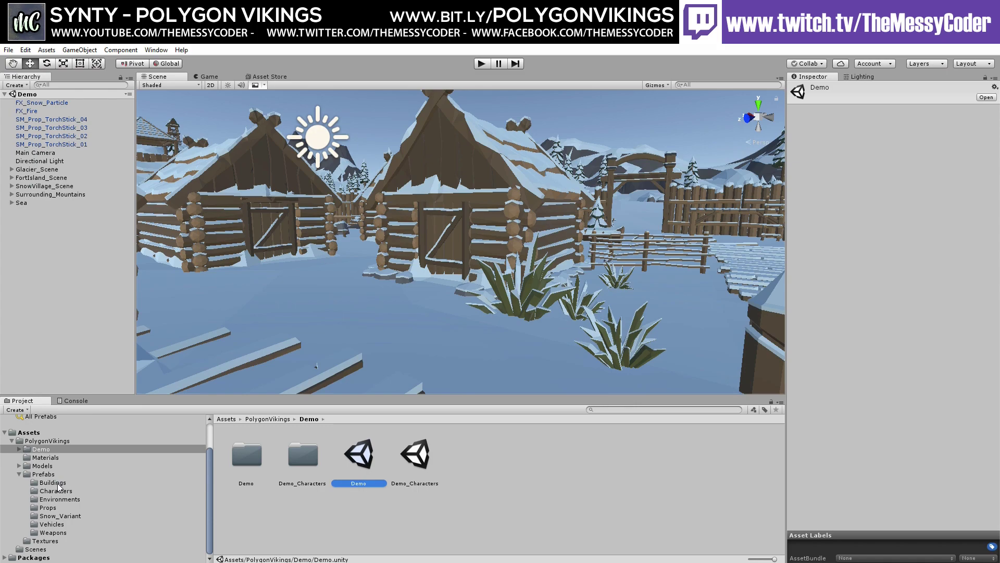
left_click(53, 482)
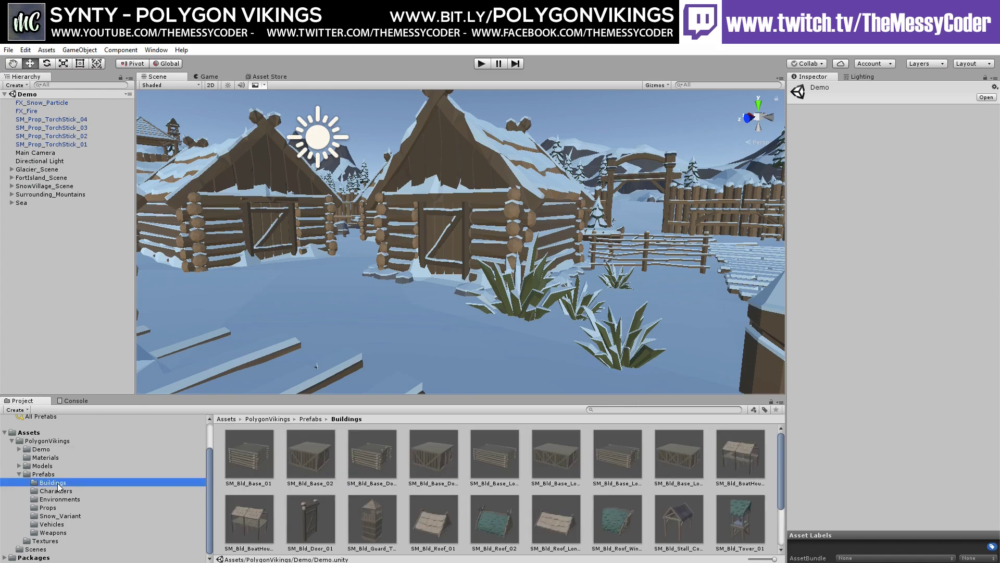
Step: Select the snowy guard tower and a section of the adjoining large wooden fence, examining both from several angles
right_click_drag(422, 296, 416, 265)
left_click(414, 266)
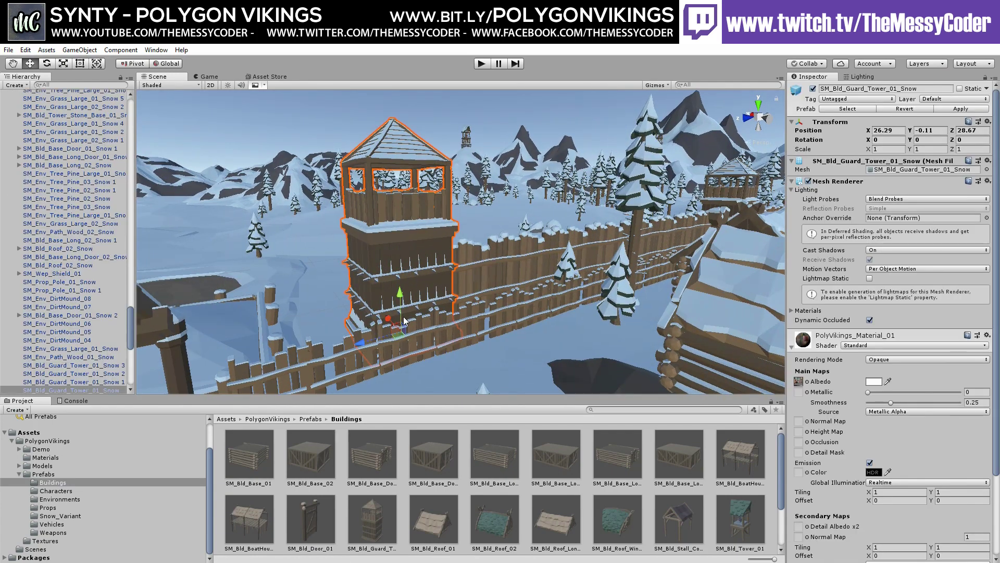
left_click_drag(389, 322, 428, 290)
left_click(499, 276)
middle_click_drag(499, 277, 516, 366)
scroll(464, 257, "up", 5)
middle_click_drag(464, 257, 516, 290)
left_click_drag(340, 238, 530, 246, "alt")
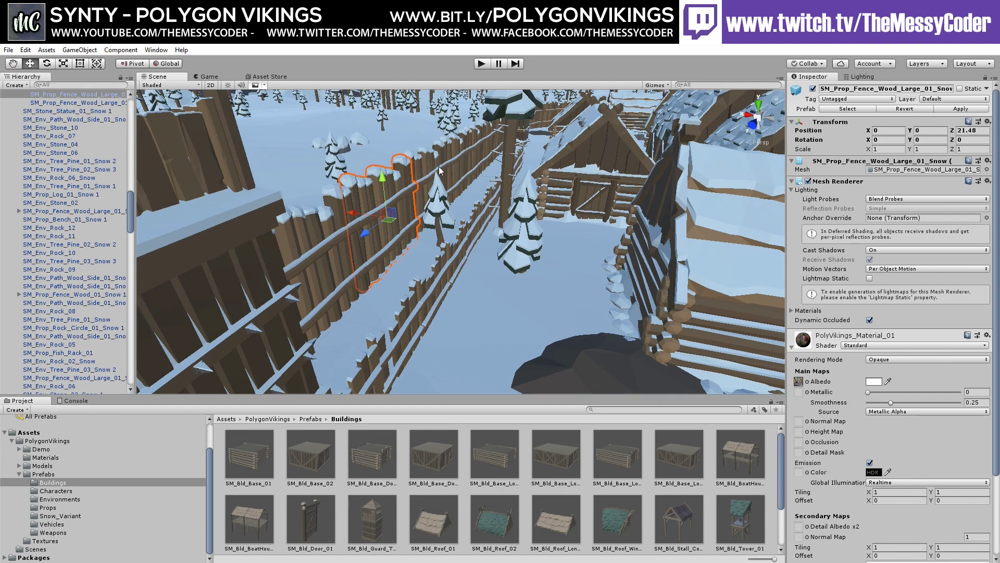
Step: Examine the row of large wooden fence sections and the snow-covered shingle roofs nearby
key("ctrl+d")
key("ctrl+d")
key("ctrl+d")
key("ctrl+d")
left_click_drag(439, 171, 482, 153)
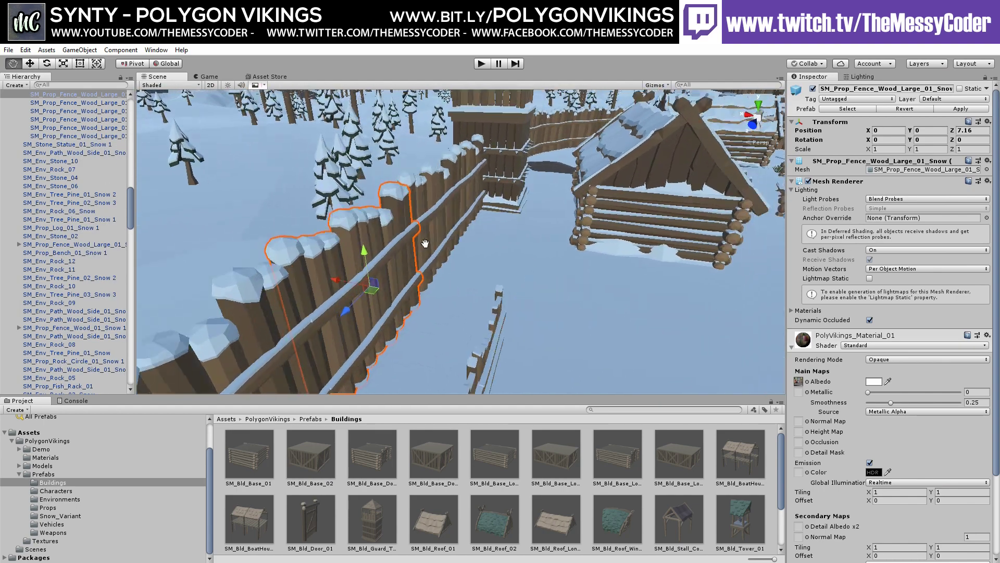
left_click_drag(450, 224, 592, 196, "alt")
left_click_drag(376, 206, 566, 182, "alt")
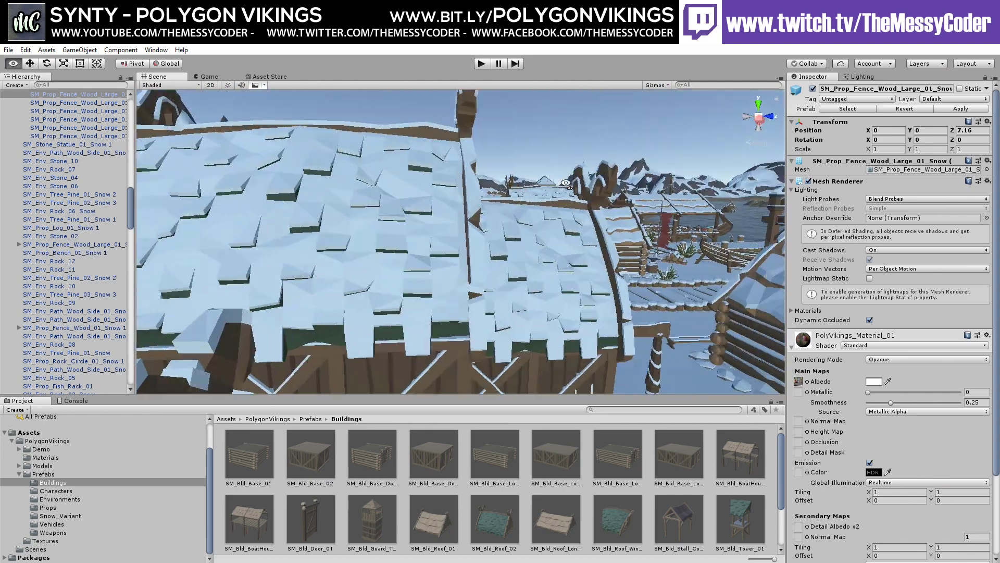
Step: Deactivate SM_Bld_Roof_01_Snow on the small log cabin and look inside the roofless building
left_click_drag(426, 202, 445, 259, "alt")
left_click(449, 261)
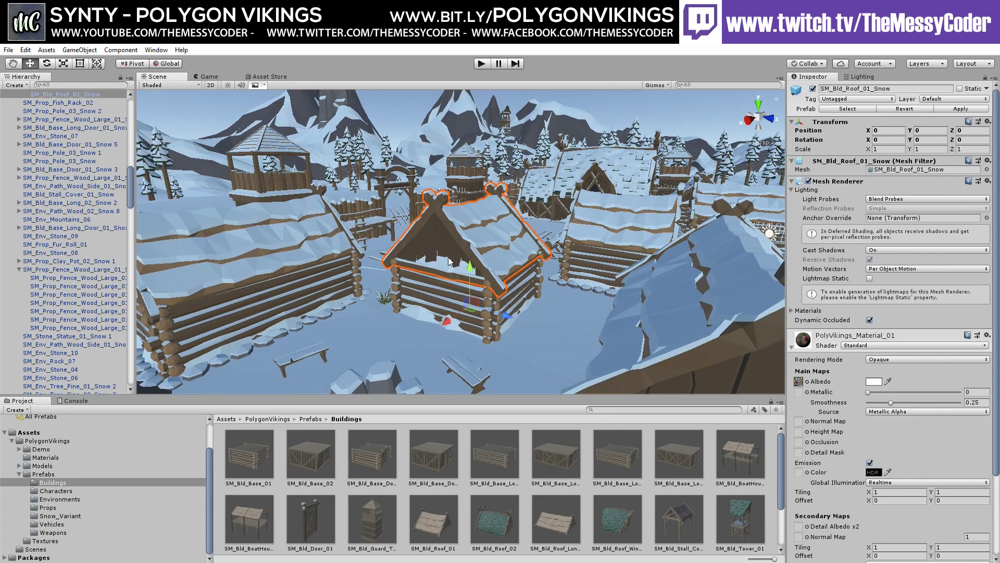
left_click(813, 89)
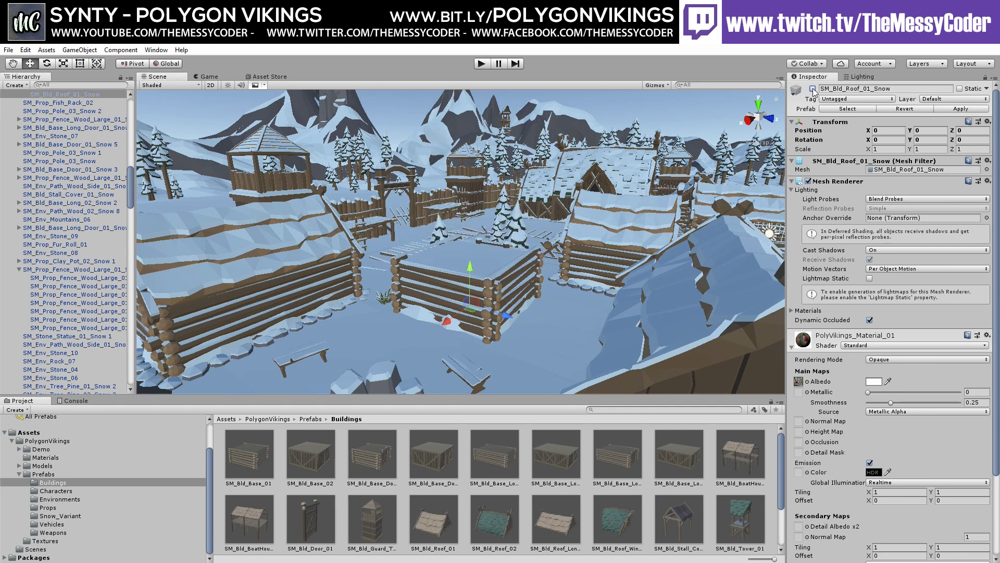
scroll(483, 277, "up", 10)
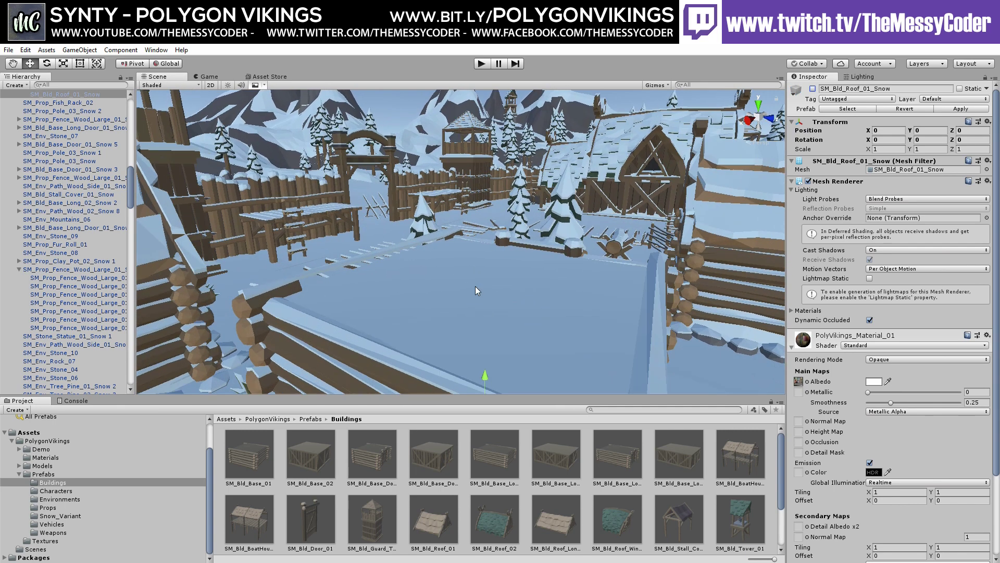
scroll(469, 270, "up", 3)
left_click_drag(451, 258, 469, 208, "alt")
scroll(469, 234, "up", 6)
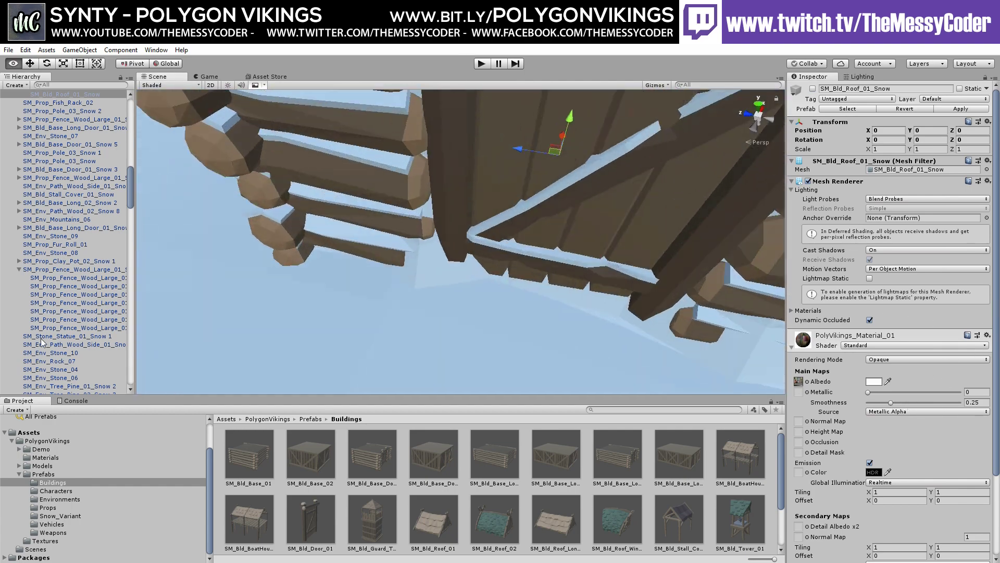
Step: Survey the snowy village from ground level and look through the rest of the Buildings prefabs
mouse_move(42, 341)
left_mouse_down("alt")
mouse_move(32, 181)
mouse_move(536, 204)
mouse_move(525, 203)
left_mouse_up("alt")
left_click_drag(435, 217, 548, 222, "alt")
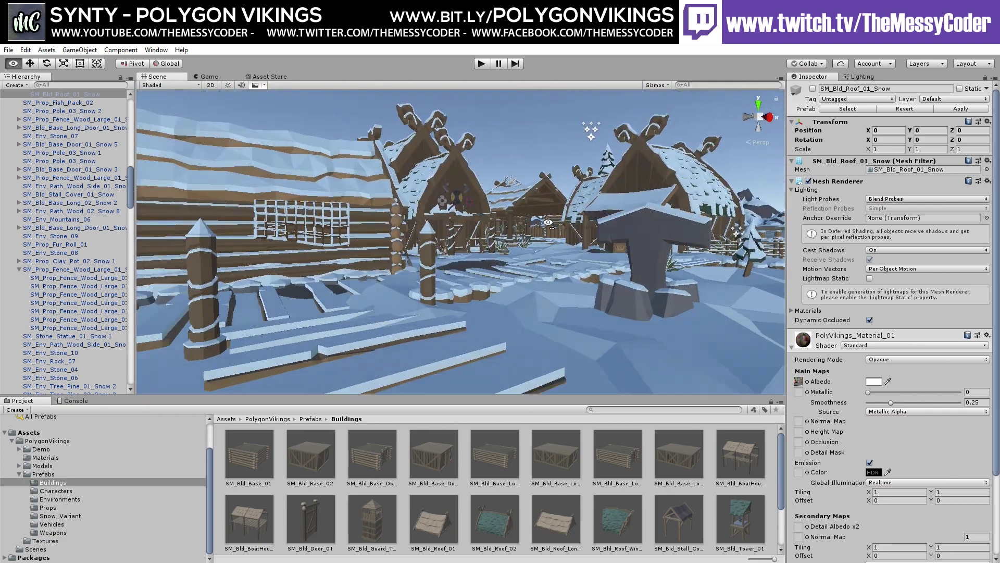
scroll(382, 485, "down", 2)
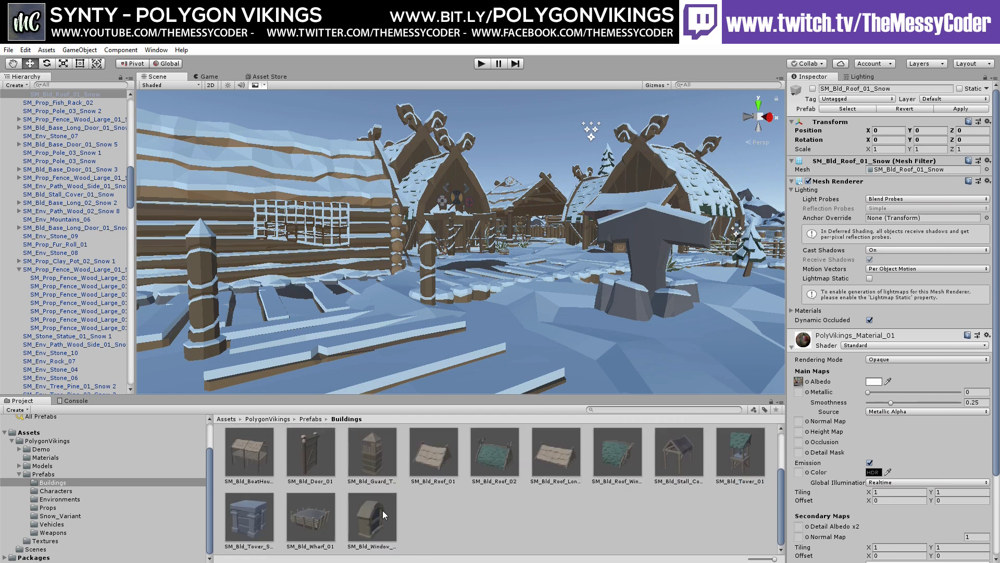
scroll(383, 511, "up", 2)
scroll(382, 511, "down", 2)
Step: Show the Environments prefabs in an enlarged asset browser and look through the thumbnails
left_click(58, 499)
left_click_drag(528, 395, 529, 238)
scroll(531, 423, "down", 2)
scroll(531, 423, "down", 3)
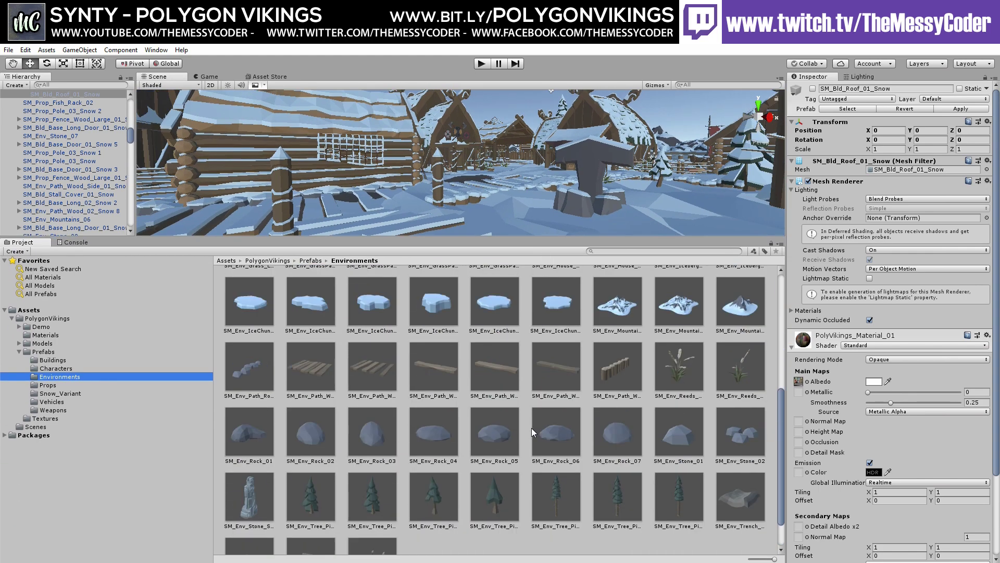
Step: Enlarge the prefab preview and compare the SM_Env_Tree_Pine prefabs, including SM_Env_Tree_Pine_04 and SM_Env_Tree_Pine_01
left_click(506, 458)
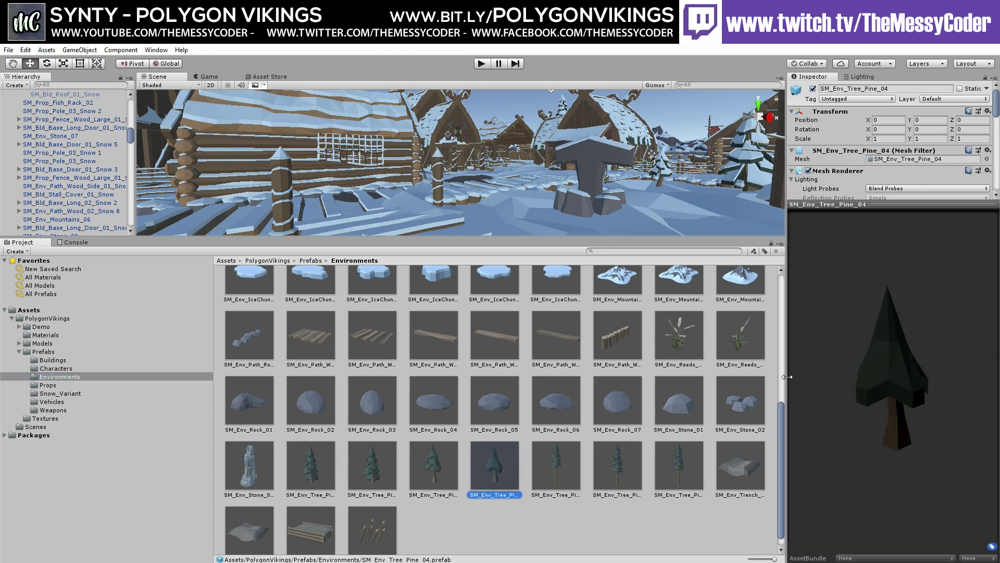
left_click_drag(787, 382, 720, 382)
left_click(607, 448)
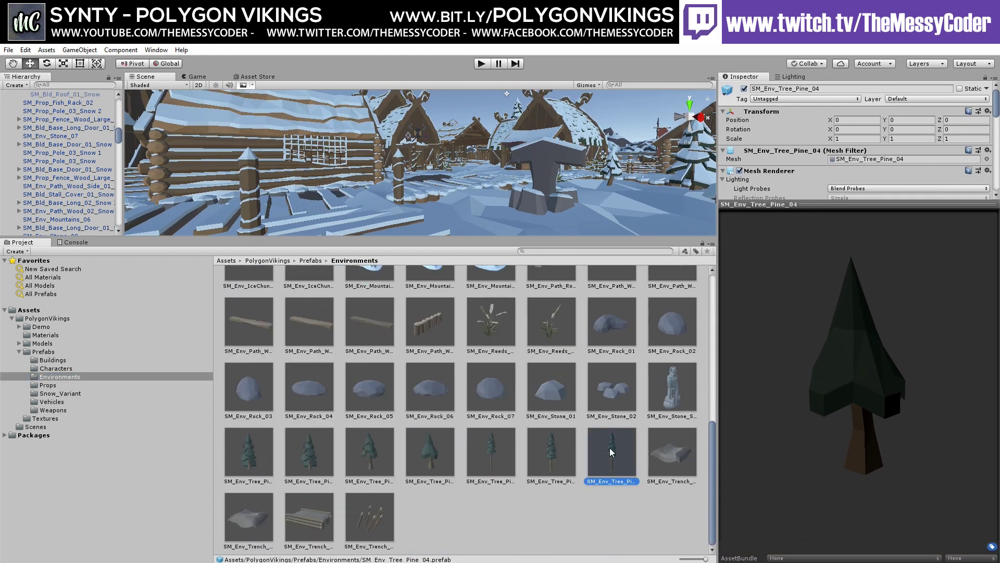
left_click(552, 456)
left_click(495, 458)
left_click(435, 461)
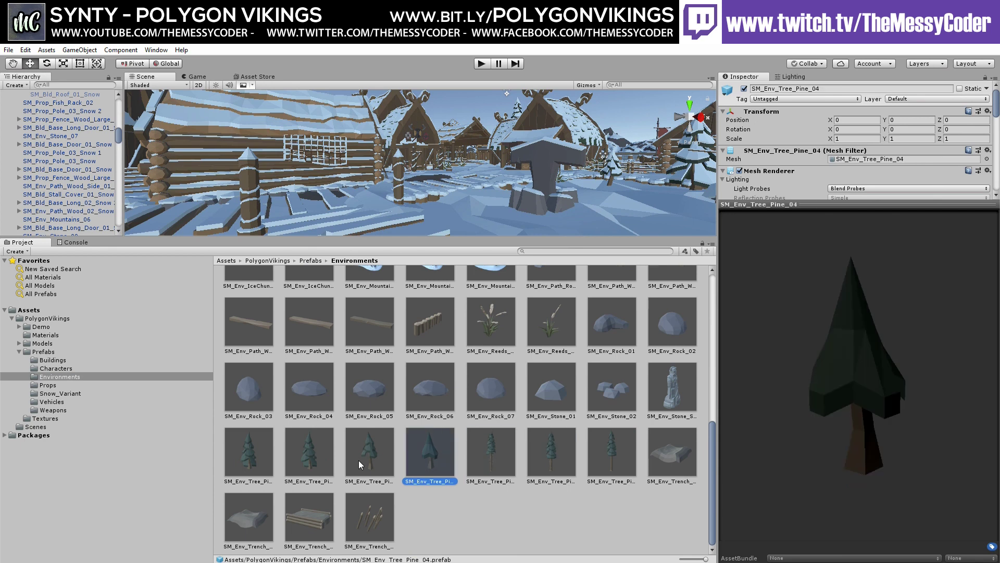
left_click(362, 458)
left_click(315, 454)
left_click(247, 458)
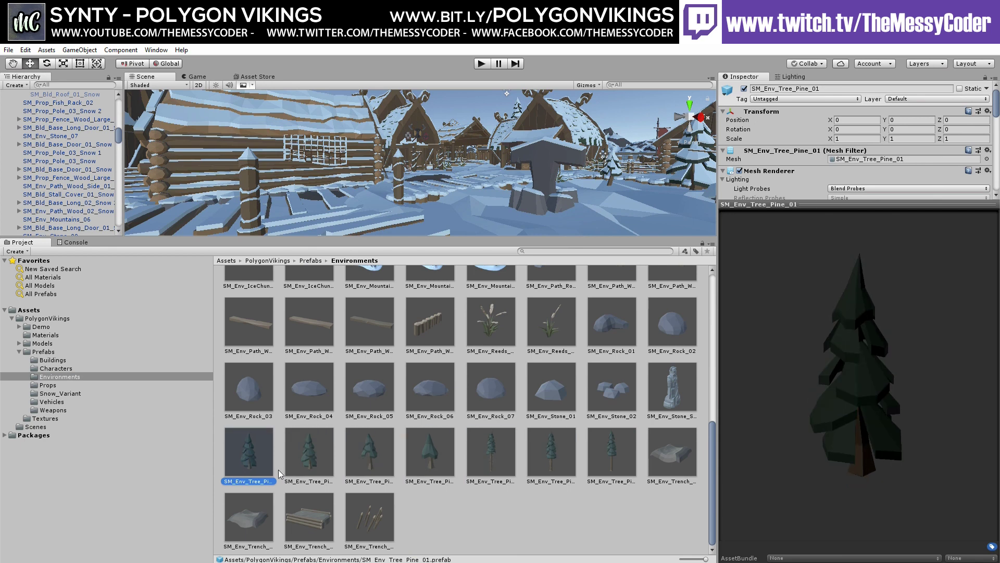
Step: Preview the trench prefabs, rotating SM_Env_Trench_01 and viewing SM_Env_Trench_Bridge_01
left_click(682, 453)
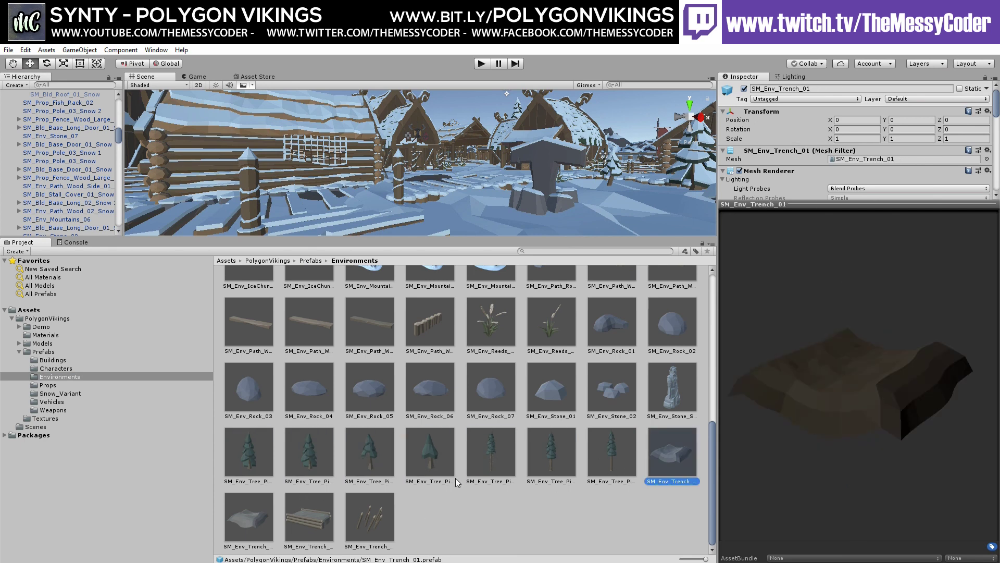
left_click_drag(838, 378, 724, 410)
left_click(293, 517)
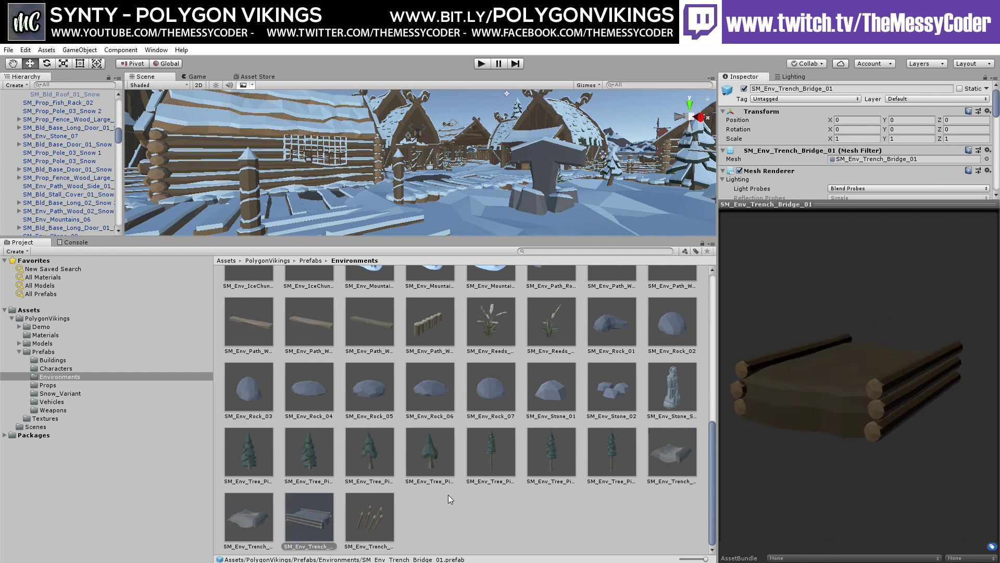
left_click(238, 517)
Step: Preview SM_Env_Stone_02, SM_Env_Stone_01, SM_Env_Rock_07 through SM_Env_Rock_03, and a rotated view of the stone statue
left_click(616, 388)
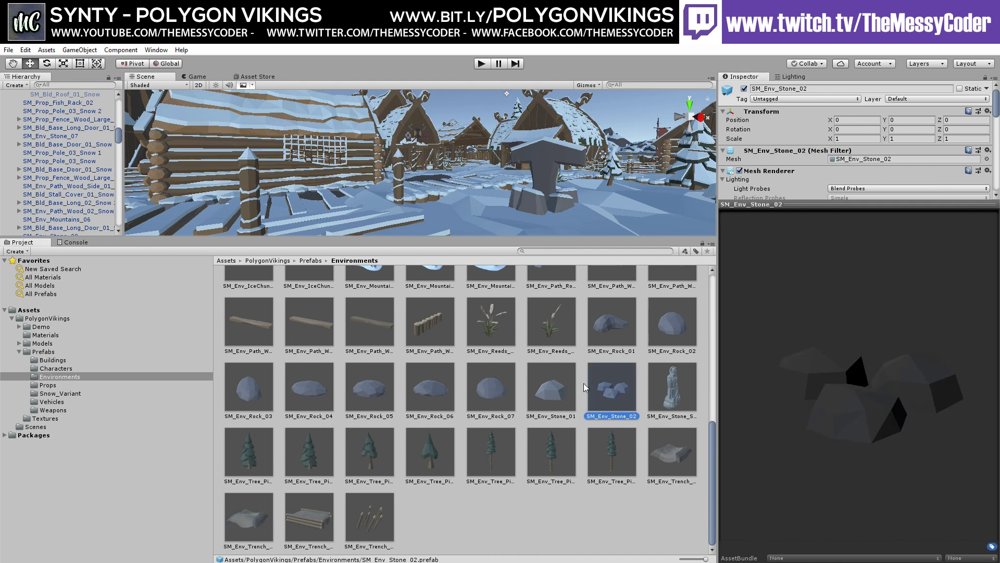
left_click(556, 383)
left_click(492, 386)
left_click(418, 389)
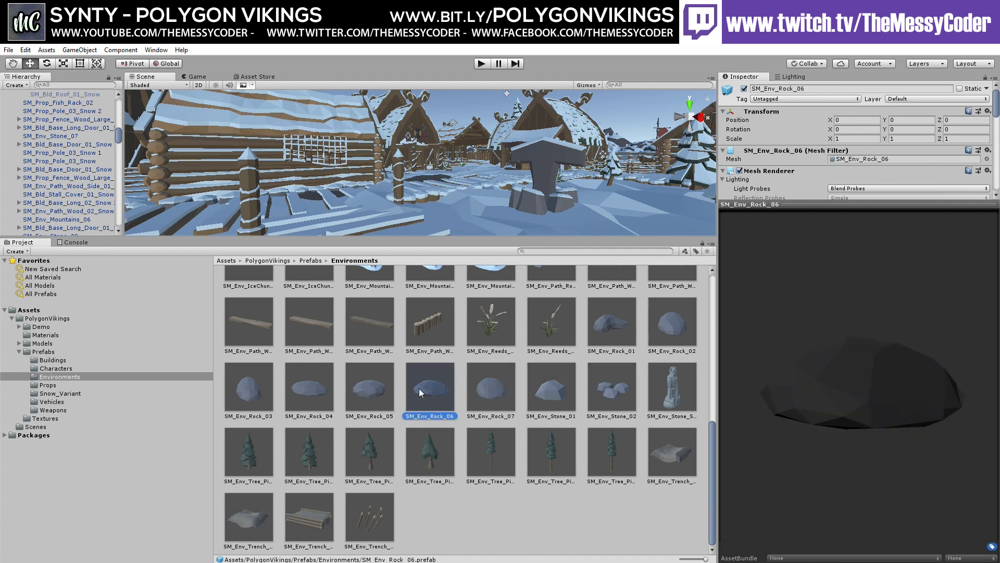
left_click(362, 389)
left_click(320, 390)
left_click(265, 390)
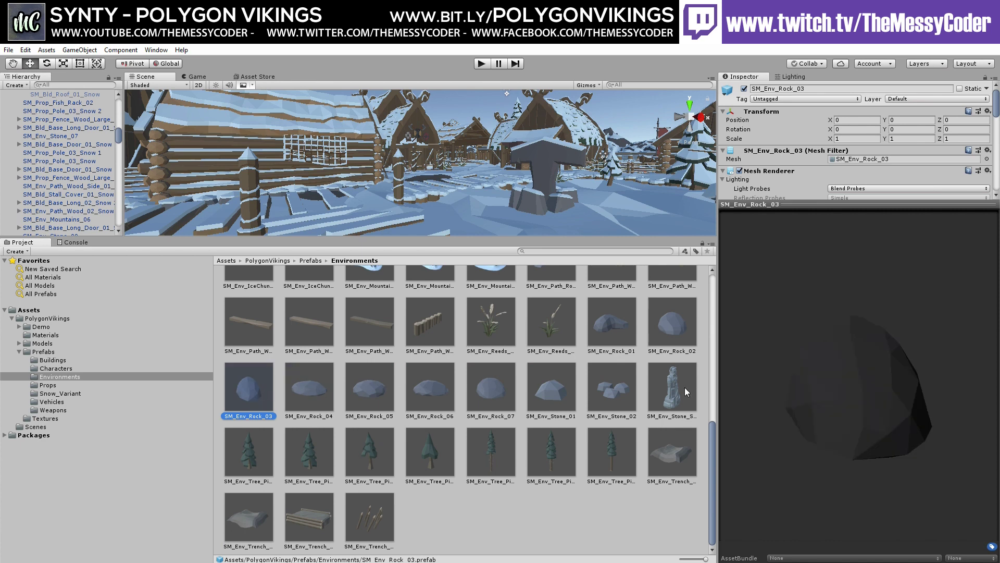
left_click(684, 386)
left_click_drag(747, 379, 612, 401)
Step: Preview SM_Env_Reeds_02 and SM_Env_Reeds_01, rotating the latter to see its shape
scroll(611, 401, "up", 3)
left_click(558, 457)
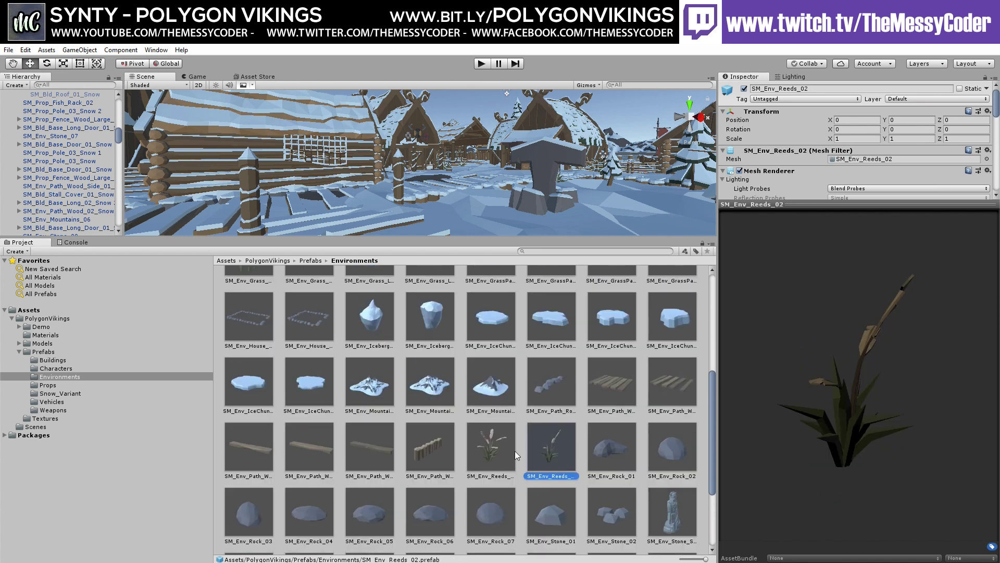
left_click(498, 445)
mouse_move(924, 386)
left_mouse_down()
mouse_move(815, 409)
mouse_move(907, 395)
left_mouse_up()
left_click_drag(770, 403, 769, 428)
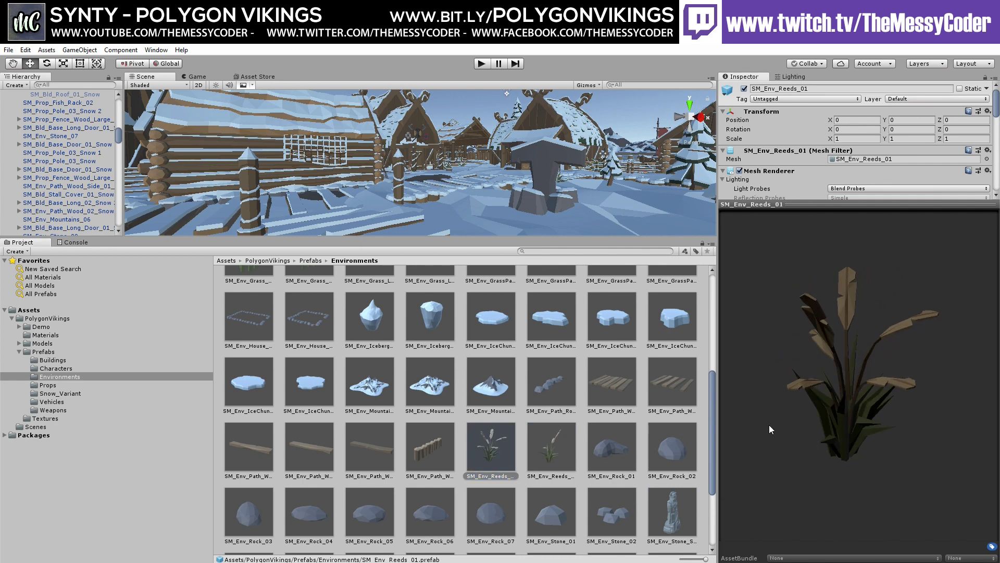
Step: Preview SM_Env_Rock_02, SM_Env_Rock_01, SM_Env_Path_Wood_Plank_03 and SM_Env_Path_Wood_Plank_02
left_click(674, 442)
left_click(620, 449)
left_click(390, 451)
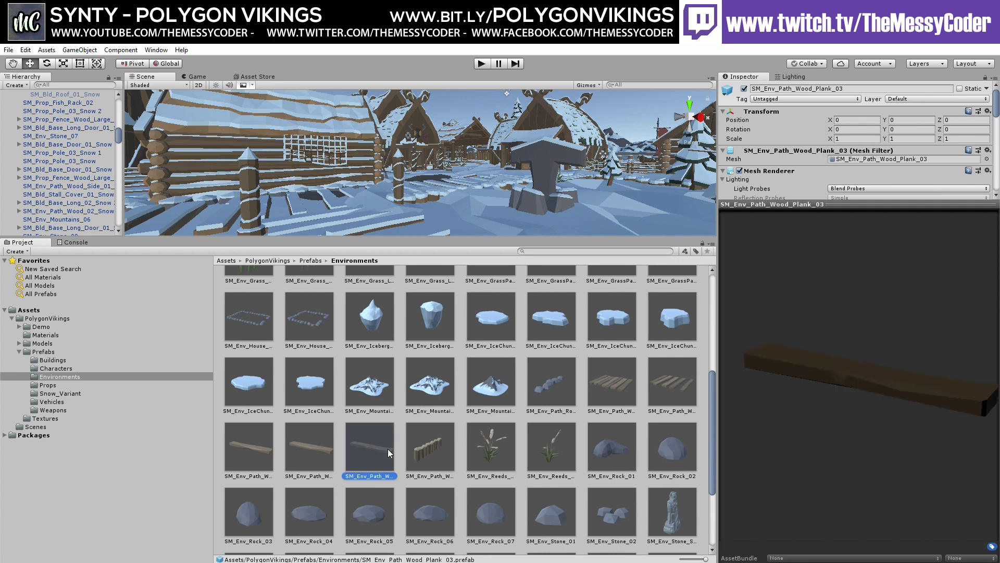
left_click(309, 448)
Step: Preview two snowy mountain prefabs, SM_Env_IceChunk_06 and SM_Env_IceChunk_05
scroll(375, 438, "up", 3)
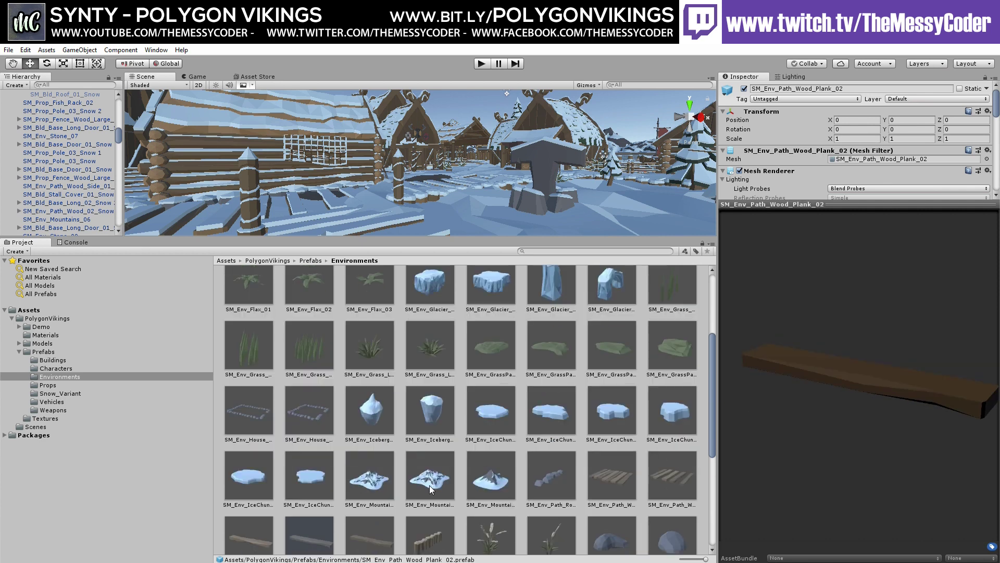
left_click(429, 486)
left_click(368, 479)
left_click(300, 476)
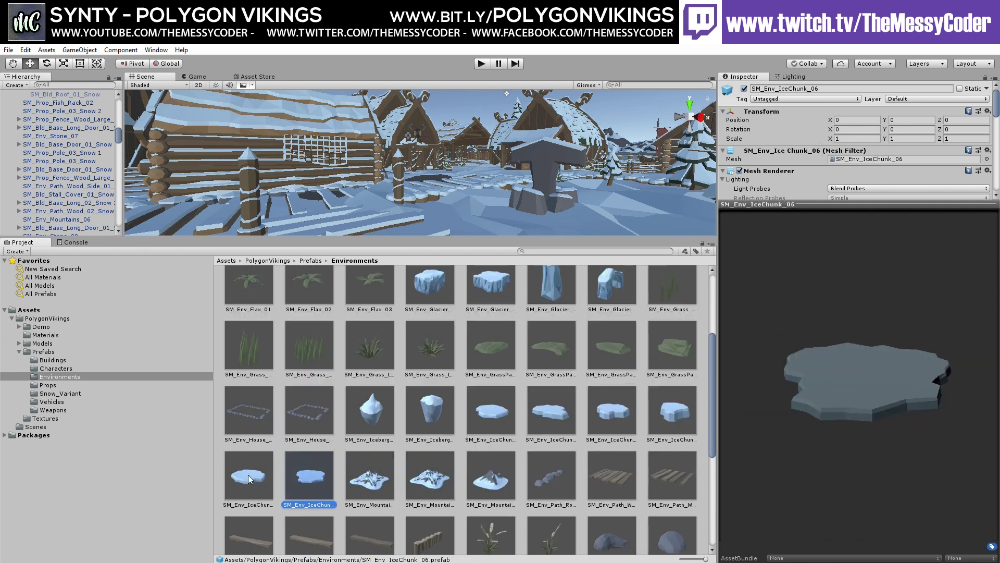
left_click(248, 474)
Step: Preview the large grass prefabs, the smaller grass including SM_Env_Grass_03, and SM_Env_Flax_01 through SM_Env_Flax_03
scroll(313, 437, "up", 1)
left_click(430, 375)
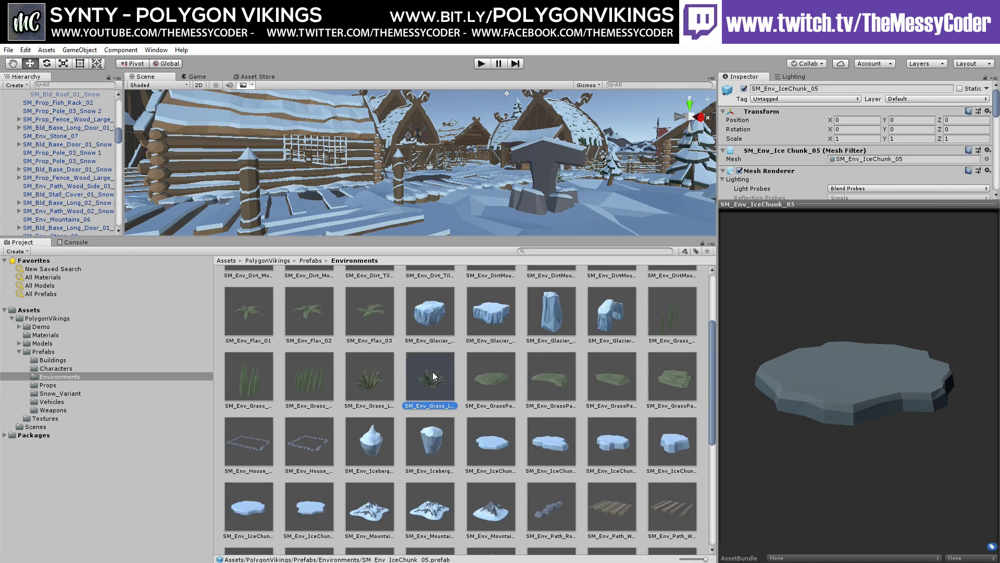
left_click(369, 383)
left_click(268, 384)
left_click(304, 365)
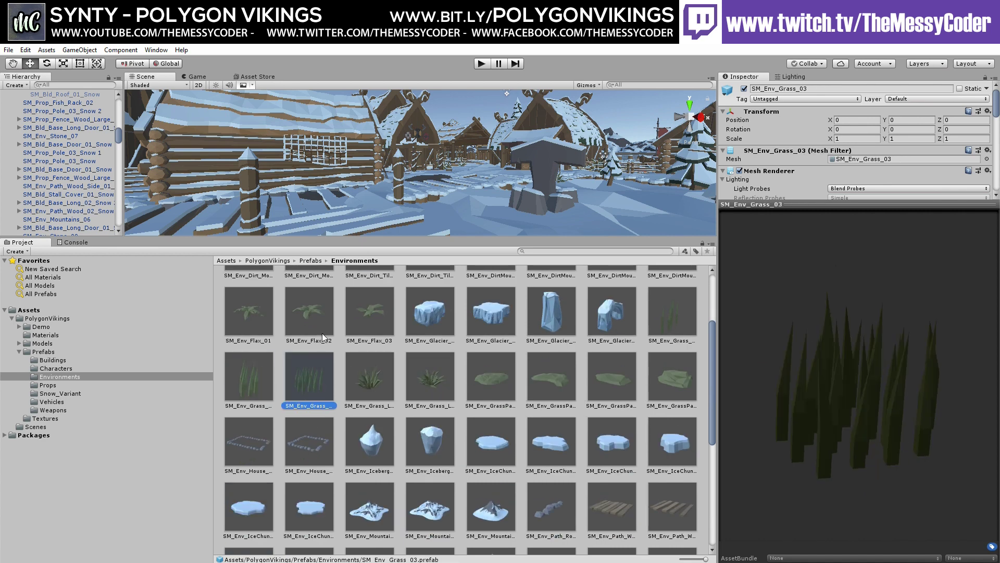
left_click(313, 317)
left_click(247, 317)
left_click(348, 311)
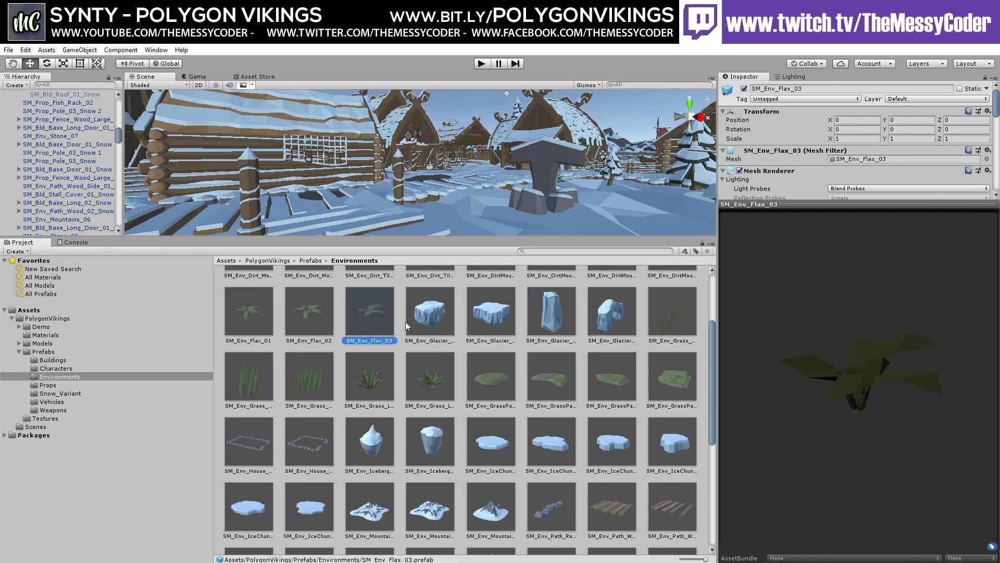
Step: Preview the grass patch prefabs, including SM_Env_GrassPatch_01, and the thin-bladed SM_Env_Grass_01
left_click(534, 369)
left_click(497, 381)
left_click(599, 380)
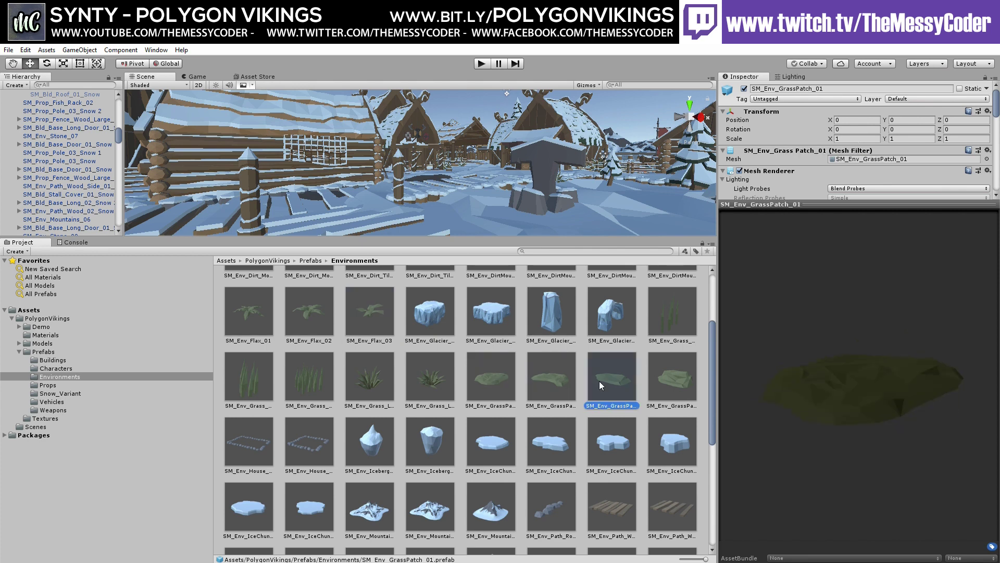
left_click(695, 379)
left_click(682, 332)
Step: Preview the dirt mound prefabs, including SM_Env_DirtMound_01, and the dirt tiles, including SM_Env_Dirt_Tile_Large_01
scroll(619, 399, "up", 3)
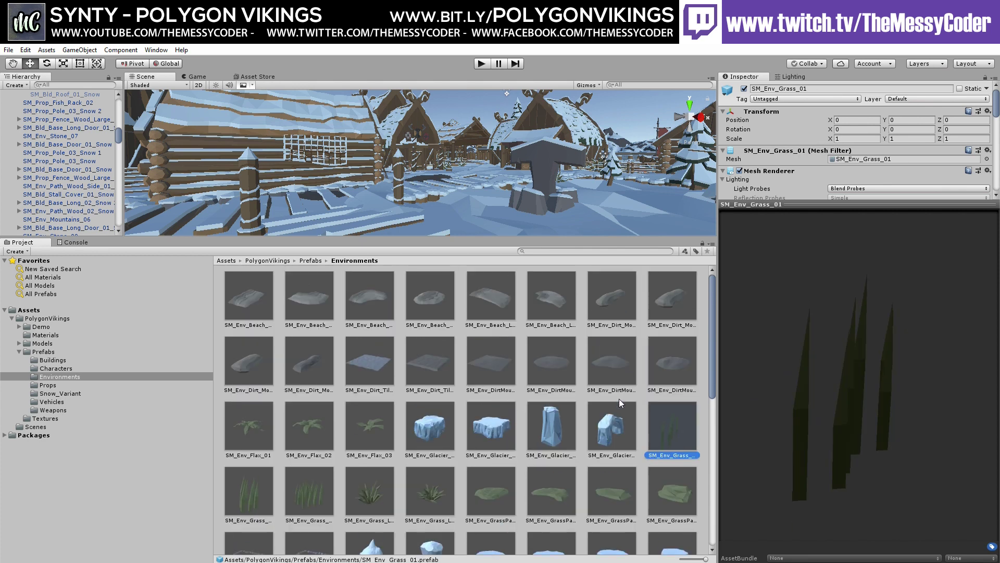
left_click(669, 348)
left_click(611, 365)
left_click(531, 364)
left_click(492, 362)
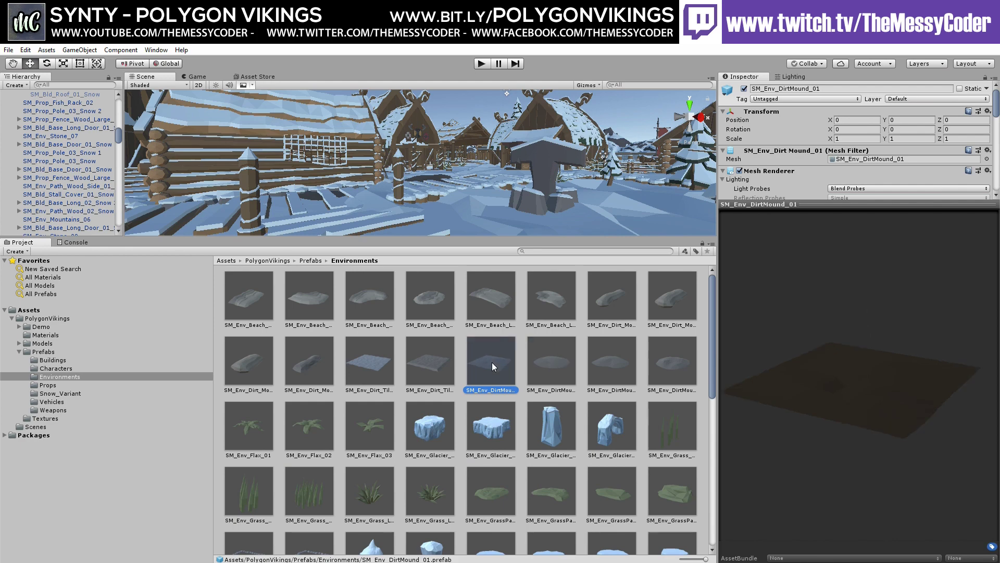
left_click(398, 367)
left_click(373, 371)
Step: Preview SM_Env_Stone_Statue_01 and return to the start of the Environments folder
scroll(373, 371, "down", 10)
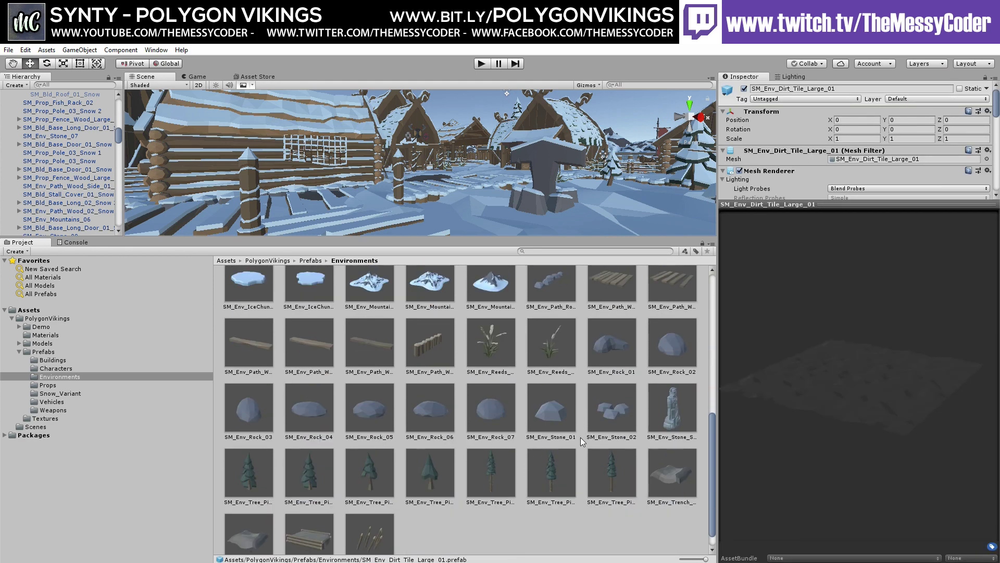
left_click(669, 417)
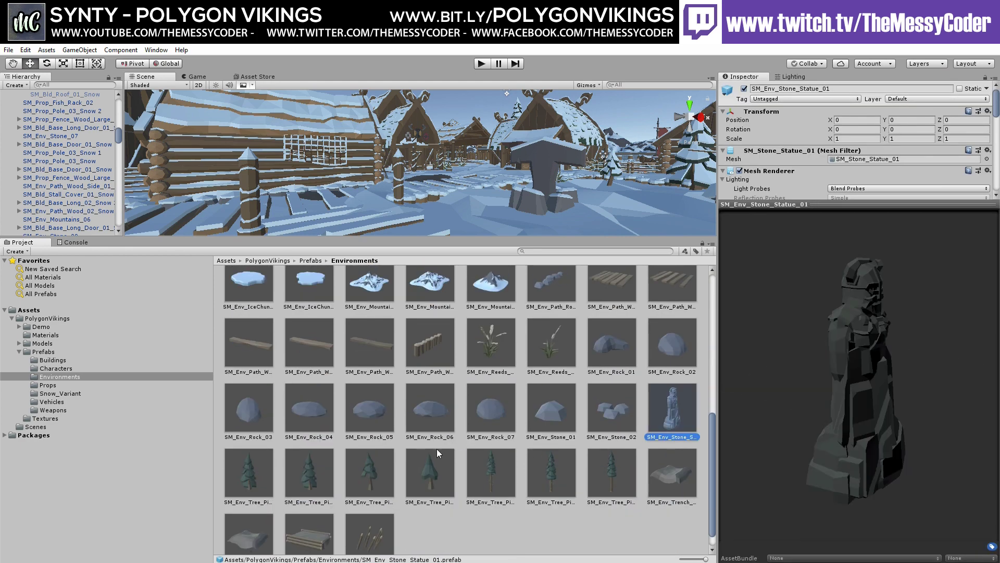
scroll(436, 448, "up", 10)
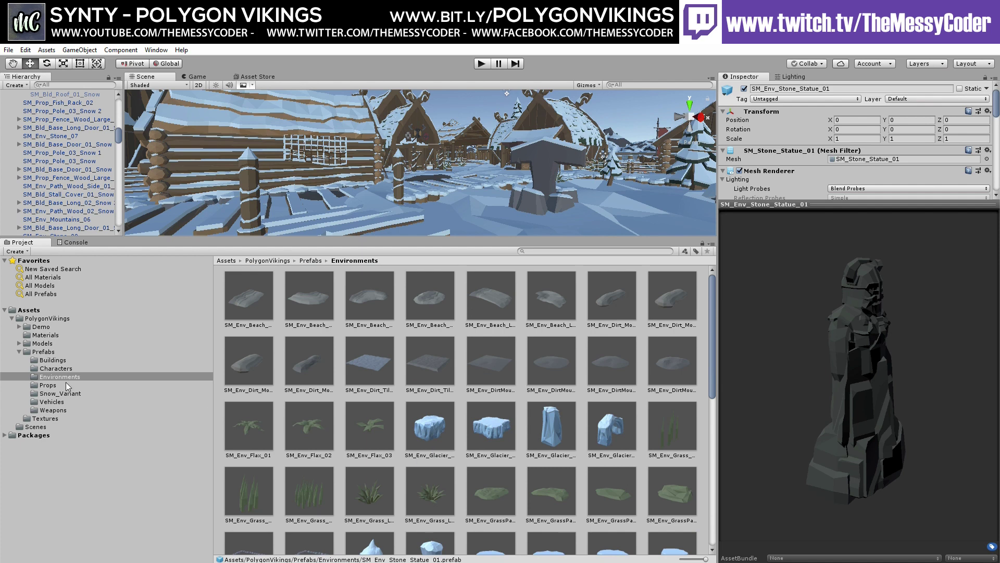
Step: Open the Props prefab folder and preview the two half barrels, including SM_Prop_Barrel_Half_02, and the two beer mugs
left_click(66, 385)
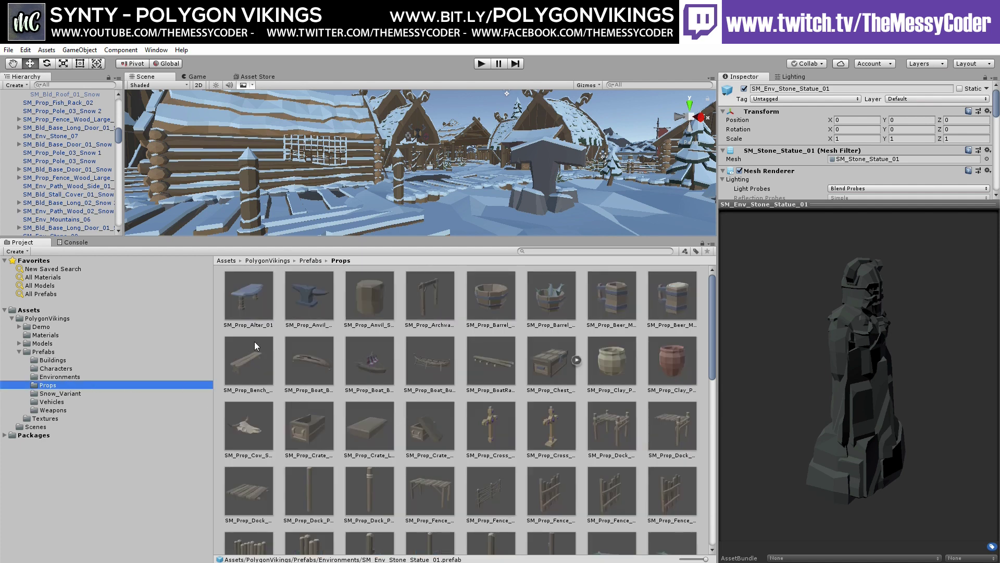
left_click(479, 292)
left_click(550, 294)
left_click(594, 295)
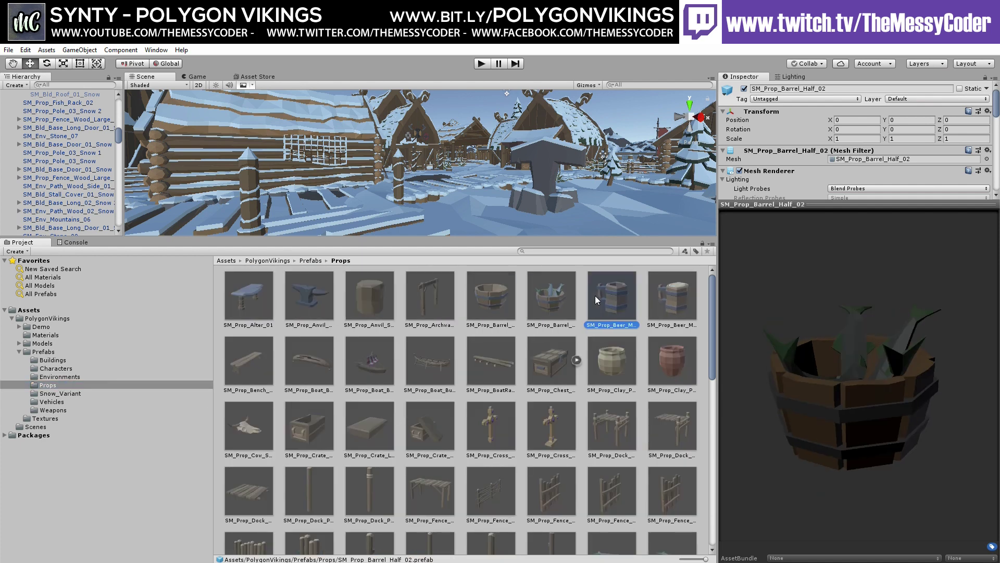
left_click(680, 298)
Step: Preview SM_Prop_Clay_Pot_02, the paler clay pot and the chest prefab
left_click(674, 351)
left_click(612, 355)
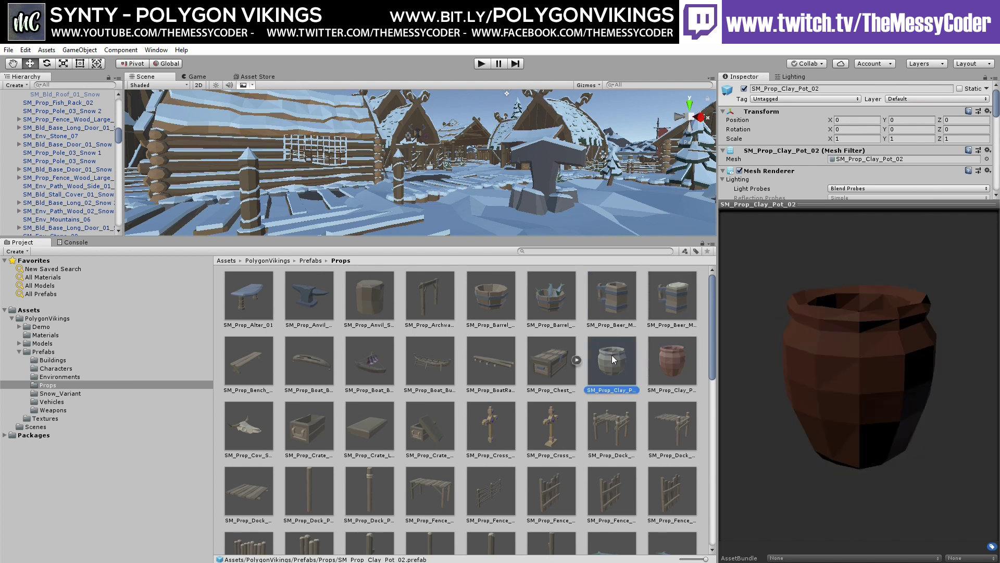
left_click(551, 360)
Step: Preview the boat-related props, including SM_Prop_Boat_Broken_02, and the wooden bench
left_click(492, 361)
left_click(426, 363)
left_click(368, 366)
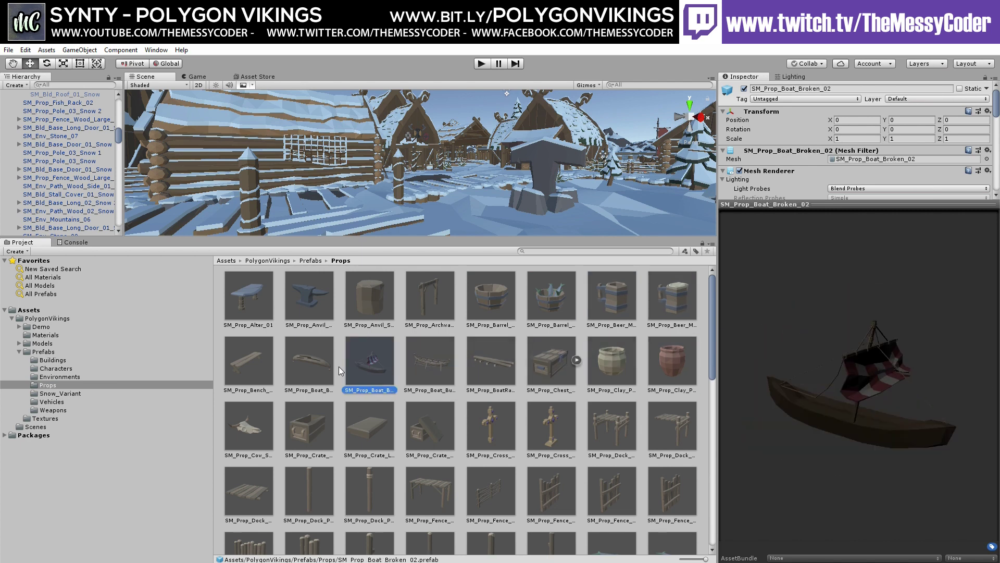
left_click(294, 367)
left_click(259, 365)
Step: Preview SM_Prop_Cow_Skull_01 and the three crate prefabs beside it
left_click(246, 412)
left_click(298, 418)
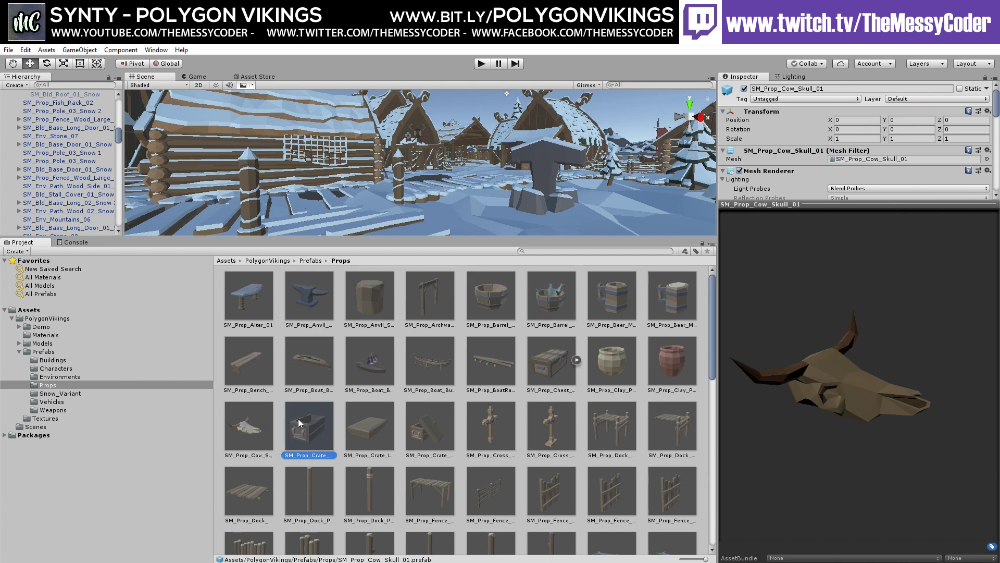
left_click(358, 421)
left_click(417, 420)
Step: Preview SM_Prop_Cross_01, the second cross and the two dock platforms, including SM_Prop_Dock_02
left_click(487, 417)
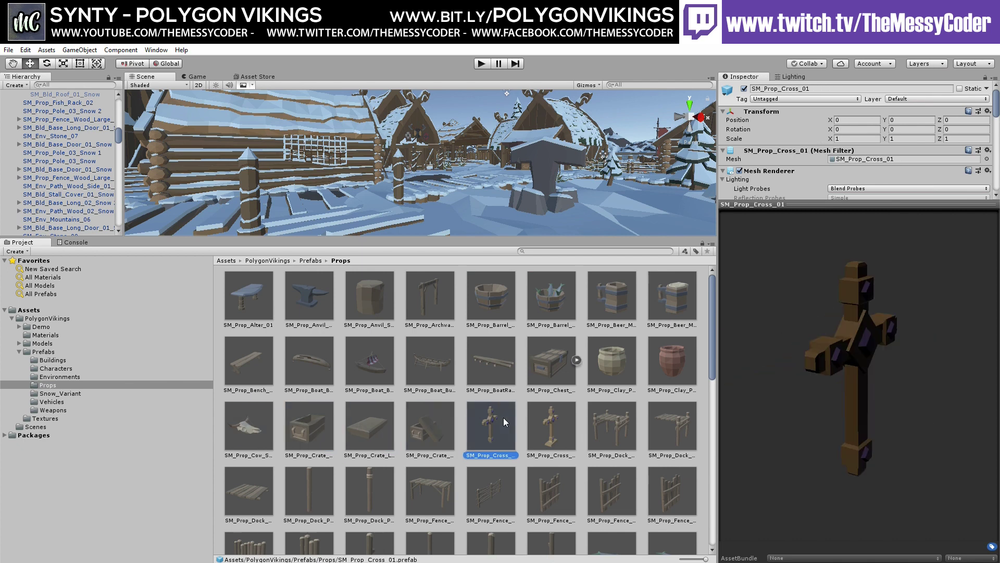
left_click(534, 420)
left_click(586, 420)
left_click(673, 423)
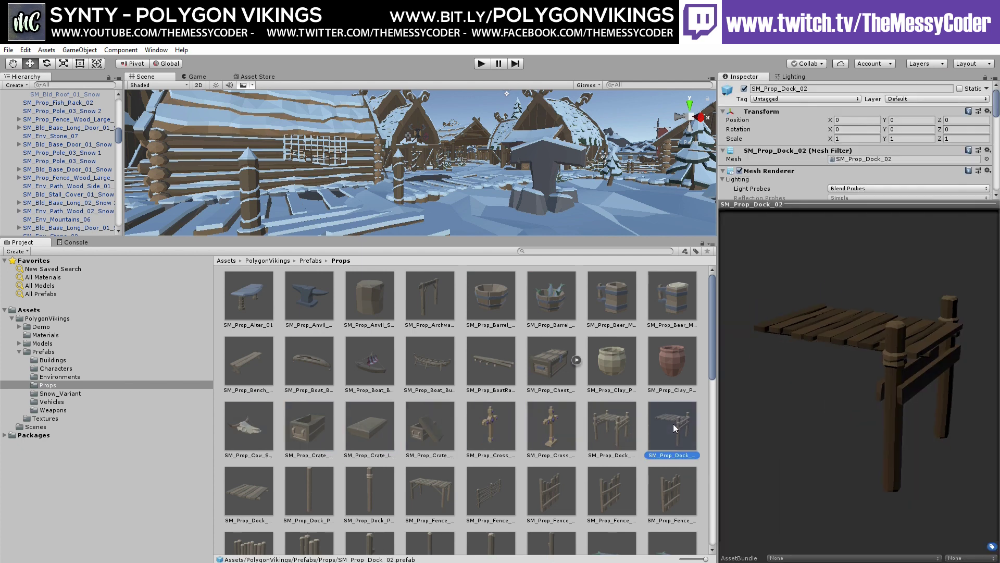
Step: Preview SM_Prop_Fence_Platform_01 and the wooden fence prefabs up to SM_Prop_Fence_Wood_03
scroll(339, 468, "down", 3)
left_click(441, 389)
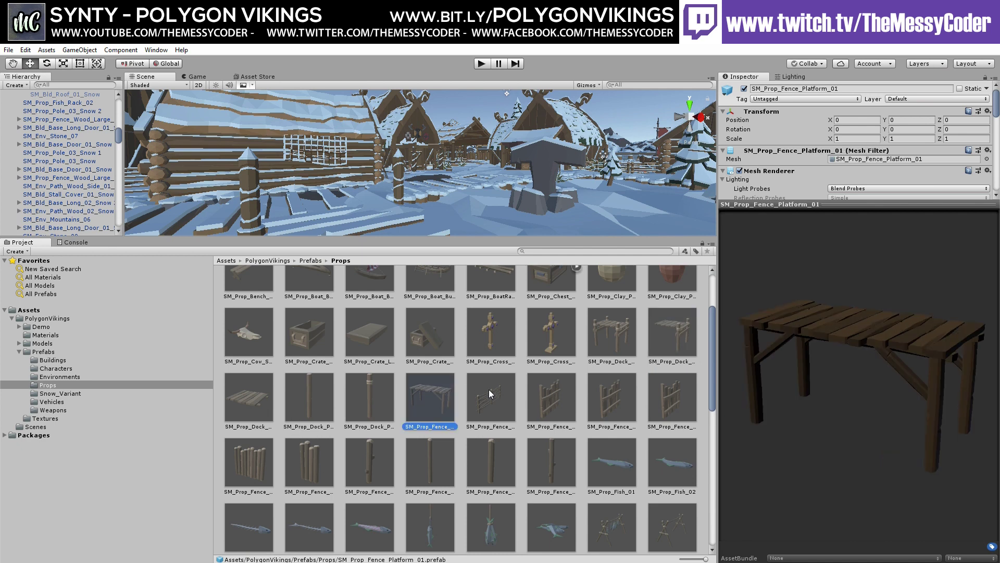
left_click(491, 391)
left_click(553, 393)
left_click(607, 397)
left_click(651, 402)
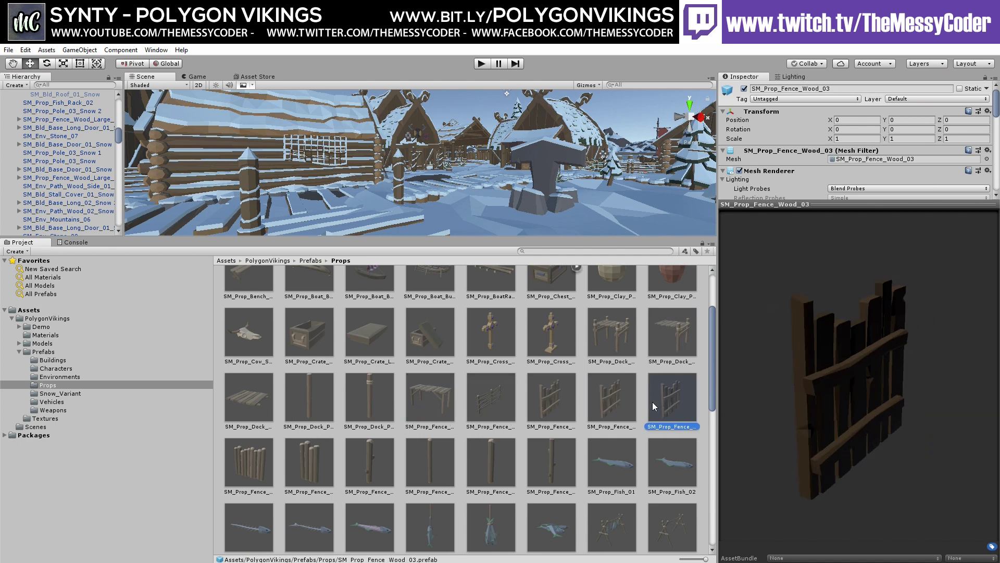
Step: Preview the four wooden fence poles, including SM_Prop_Fence_Wood_Pole_02, and the large wood fences, ending with SM_Prop_Fence_Wood_Large_01
left_click(535, 457)
left_click(494, 457)
left_click(431, 461)
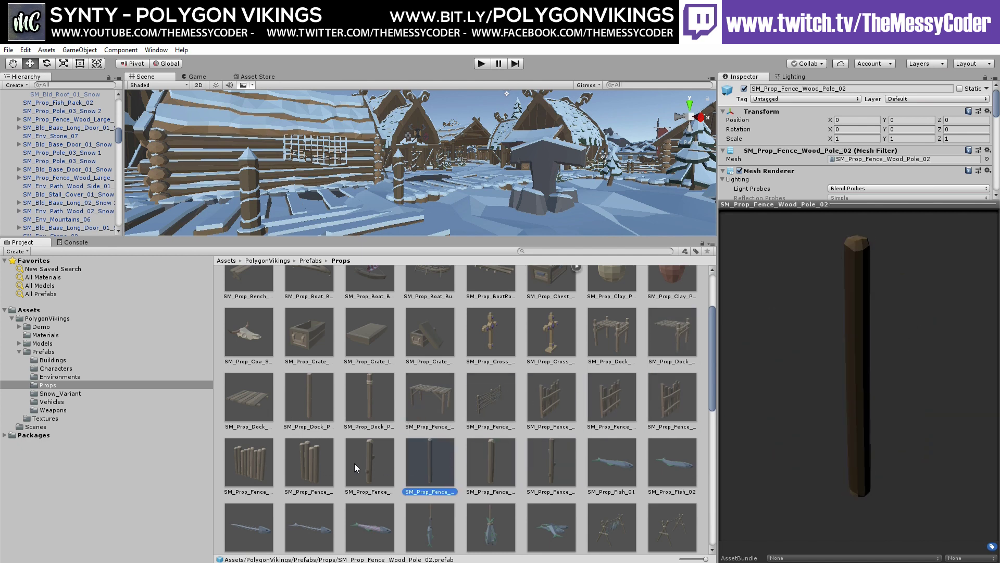
left_click(362, 463)
left_click(307, 466)
left_click(263, 466)
scroll(303, 453, "down", 1)
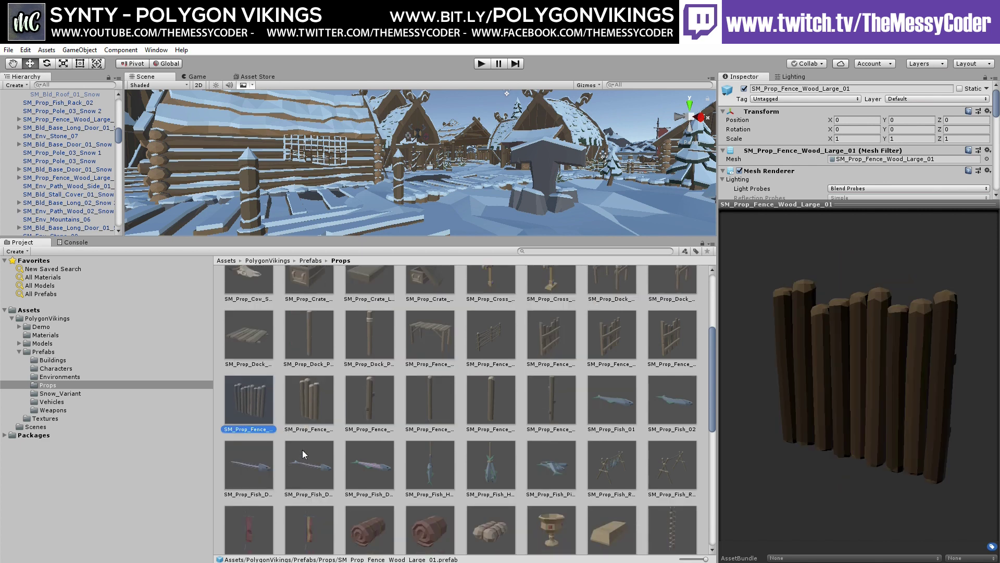
Step: Preview SM_Prop_Fish_01 and SM_Prop_Fish_02, then revisit the fence props from SM_Prop_Fence_Wood_Pole_04 back to SM_Prop_Fence_Wood_Large_01
left_click(626, 408)
left_click(672, 409)
left_click(552, 404)
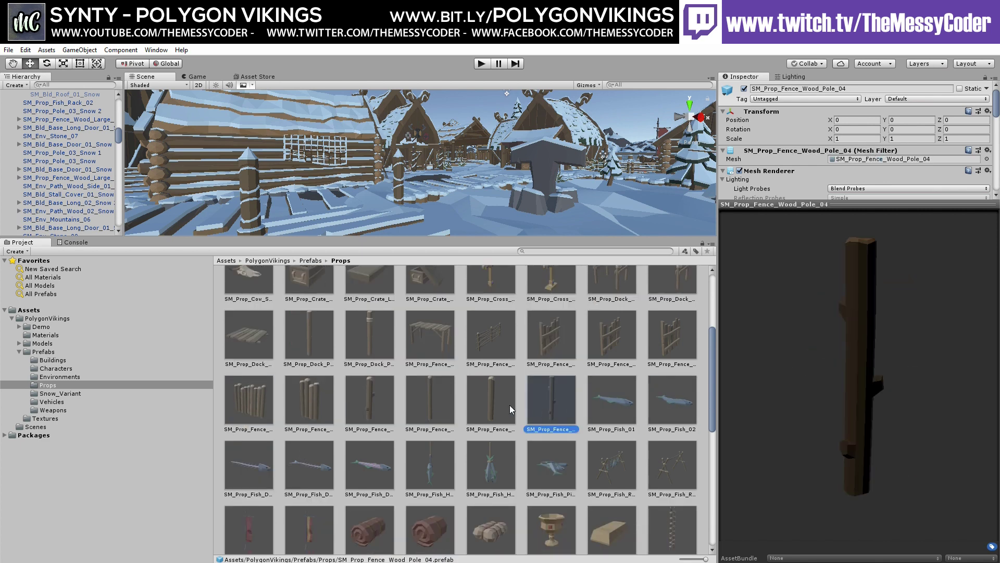
left_click(506, 405)
left_click(437, 405)
left_click(367, 406)
left_click(309, 407)
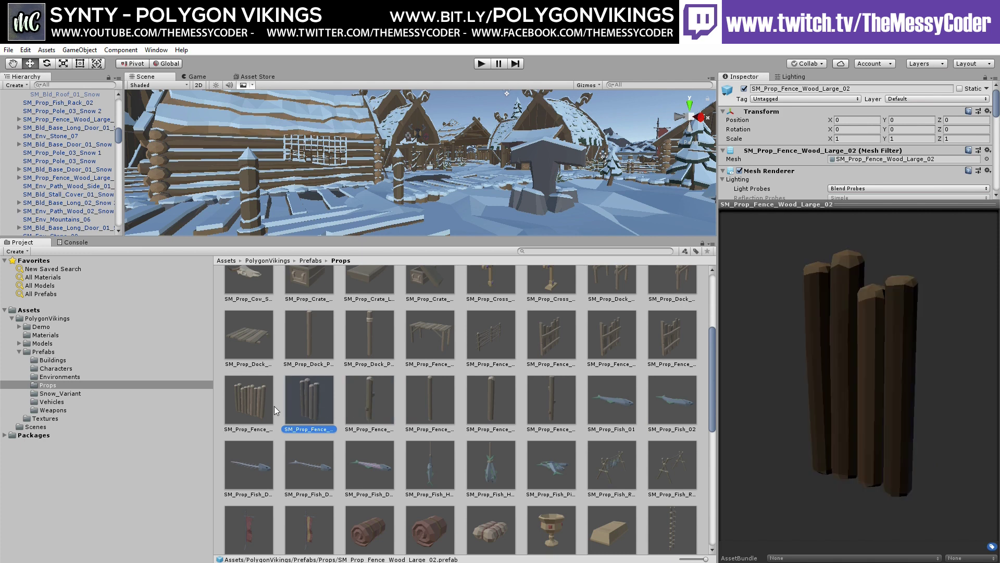
left_click(274, 406)
Step: Preview the three dead fish prefabs, rotating SM_Prop_Fish_Dead_03 to see its exposed ribs
left_click(255, 459)
left_click(317, 463)
left_click(369, 464)
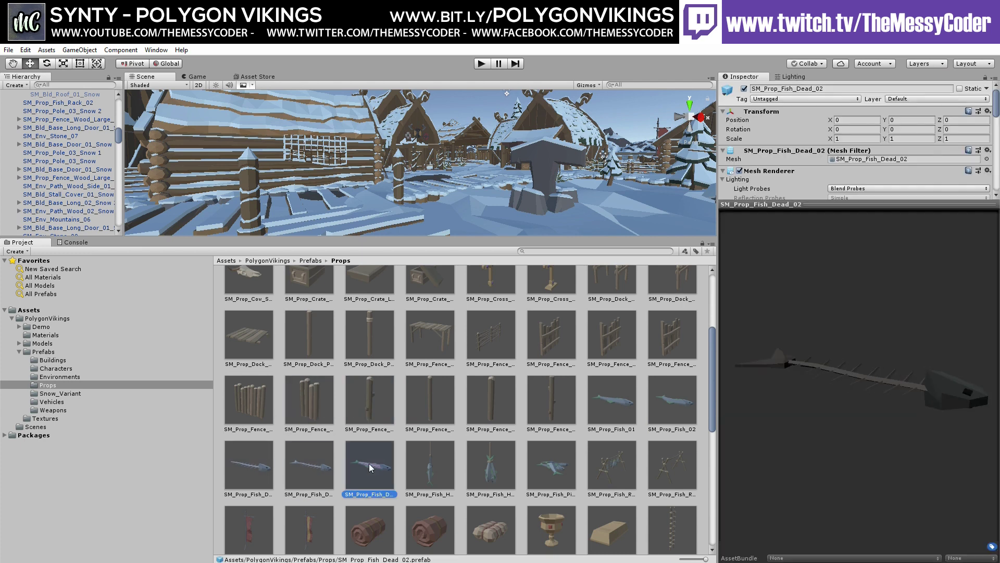
left_click_drag(798, 377, 822, 456)
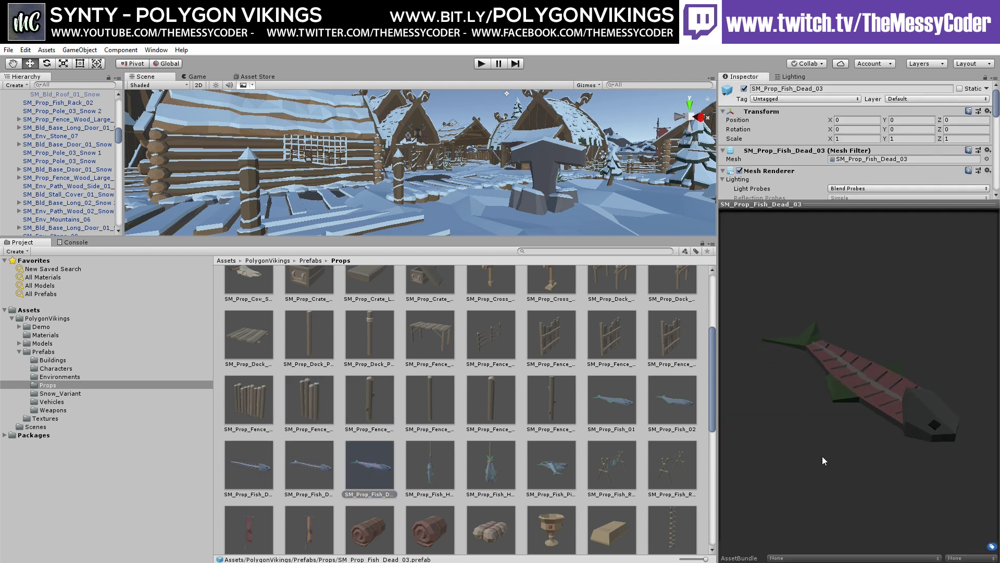
Step: Locate the source mesh of SM_Prop_Fish_Dead_03 in ImportedModels and rotate its wireframe preview
left_click(848, 160)
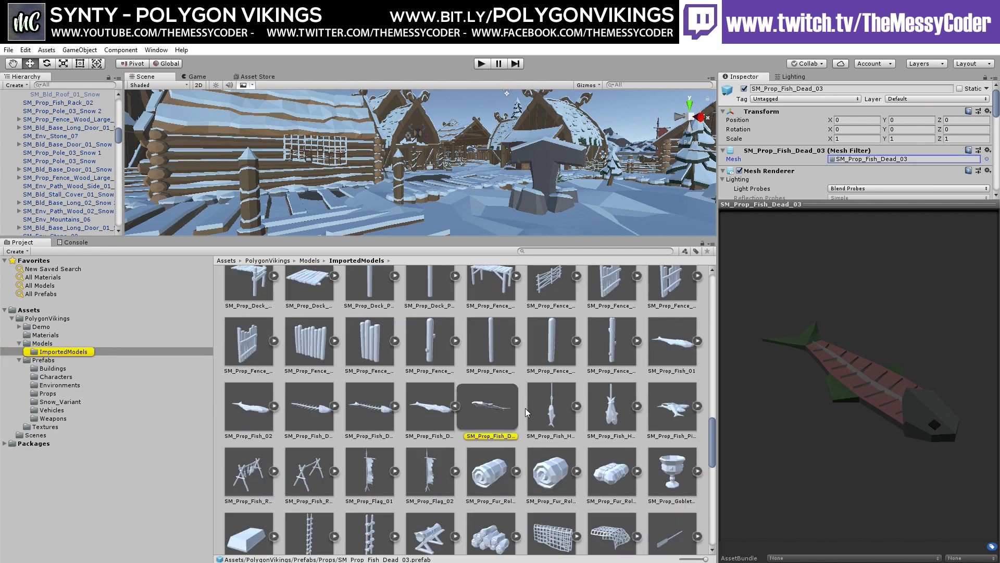
left_click(480, 410)
left_click_drag(877, 367, 894, 439)
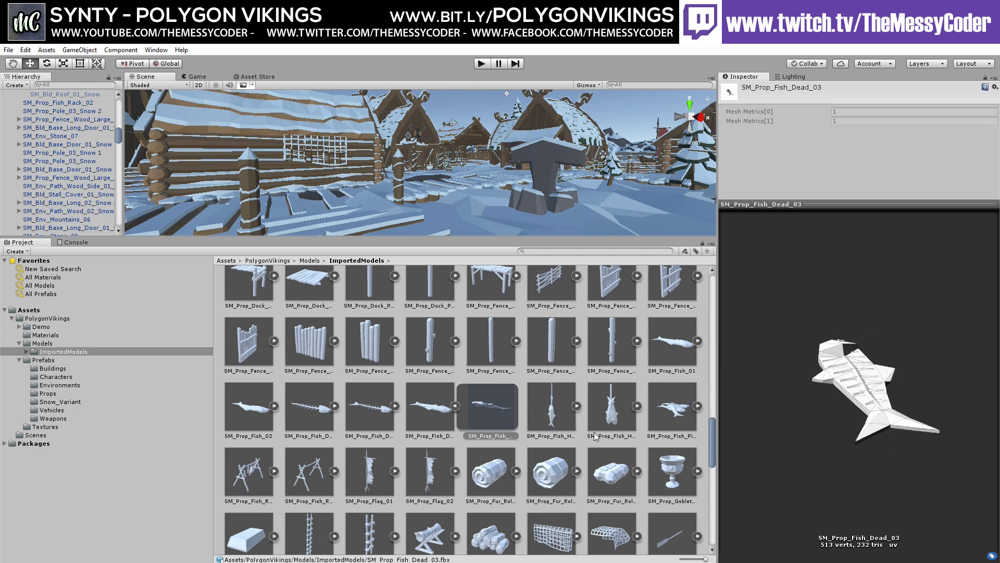
Step: Expand the SM_Prop_Fur_Roll_02 model and inspect its mesh from another angle
left_click(575, 471)
left_click(620, 476)
left_click_drag(852, 390, 719, 448)
Step: Expand the SM_Prop_Net_01 model and rotate its mesh preview
scroll(584, 509, "down", 1)
left_click(636, 473)
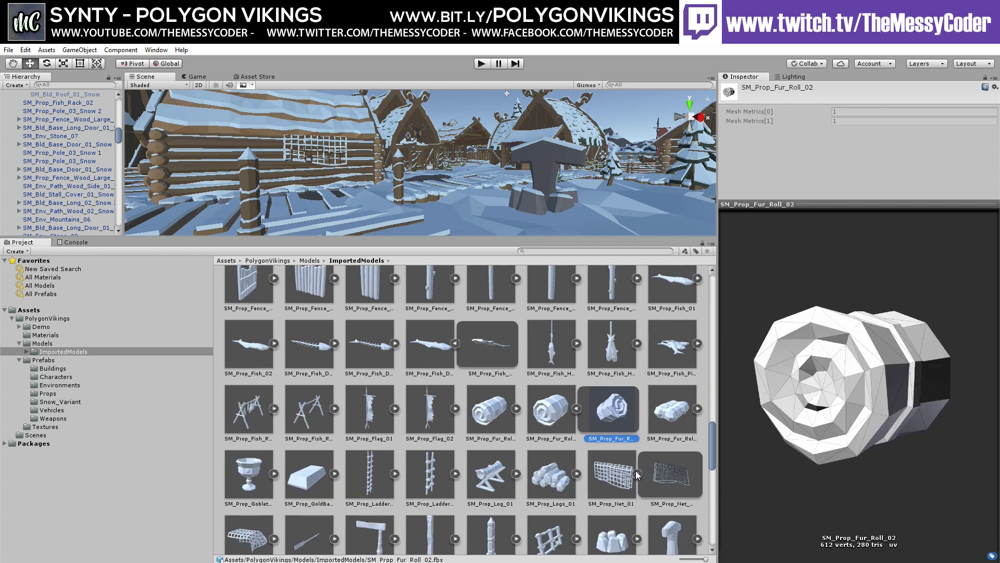
left_click(672, 483)
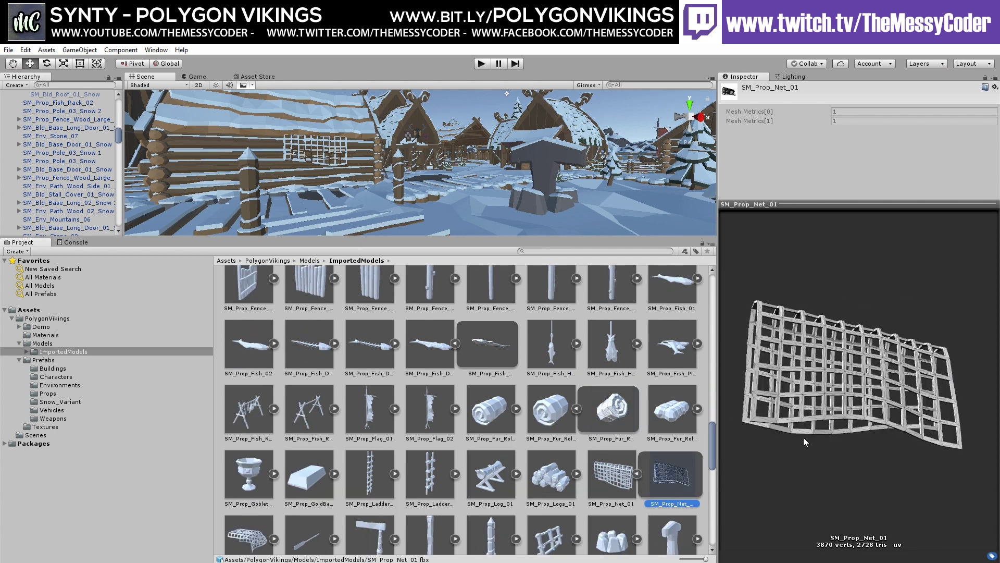
left_click_drag(803, 437, 832, 467)
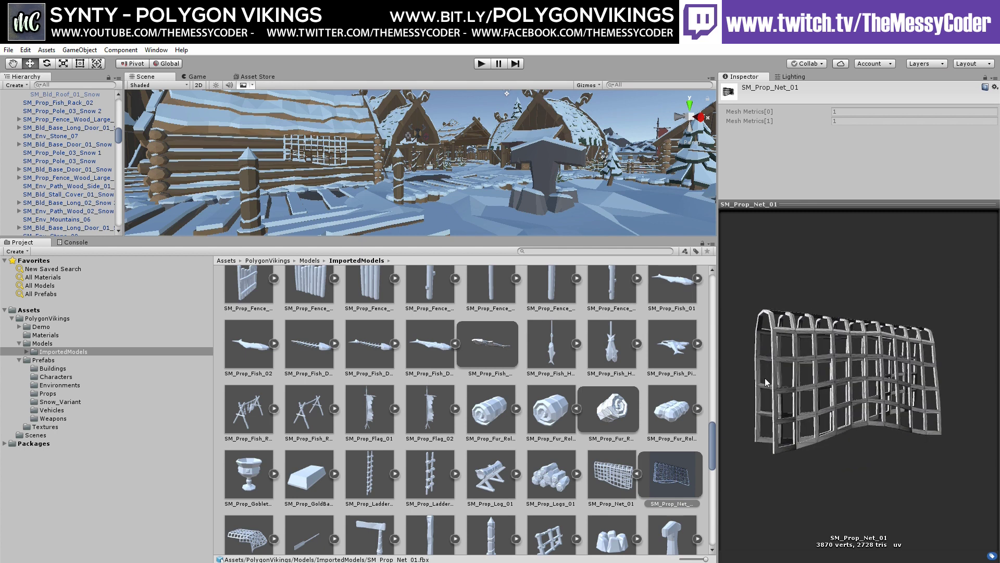
Step: Expand the SM_Prop_Pole_01 model and examine its mesh from several angles
scroll(499, 460, "down", 1)
scroll(485, 443, "down", 1)
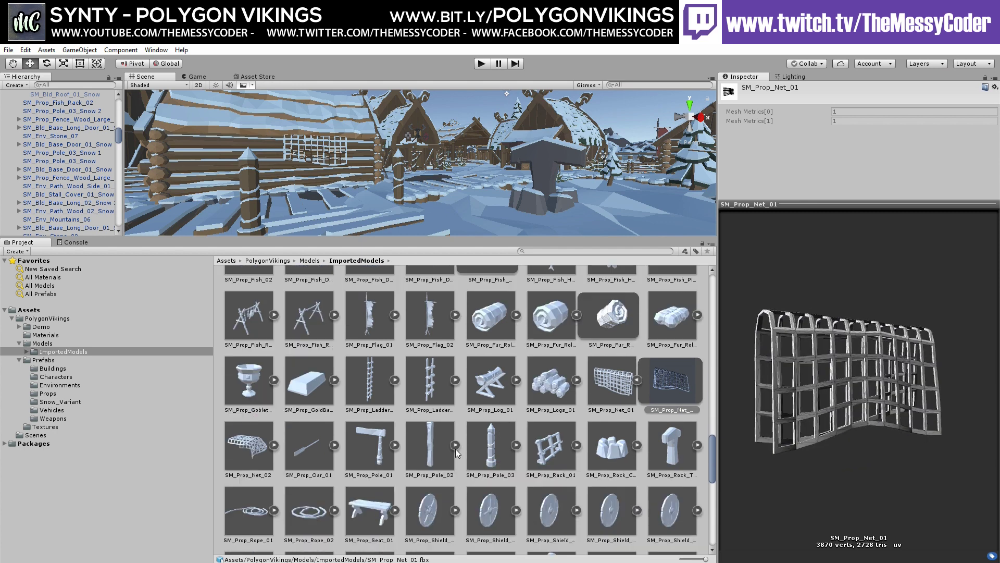
left_click(395, 445)
left_click(441, 443)
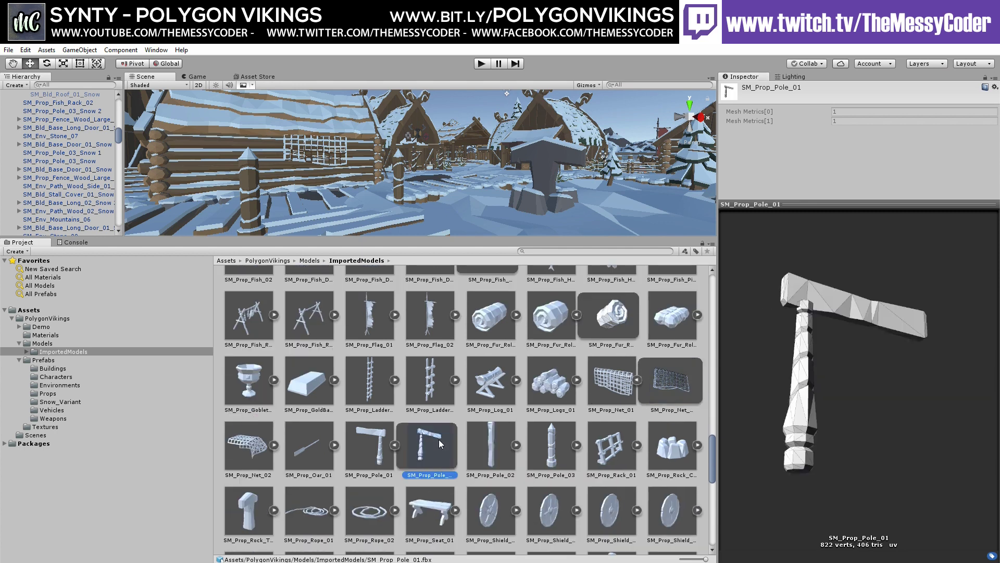
left_click_drag(820, 345, 773, 457)
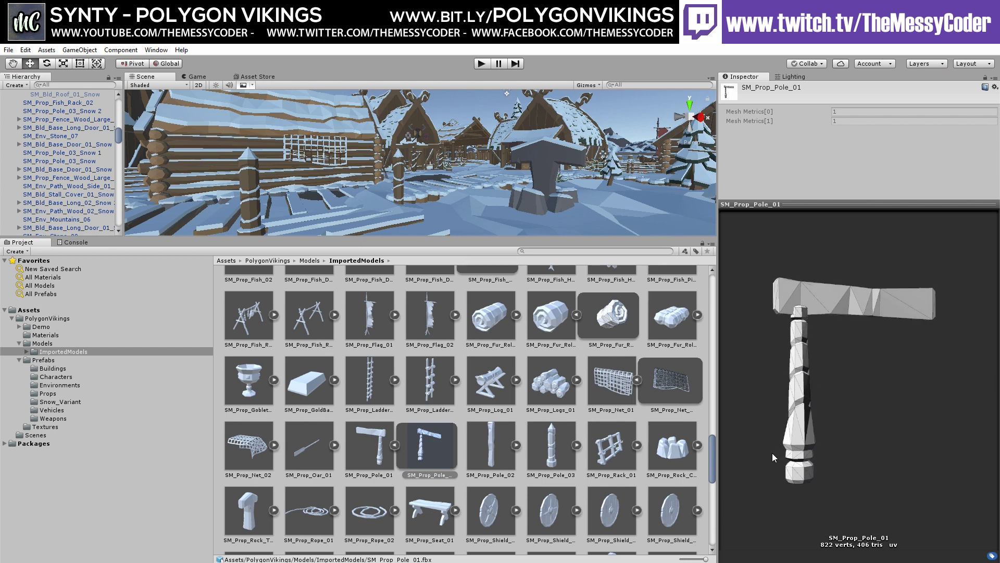
left_click_drag(810, 336, 820, 418)
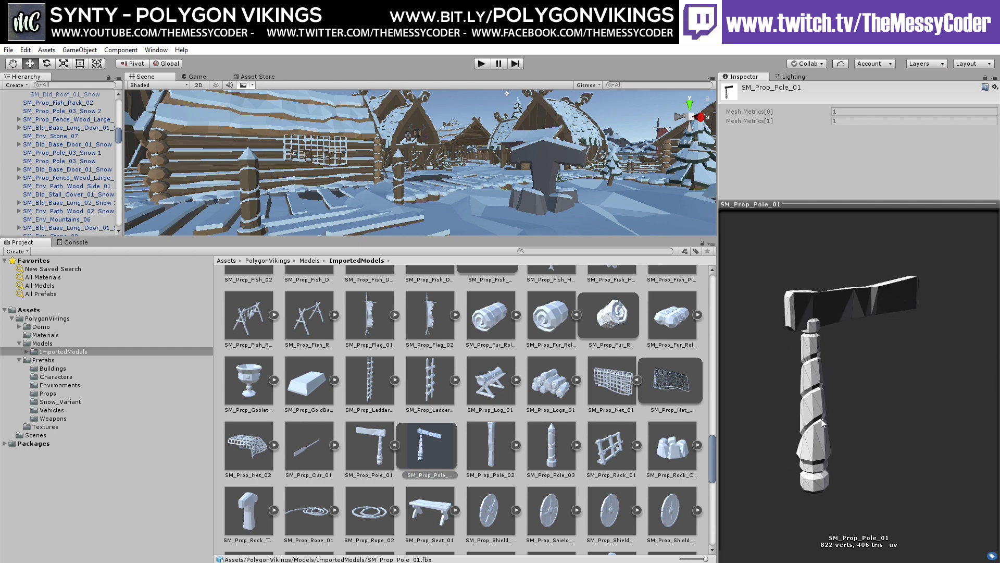
left_click_drag(909, 388, 840, 309)
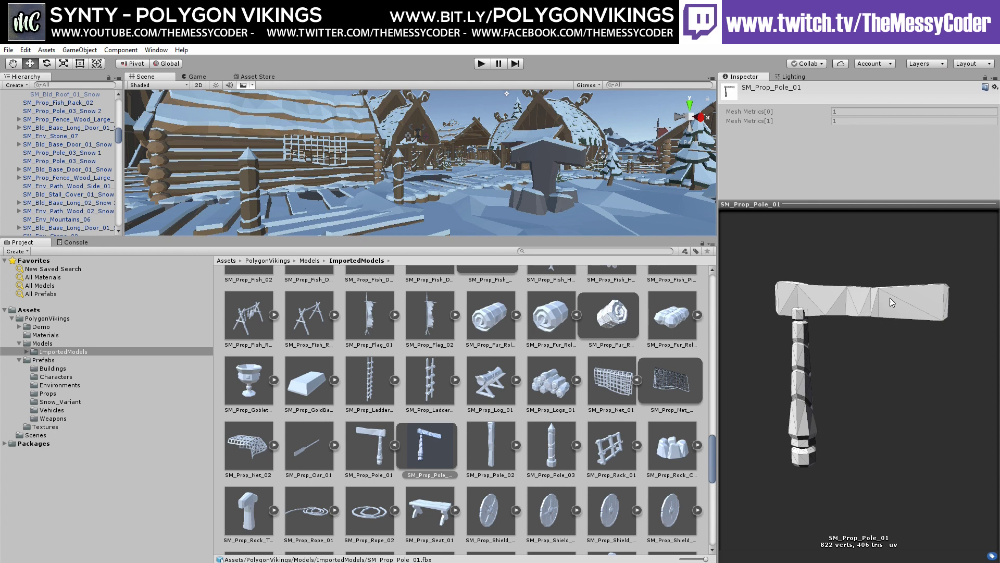
left_click_drag(843, 377, 833, 408)
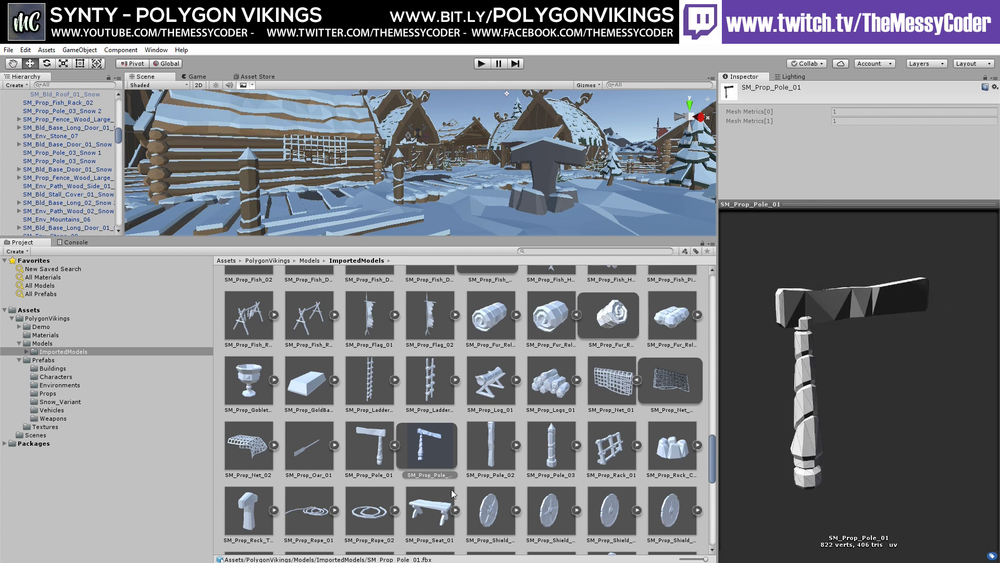
Step: Look through the remaining prop models in ImportedModels, then reopen the Props prefab folder at the fence and fish props
scroll(452, 494, "down", 1)
scroll(453, 494, "down", 2)
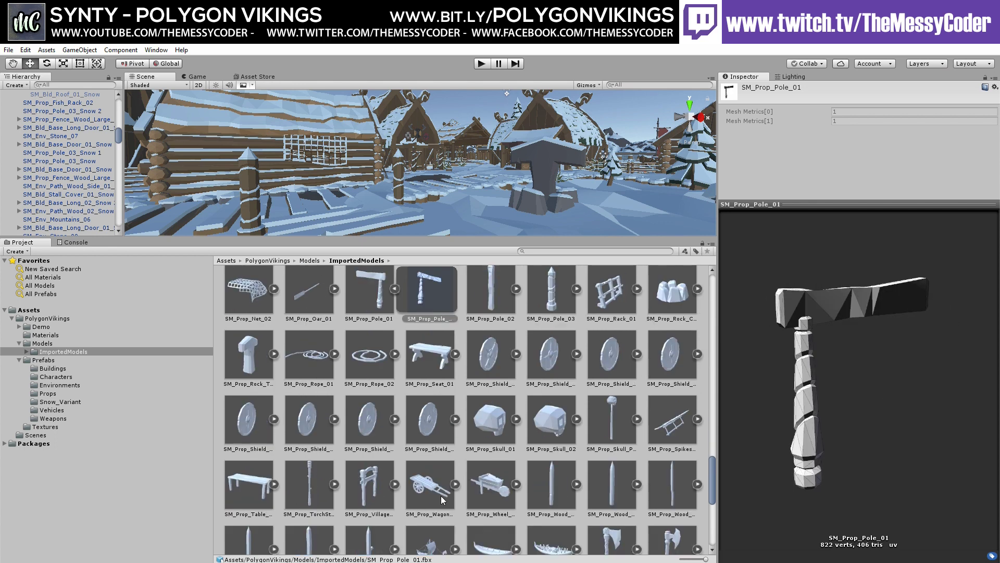
left_click(66, 376)
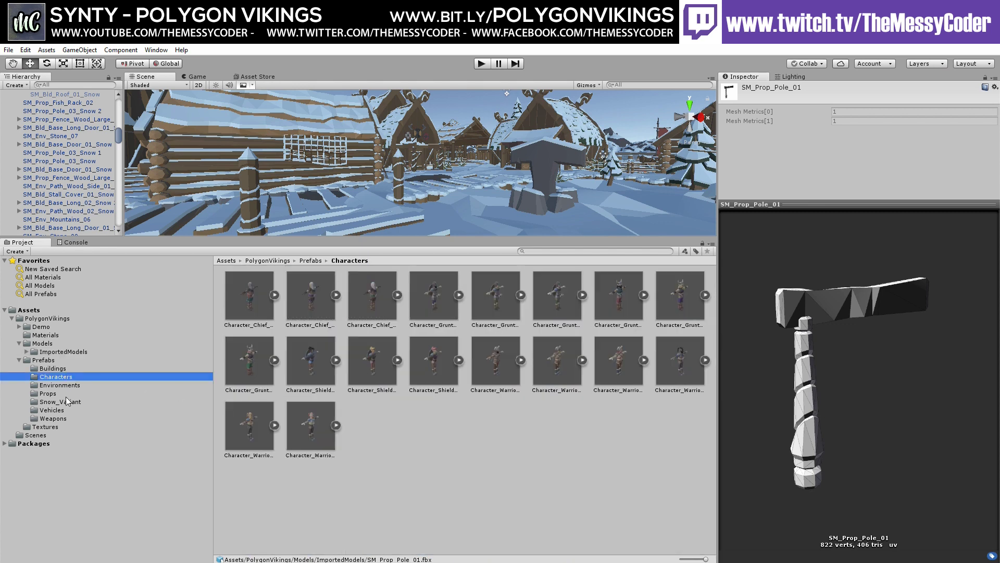
left_click(59, 394)
scroll(328, 415, "down", 5)
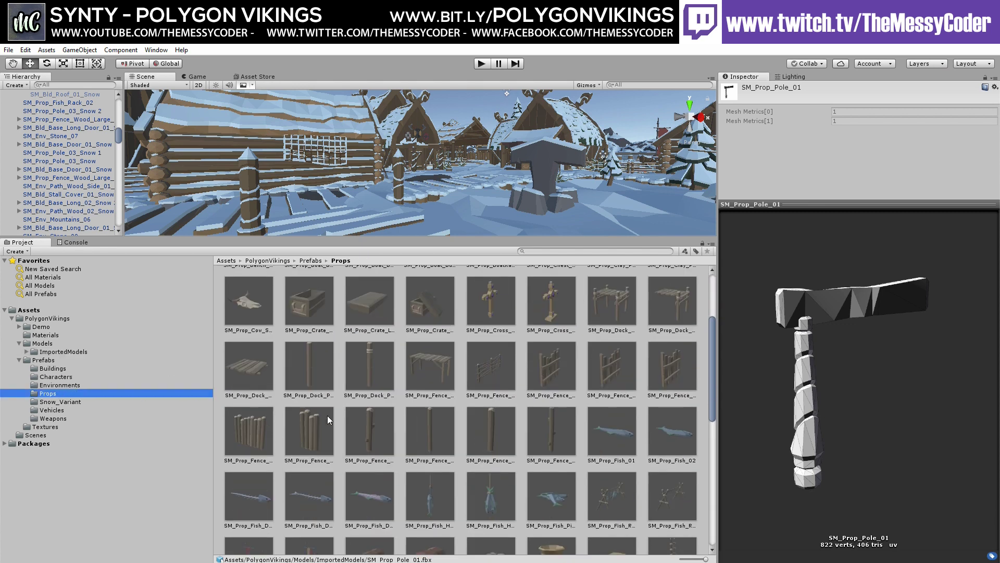
Step: Find the log props in the Props prefabs and rotate the preview of SM_Prop_Log_01
scroll(327, 415, "down", 1)
left_click(375, 424)
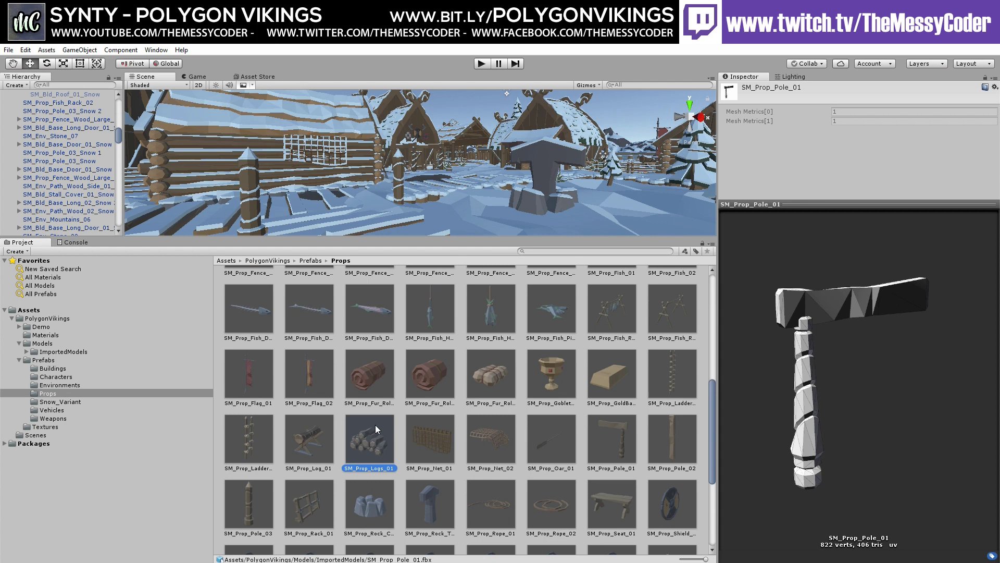
left_click(313, 437)
left_click_drag(888, 402, 806, 330)
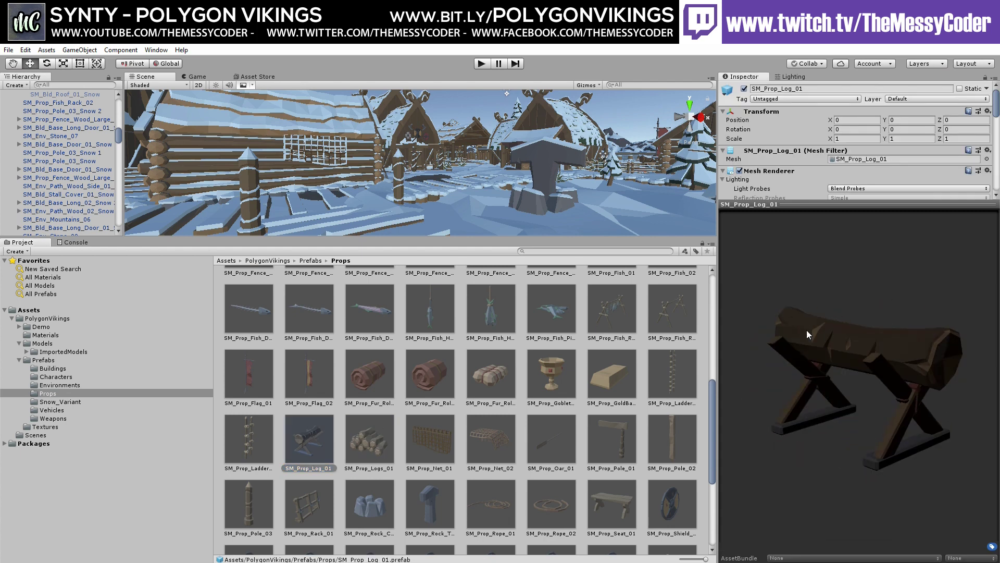
Step: Preview the net, log pile, oar and pole prefabs, including SM_Prop_Net_02 and SM_Prop_Pole_01
left_click(416, 423)
left_click(384, 439)
left_click(503, 432)
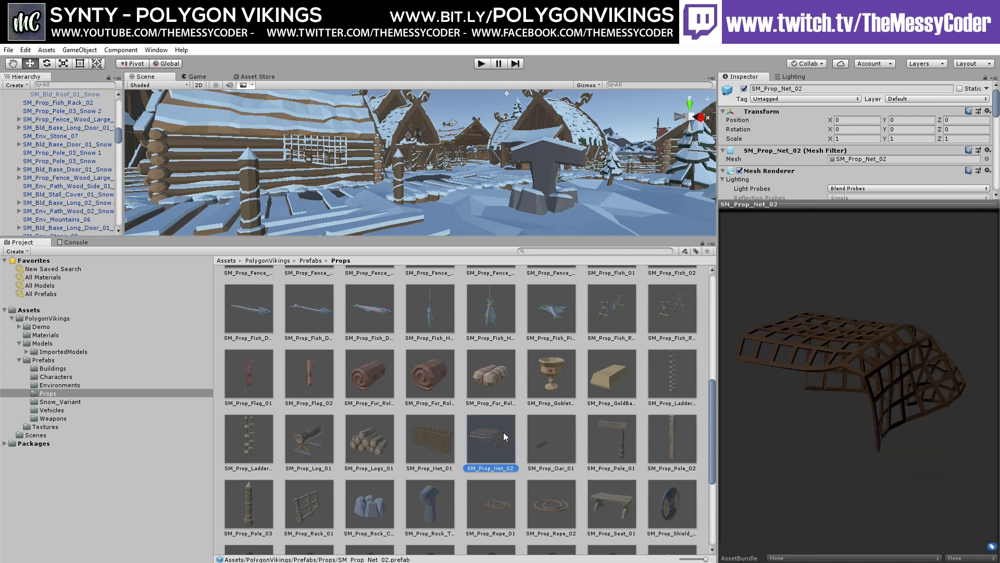
left_click(555, 427)
left_click(602, 427)
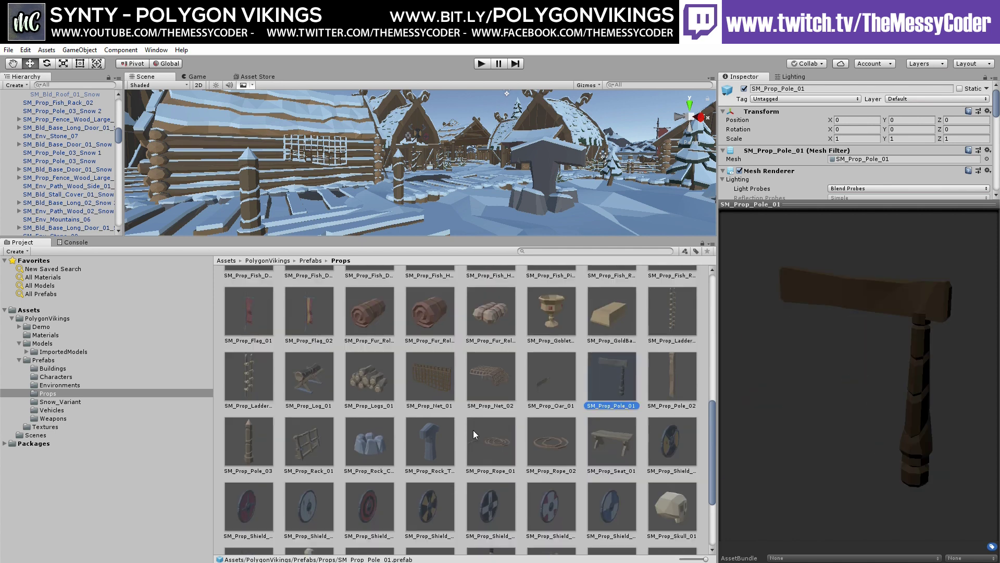
Step: Preview SM_Prop_Shield_Decor_06, and rotate SM_Prop_Shield_Decor_07 to view its painted front
scroll(473, 433, "down", 5)
left_click(503, 396)
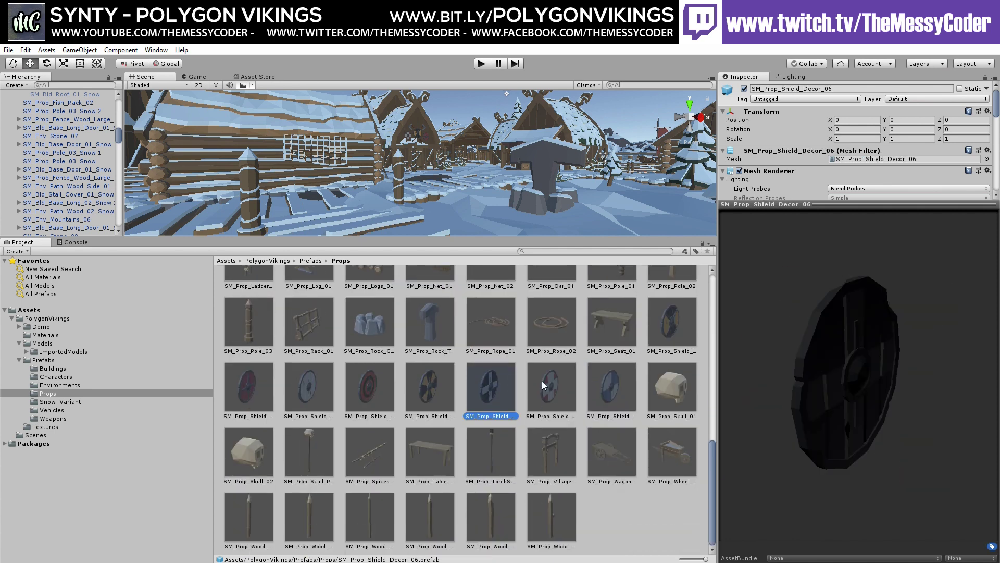
left_click(547, 382)
left_click_drag(803, 373, 729, 370)
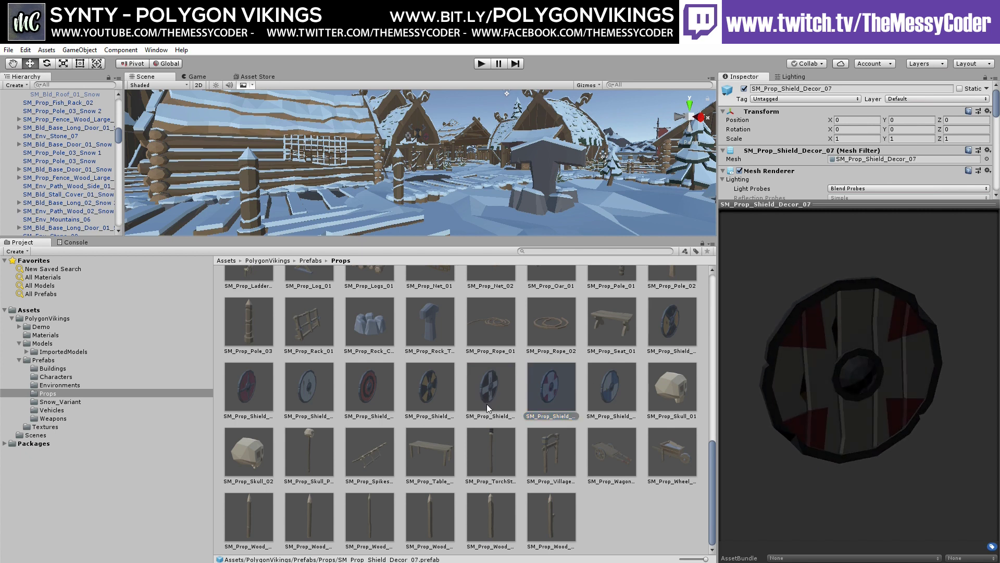
Step: Compare the decorative shields SM_Prop_Shield_Decor_03, 07 and 01 by turning their previews to face the front
left_click(312, 386)
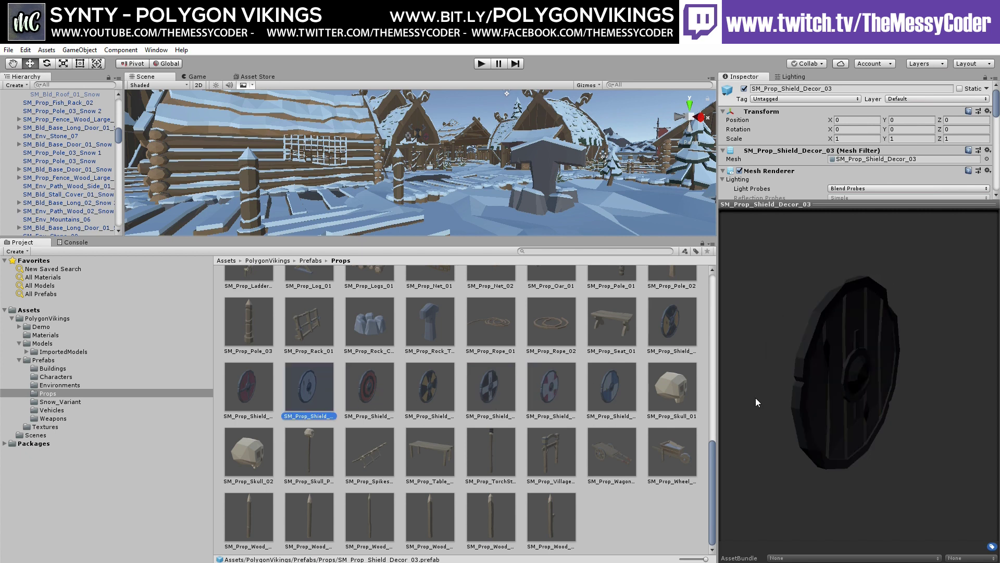
mouse_move(756, 398)
left_mouse_down()
mouse_move(757, 387)
mouse_move(745, 388)
left_mouse_up()
left_click(559, 389)
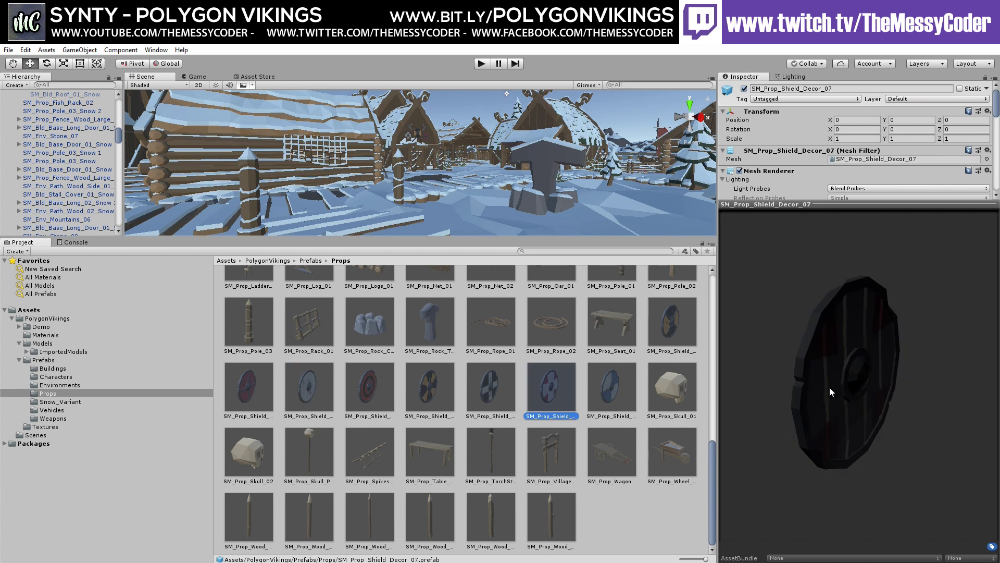
left_click_drag(829, 387, 732, 357)
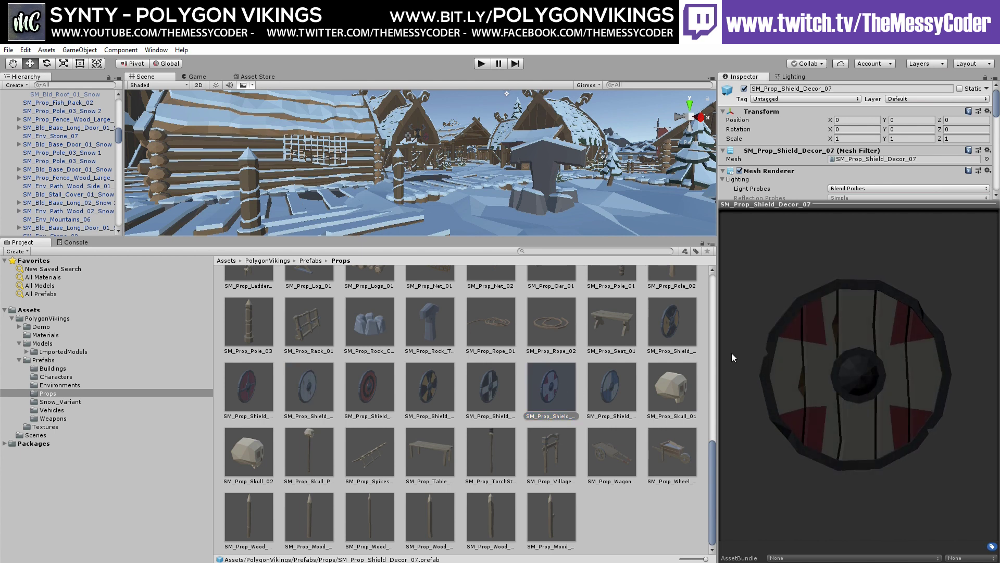
left_click(677, 322)
left_click_drag(863, 351, 773, 341)
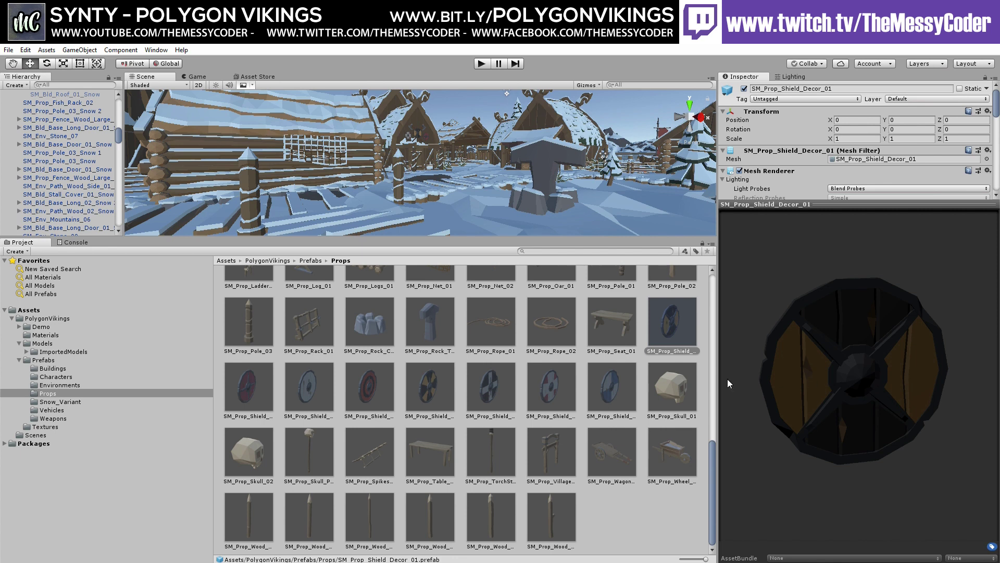
Step: Preview the village prop, and rotate the wooden spikes SM_Prop_Wood_Spike_04 and SM_Prop_Wood_Spike_02
left_click(543, 457)
left_click_drag(842, 414, 764, 402)
left_click(544, 512)
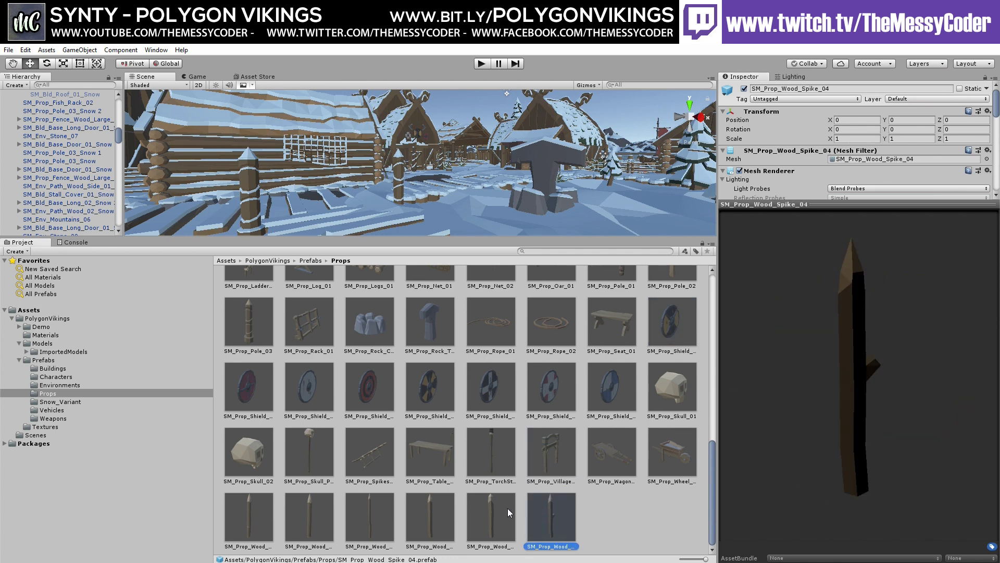
left_click_drag(919, 417, 788, 404)
left_click(430, 513)
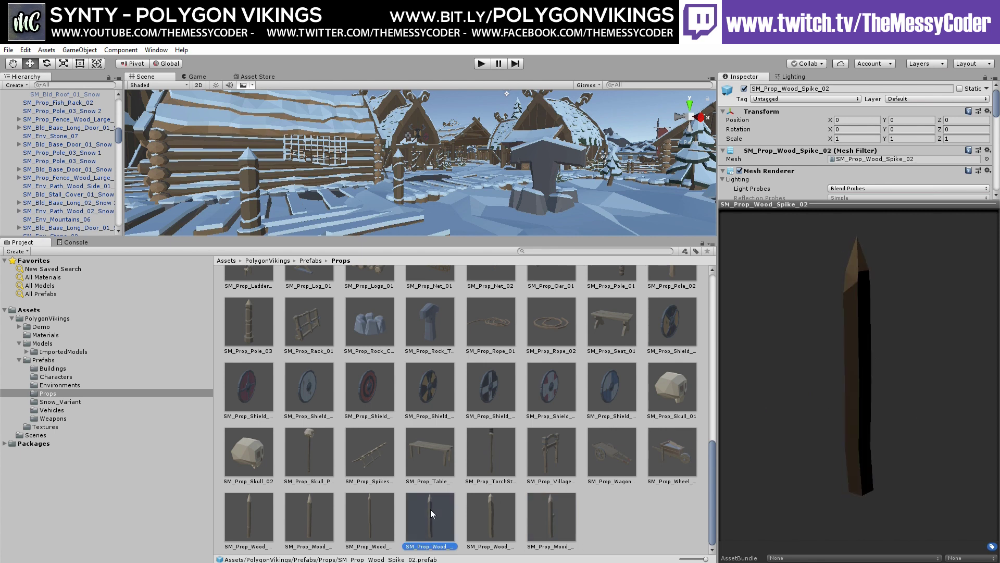
left_click_drag(878, 429, 833, 431)
Step: Preview SM_Prop_Wood_Spike_01 and the first two props in its row, and rotate the SM_Prop_Wheel_Barrow_01 preview
left_click(361, 527)
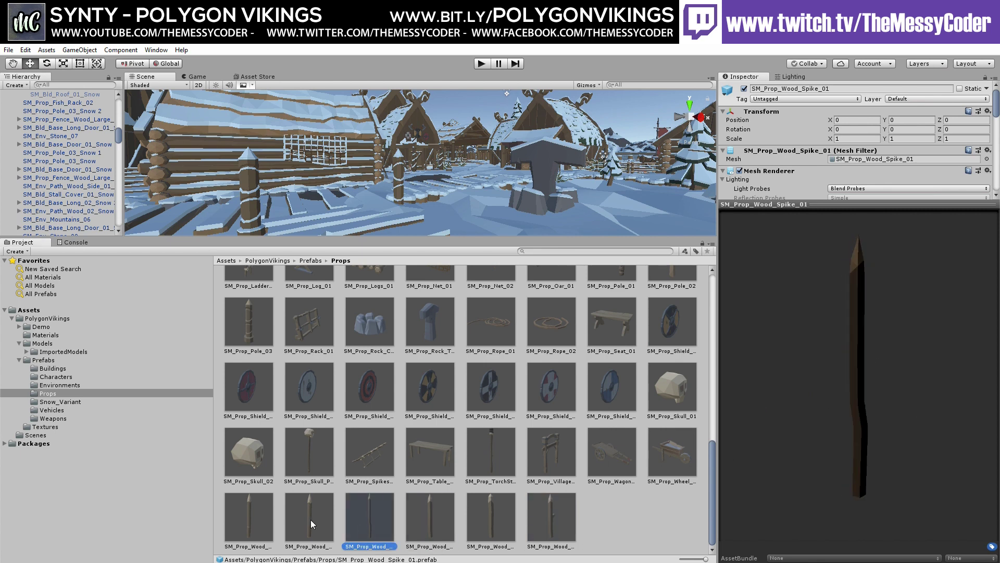
left_click(311, 520)
left_click(237, 511)
left_click(684, 456)
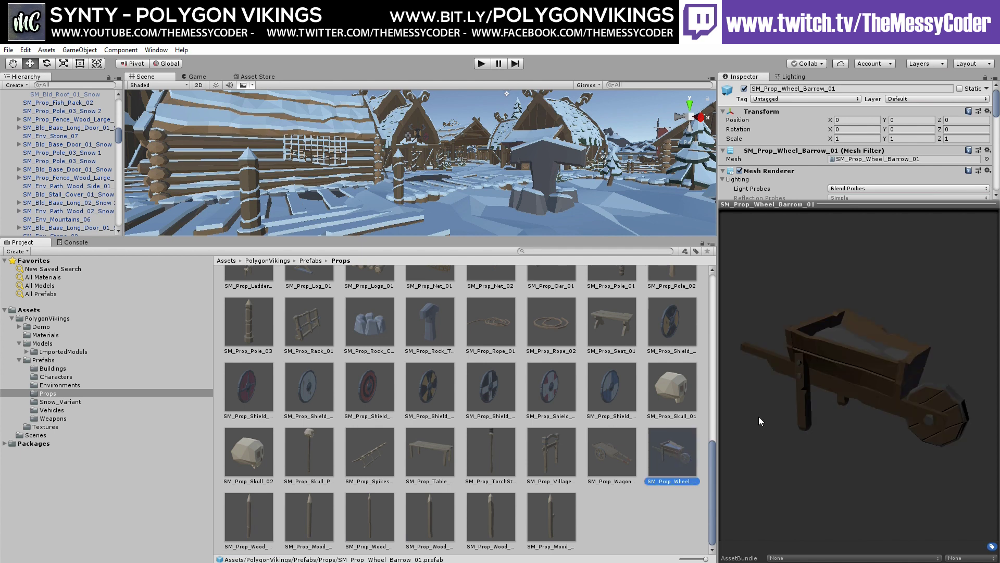
left_click_drag(759, 417, 779, 422)
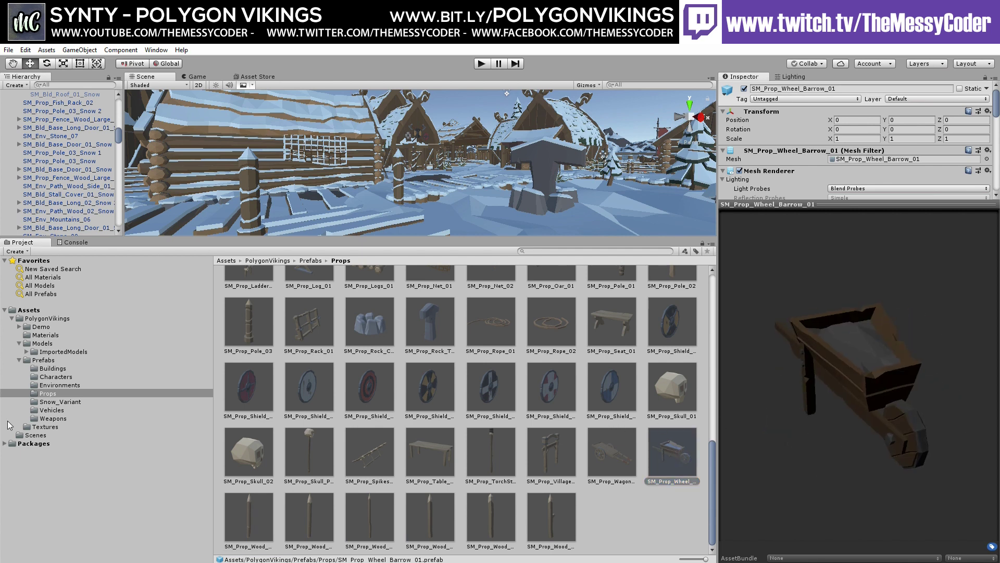
Step: Open the Vehicles prefab folder and rotate the previews of SM_Veh_FuneralBoat_01, SM_Veh_FishingBoat_01 and SM_Veh_Boat_01
left_click(58, 403)
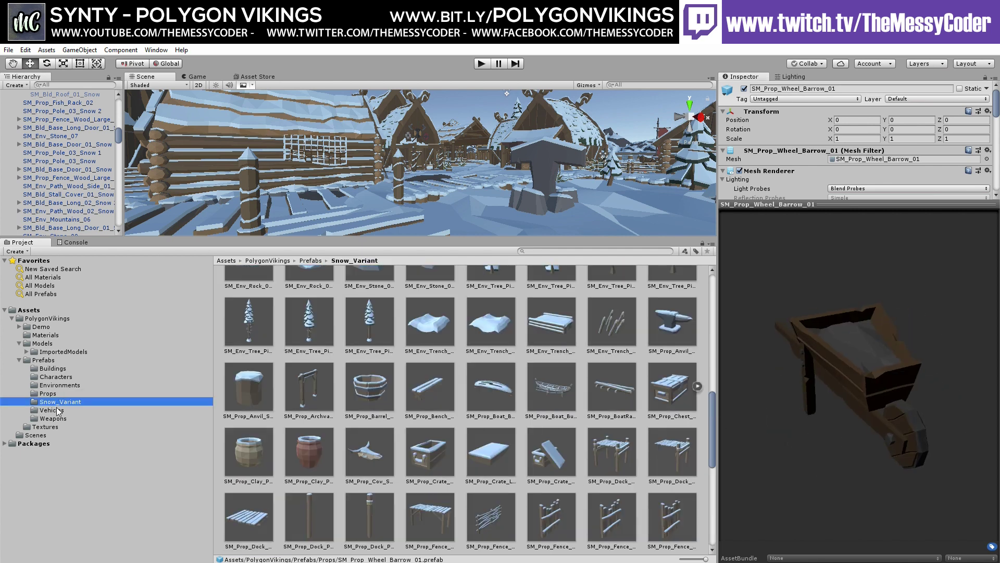
left_click(56, 410)
left_click(373, 306)
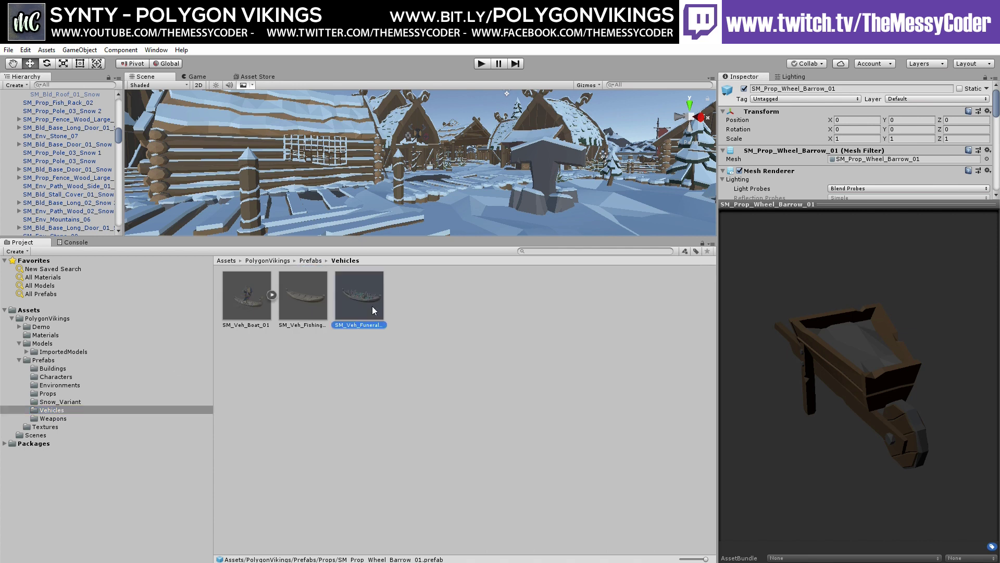
left_click_drag(898, 361, 472, 324)
left_click(307, 301)
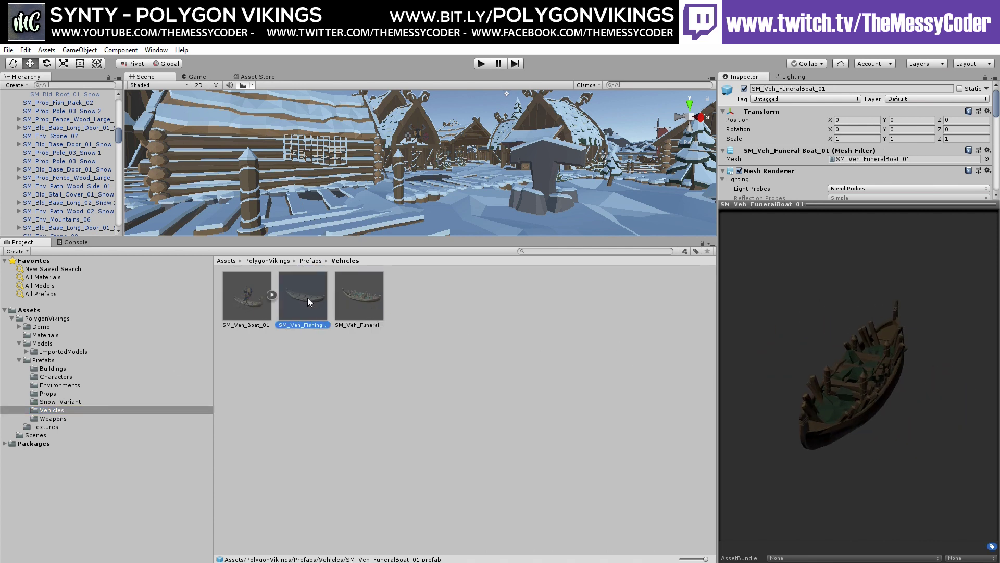
left_click_drag(829, 377, 556, 402)
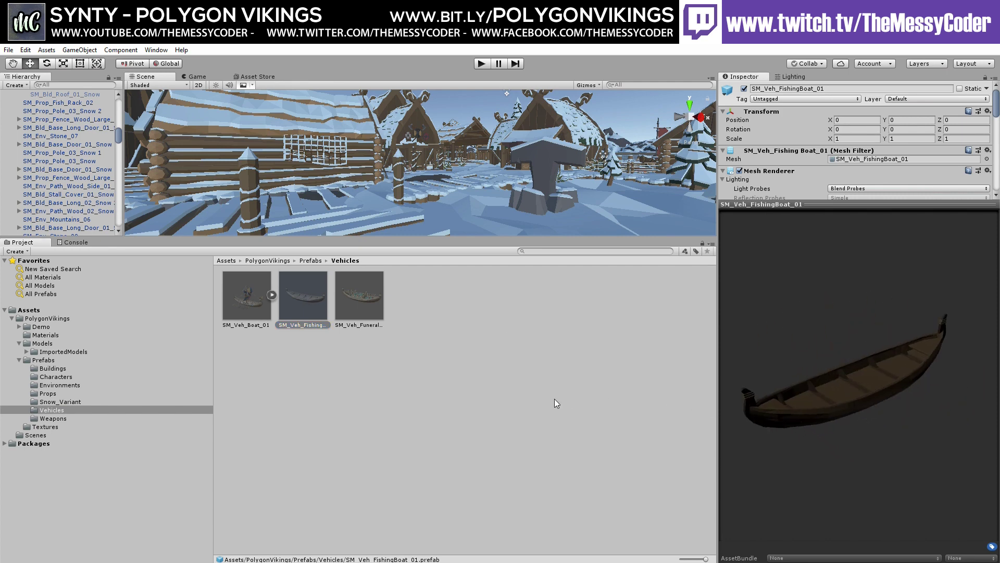
left_click(241, 305)
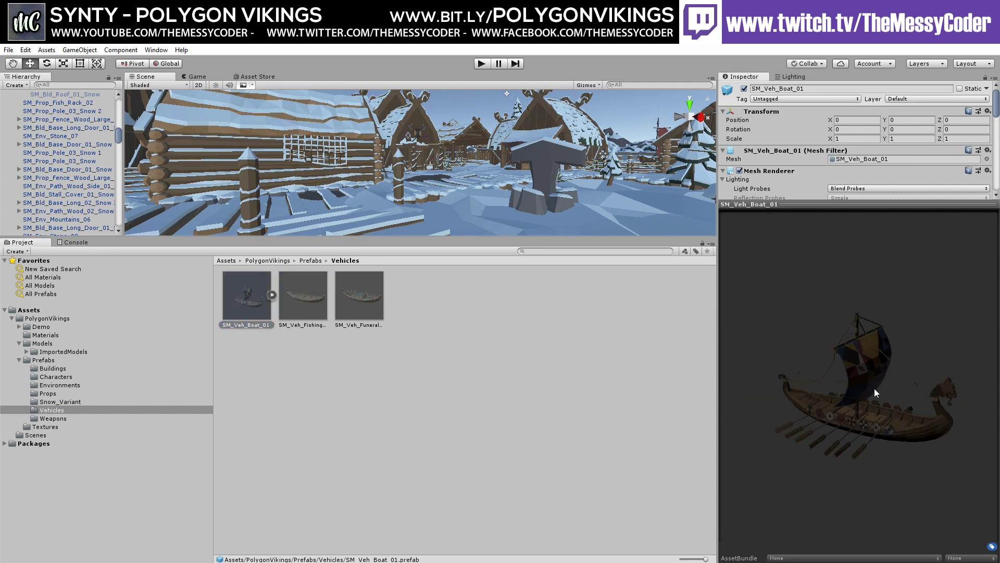
left_click_drag(874, 388, 780, 402)
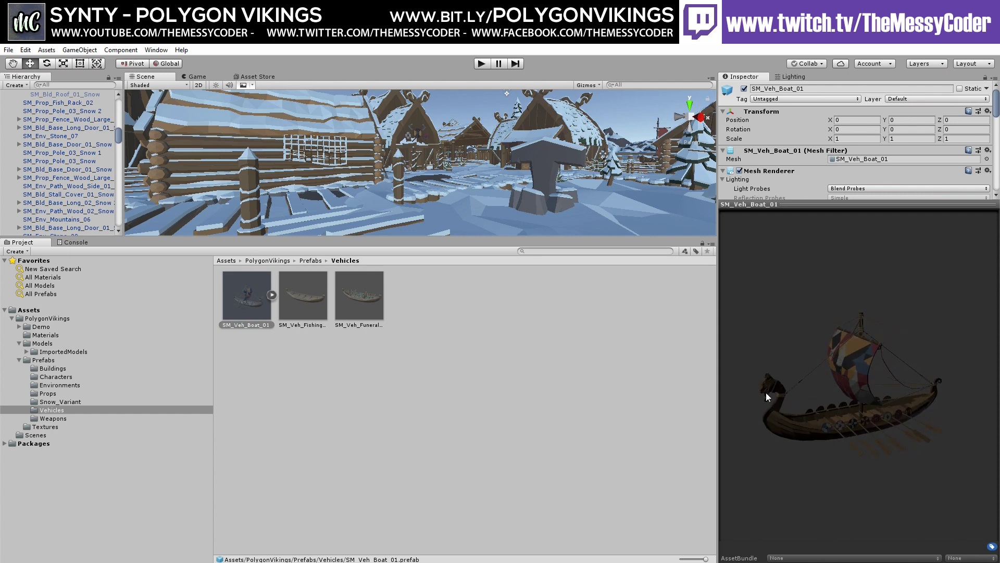
Step: Open the Weapons prefab folder and preview the two axes, the ball hammer, the club and the fishing weapon
left_click(52, 418)
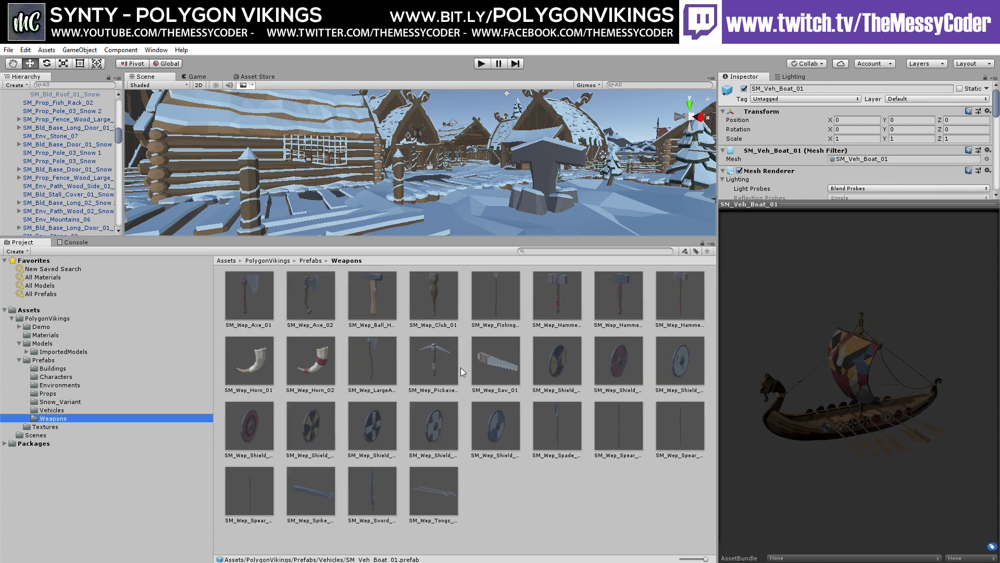
left_click(262, 308)
left_click(316, 305)
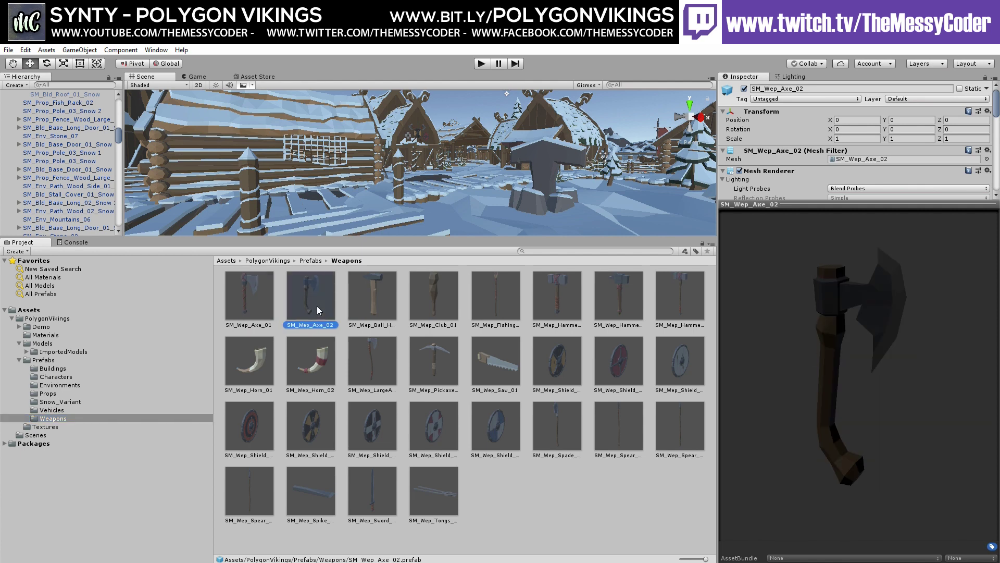
left_click(368, 305)
left_click(434, 306)
left_click(491, 301)
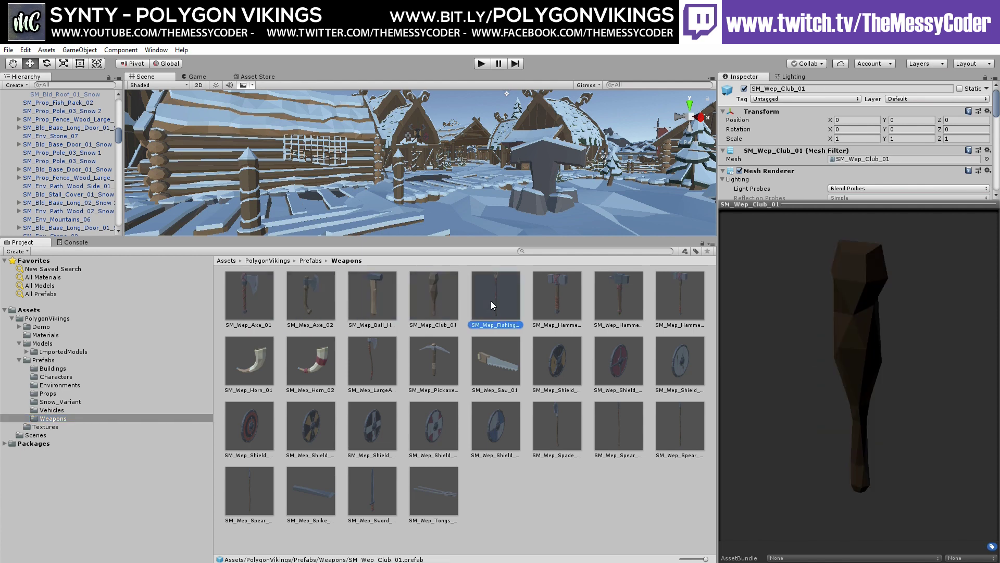
Step: Preview the three hammer weapons, including SM_Wep_HammerLarge_01, and rotate the first one
left_click(555, 296)
left_click_drag(776, 321, 665, 301)
left_click(636, 316)
left_click(665, 301)
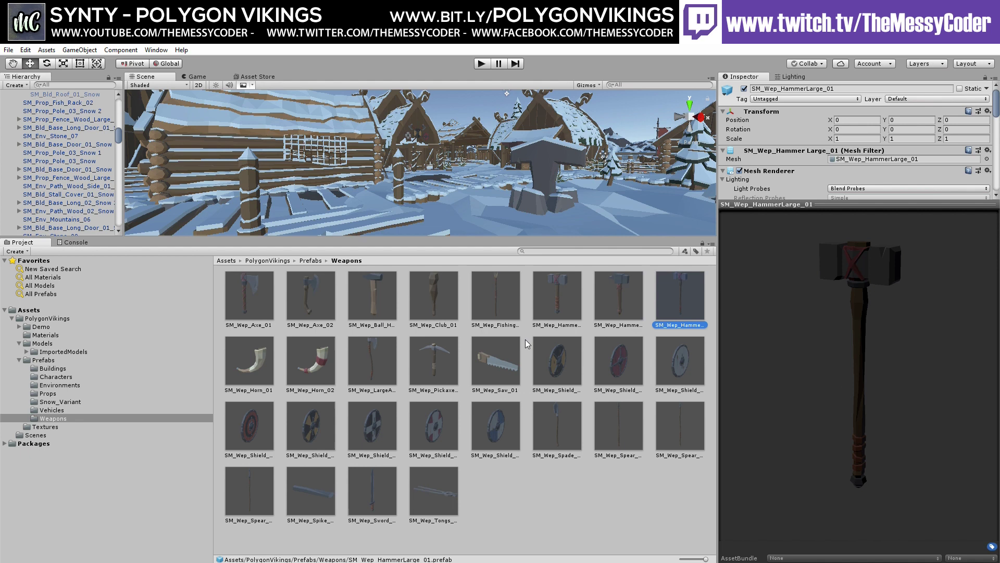
Step: Rotate the SM_Wep_Horn_02 preview, and view the other horn, the large axe, the pickaxe and the saw
left_click(313, 368)
left_click_drag(911, 377, 362, 414)
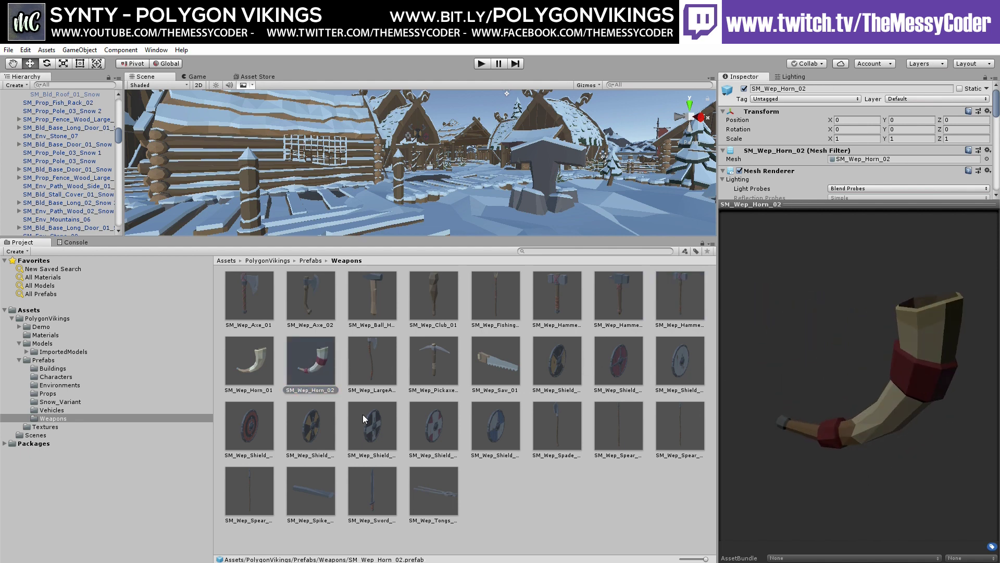
left_click(267, 368)
left_click(373, 364)
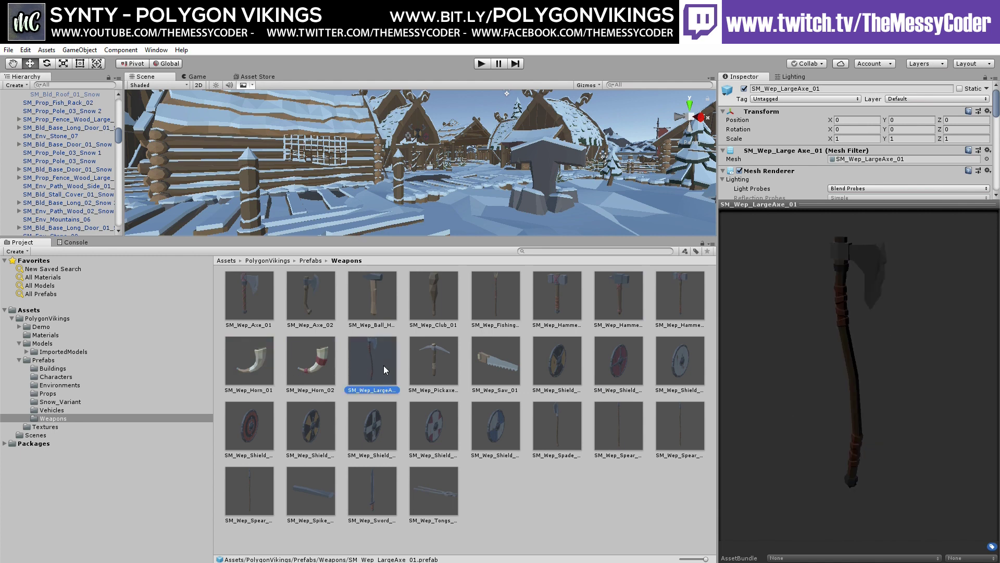
left_click(456, 361)
left_click(489, 361)
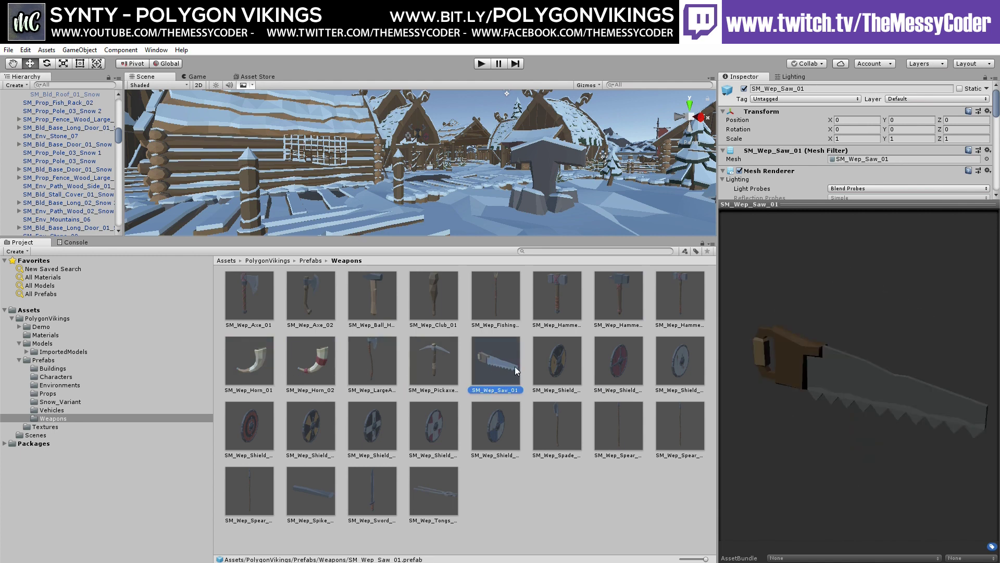
Step: Preview the weapon shields, starting with the first one and going from SM_Wep_Shield_08 back to SM_Wep_Shield_04
left_click(551, 367)
left_click(498, 424)
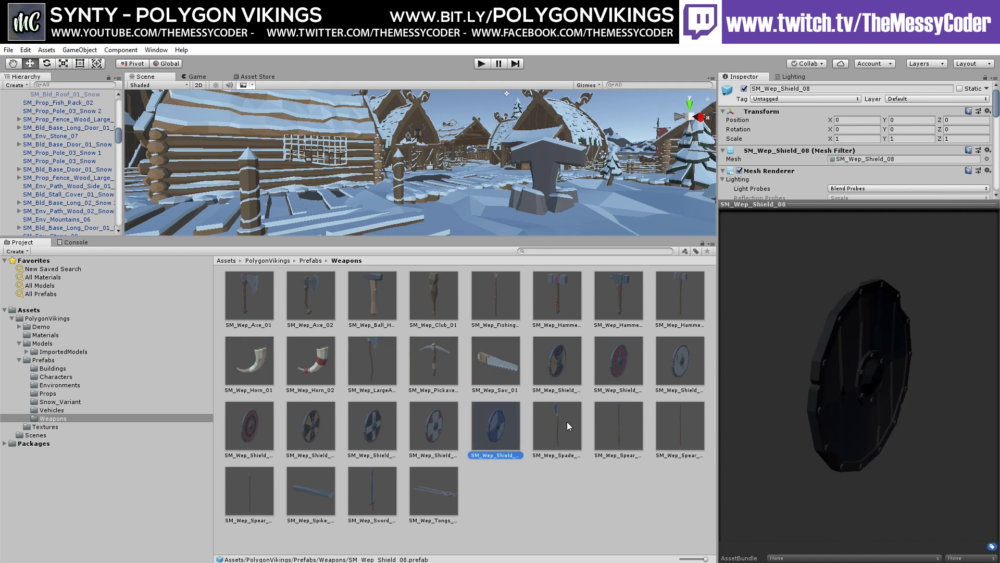
left_click(438, 425)
left_click(375, 424)
left_click(311, 425)
left_click(249, 426)
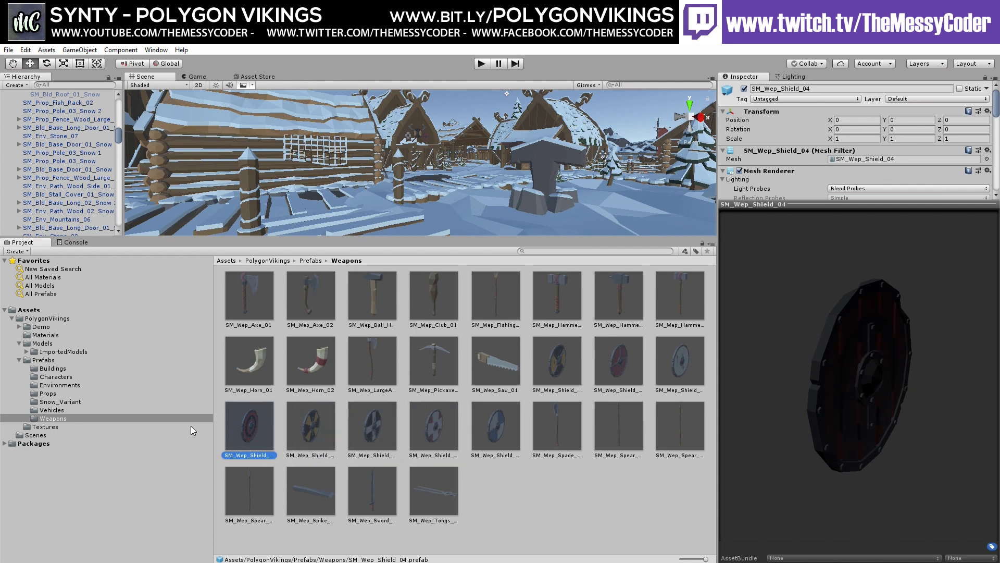
Step: Compare SM_Prop_Shield_Decor_05 in Props with SM_Wep_Shield_05 in Weapons, rotating the weapon shield to face the front
left_click(48, 393)
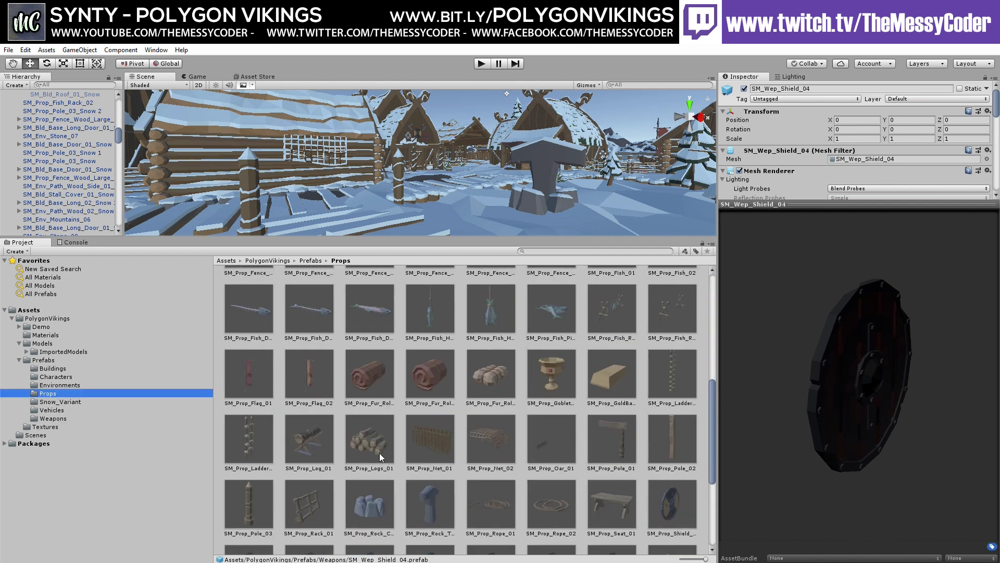
scroll(380, 457, "down", 3)
left_click(431, 392)
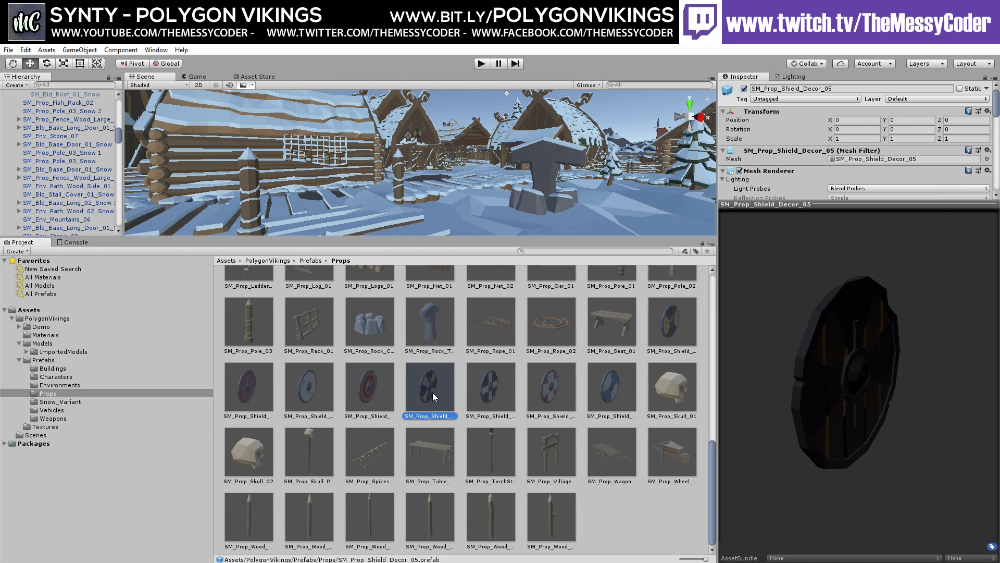
left_click(66, 418)
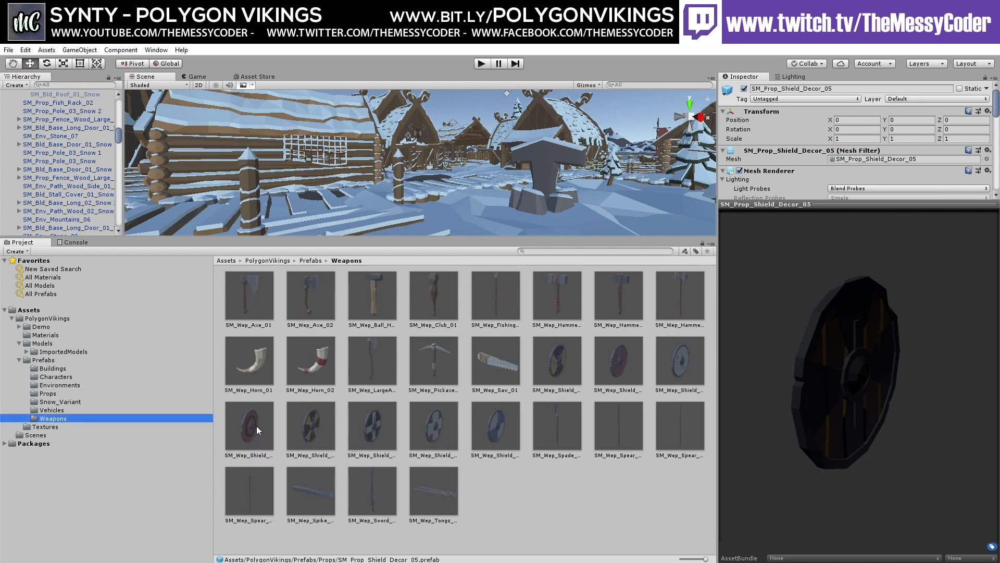
left_click(319, 427)
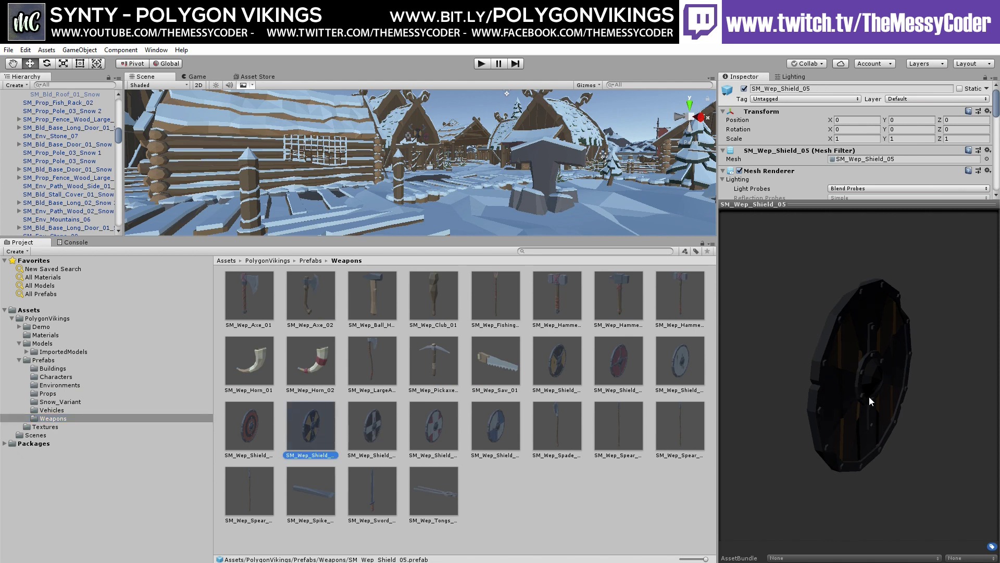
left_click_drag(869, 396, 799, 372)
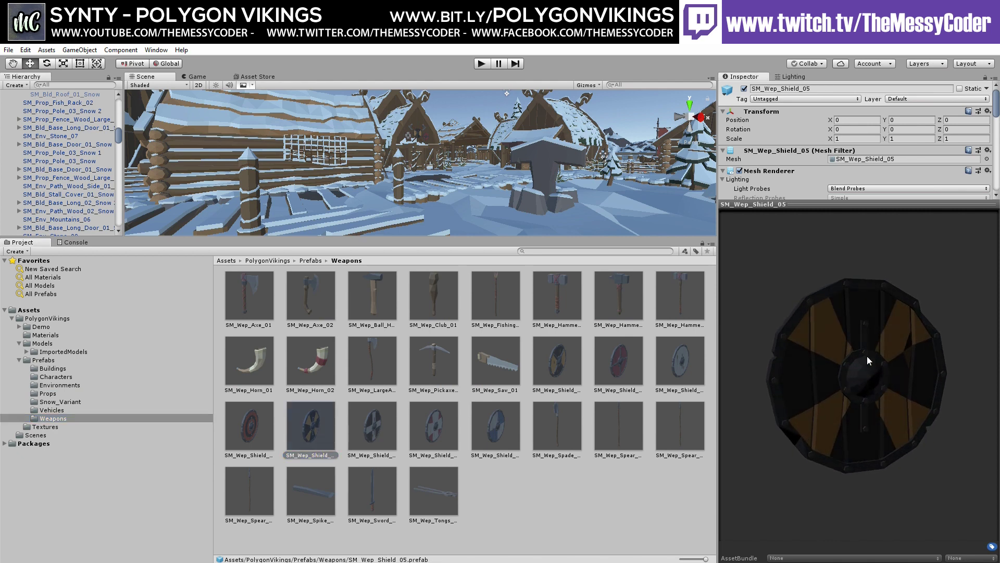
Step: Turn SM_Wep_Shield_05 to face the front, and preview SM_Prop_Shield_Decor_05 in Props from the same angle for comparison
left_click_drag(867, 357, 831, 406)
left_click(71, 392)
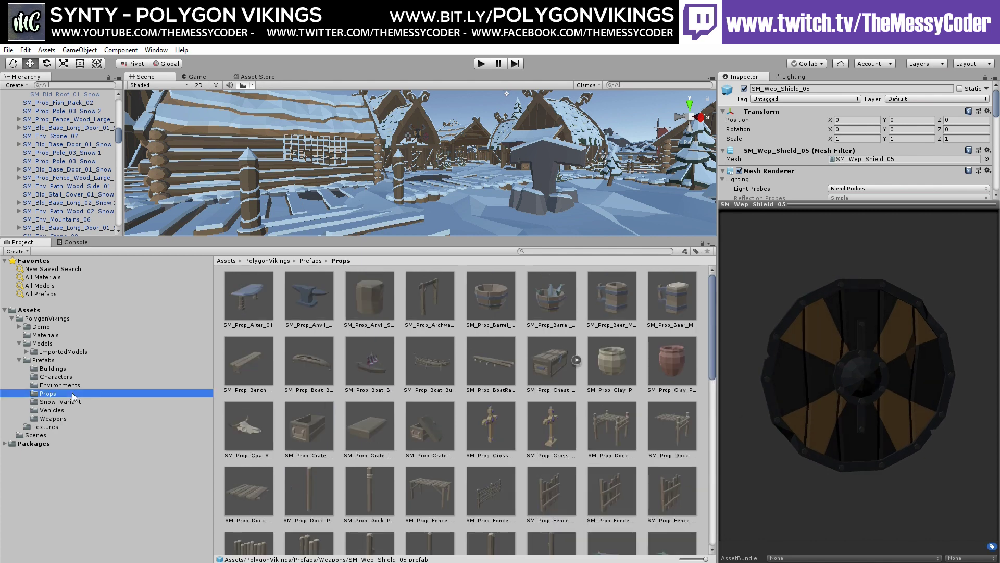
scroll(351, 461, "down", 10)
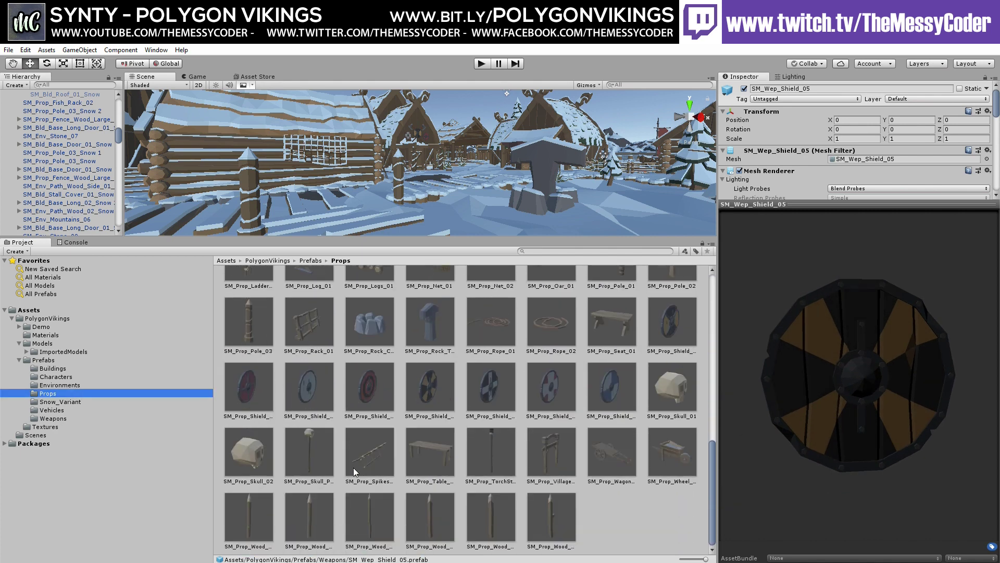
left_click(437, 394)
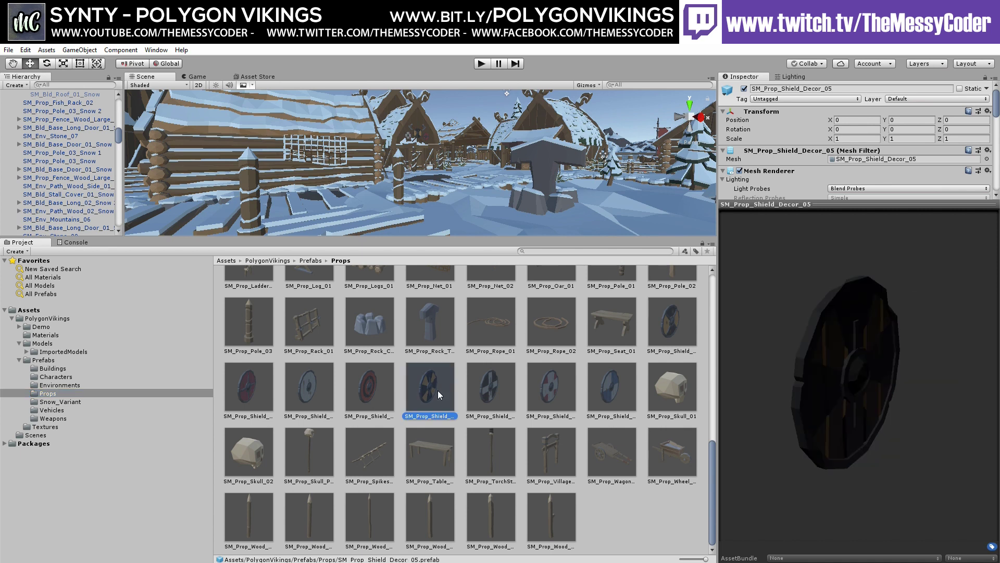
left_click_drag(837, 426, 706, 394)
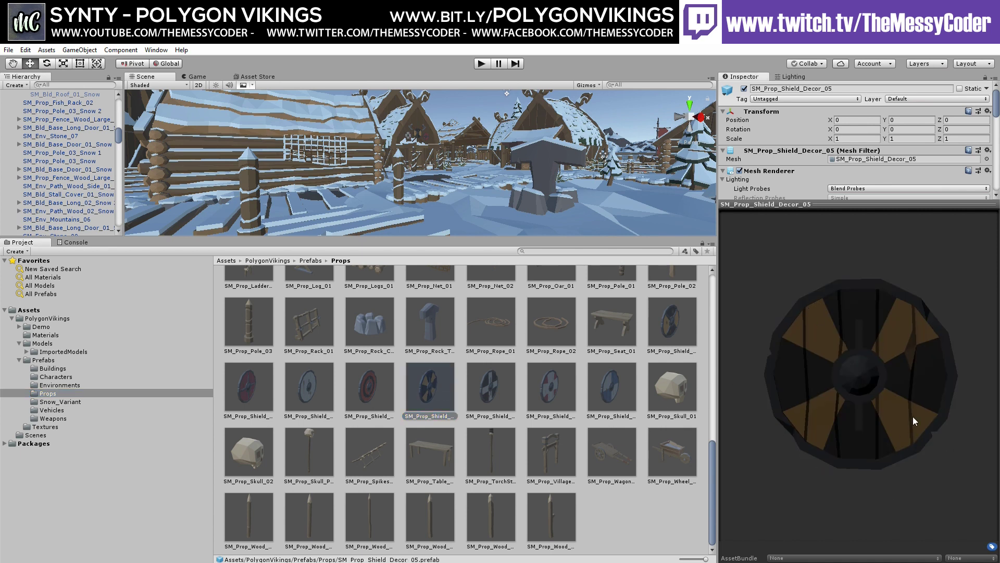
Step: Preview SM_Wep_Sword_01 in the Weapons prefabs, rotate it to show the flat of the blade, and view SM_Wep_Spear_02
left_click(59, 418)
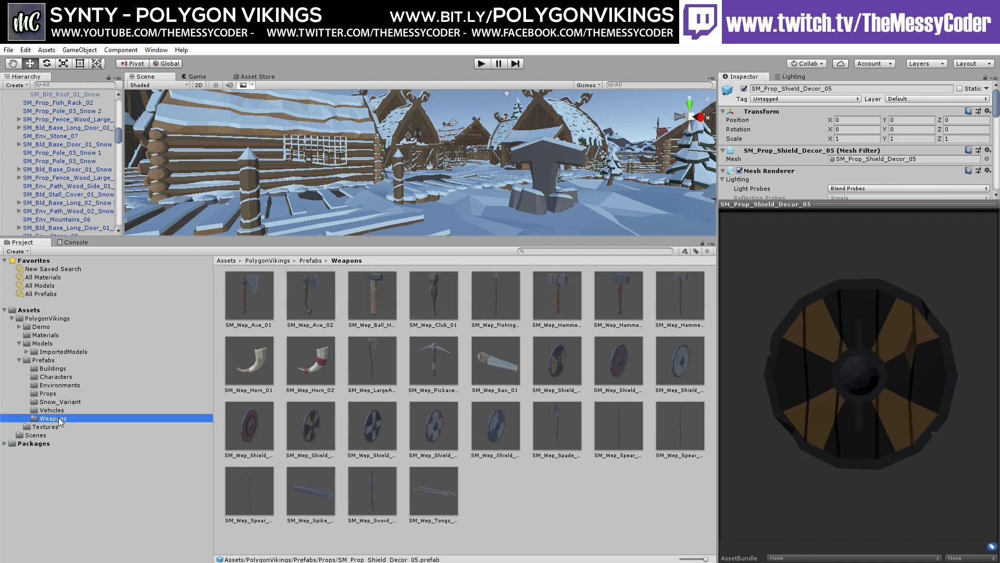
left_click(360, 480)
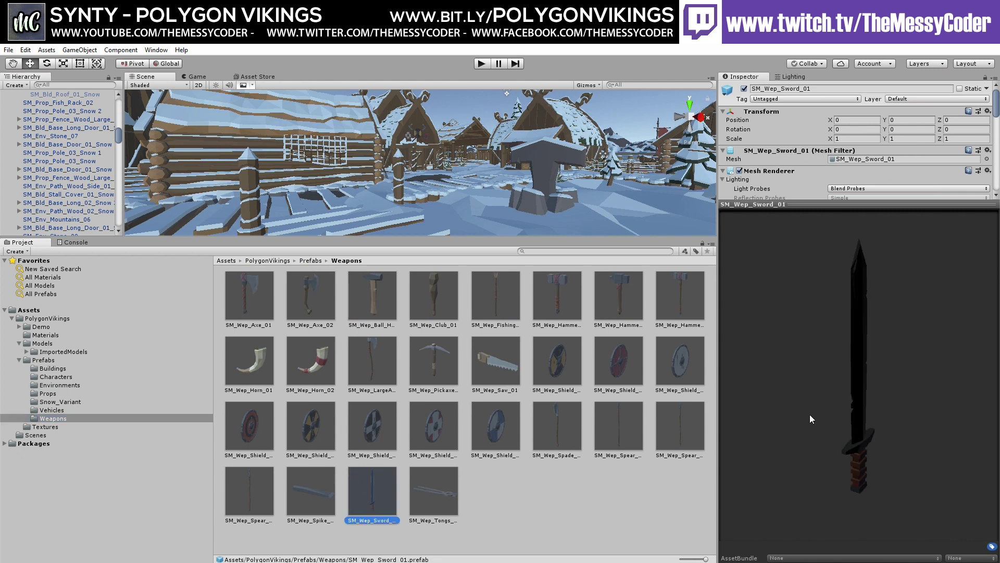
left_click_drag(810, 419, 697, 414)
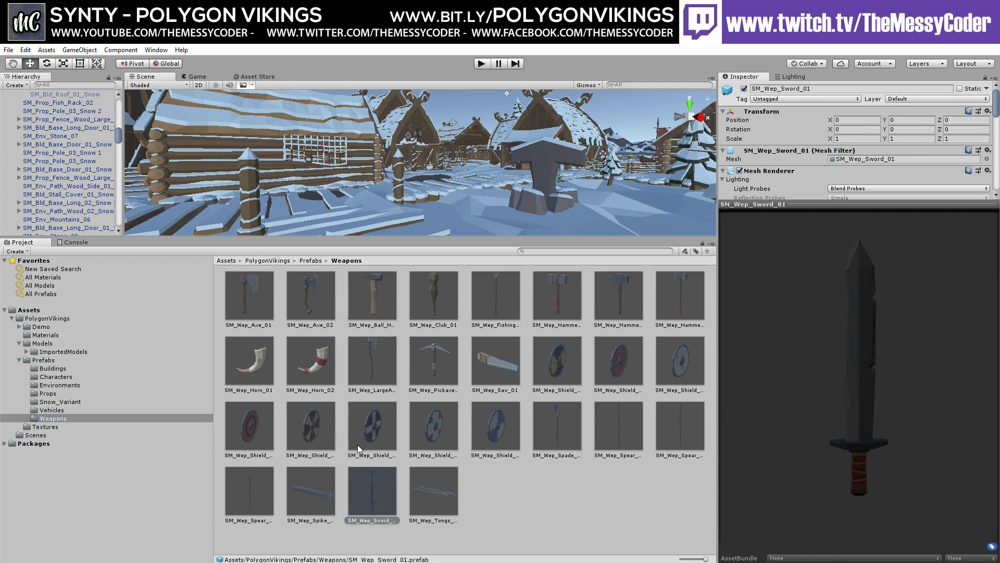
left_click(679, 405)
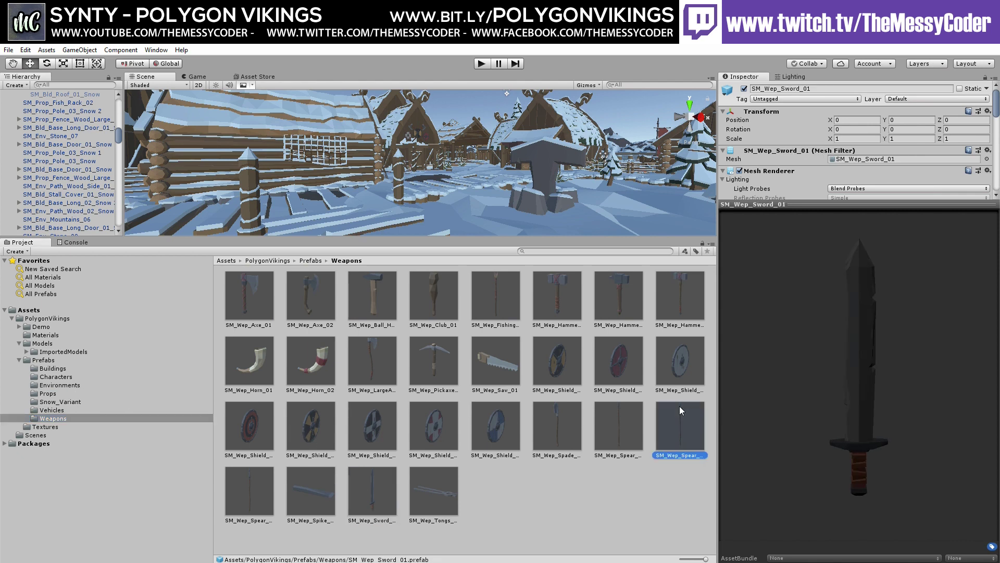
Step: Preview the eight building base prefabs in Buildings, from SM_Bld_Base_01 through SM_Bld_Base_Long_Door_02
left_click(53, 368)
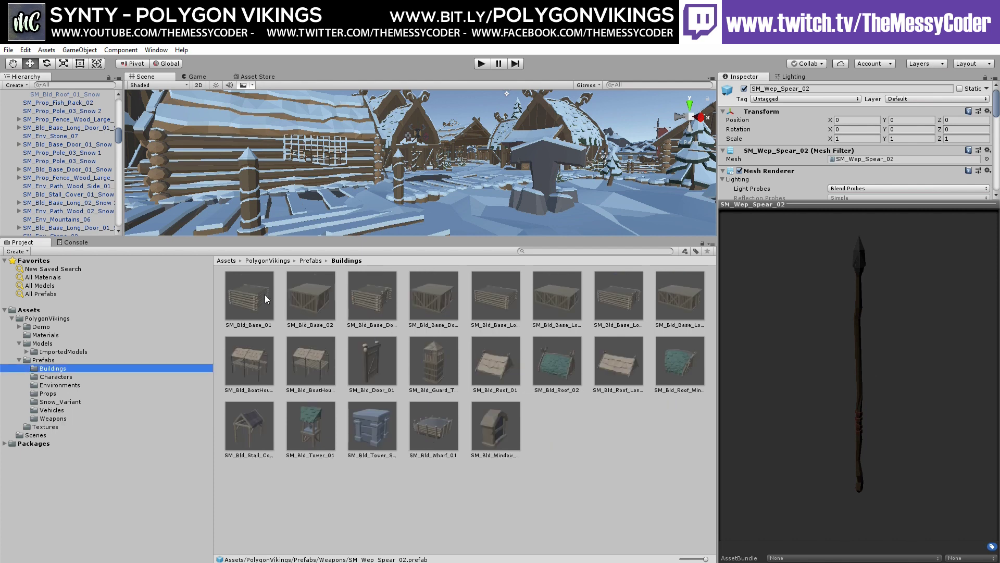
left_click(264, 295)
left_click(316, 292)
left_click(365, 292)
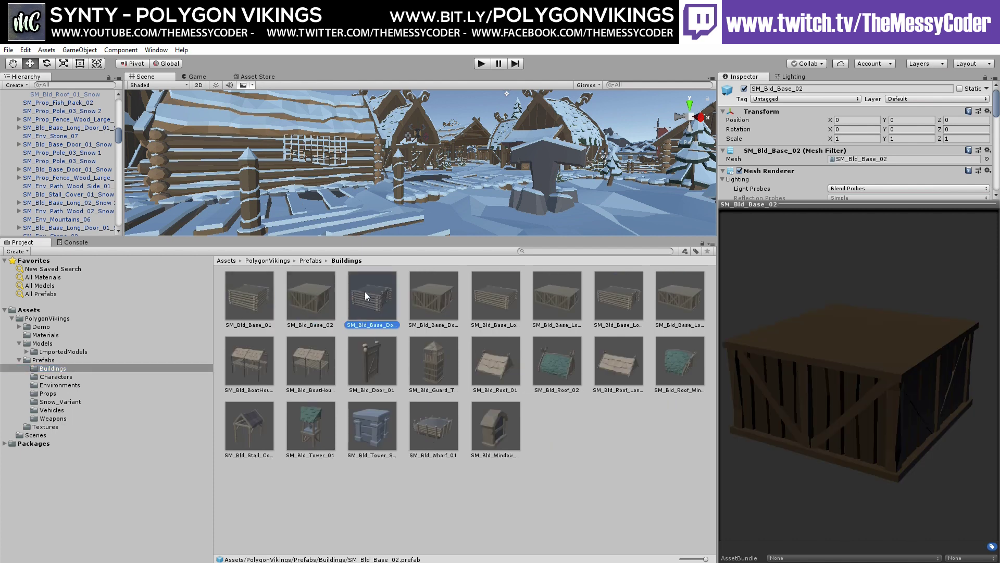
left_click(446, 292)
left_click(502, 293)
left_click(561, 292)
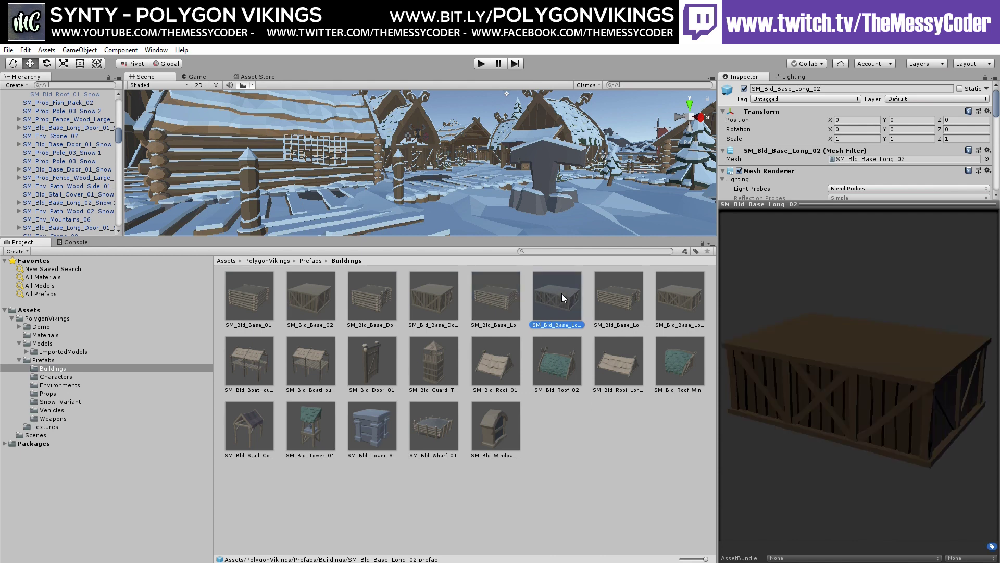
left_click(619, 292)
left_click(677, 296)
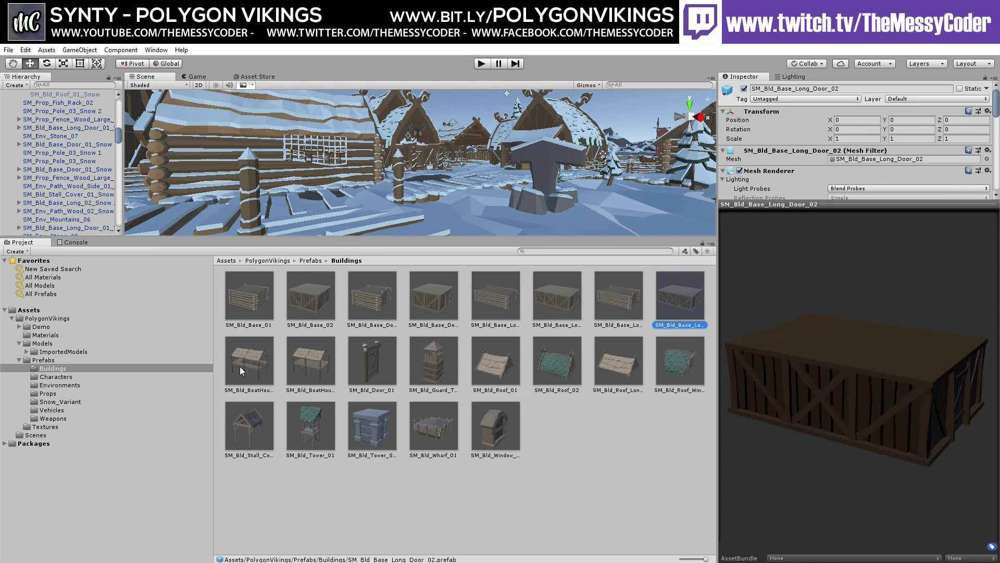
Step: Preview the two boat houses, SM_Bld_Door_01, the guard tower and the four roofs ending with SM_Bld_Roof_Window_01
left_click(240, 367)
left_click(298, 361)
left_click(385, 361)
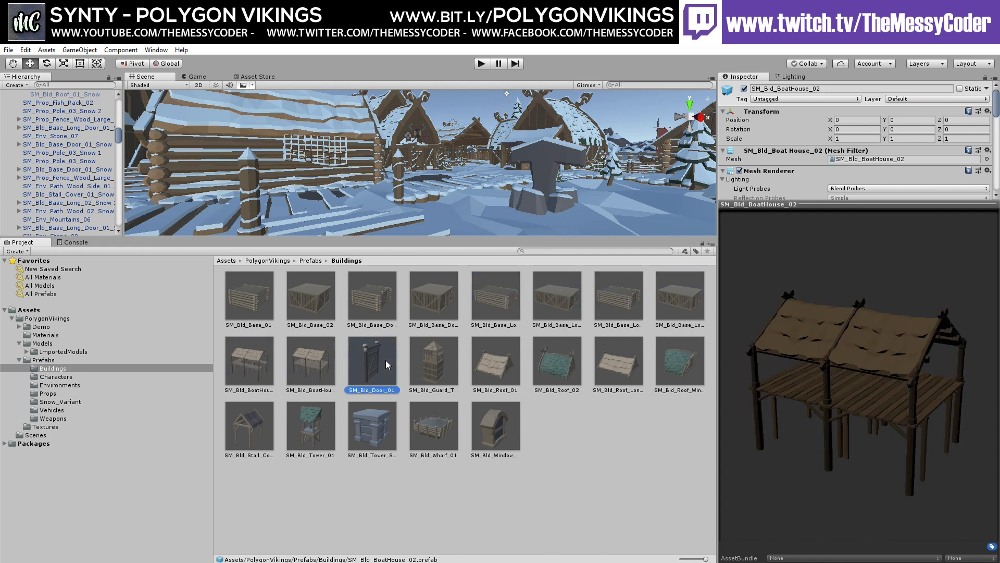
left_click(425, 360)
left_click(506, 355)
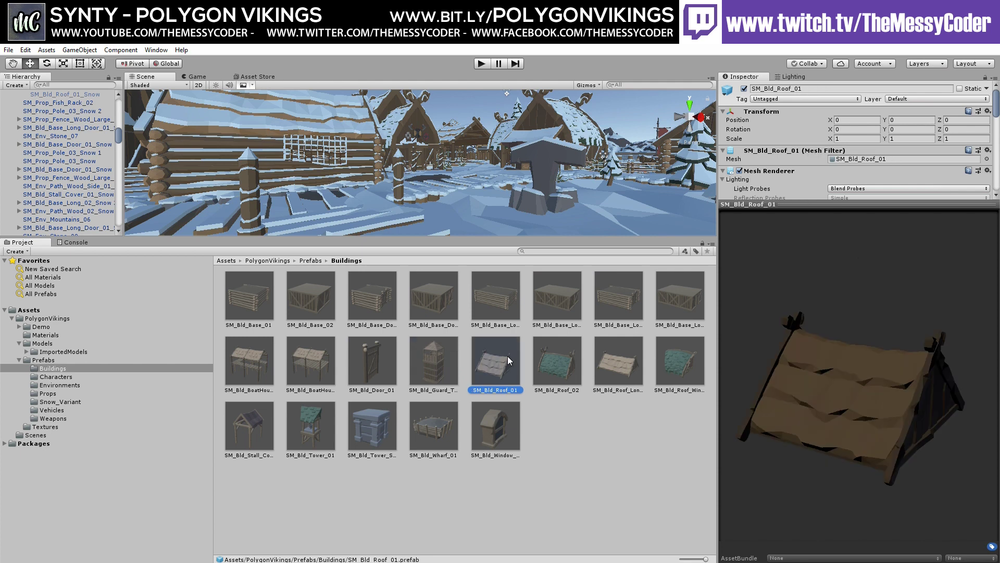
left_click(570, 361)
left_click(630, 359)
left_click(679, 359)
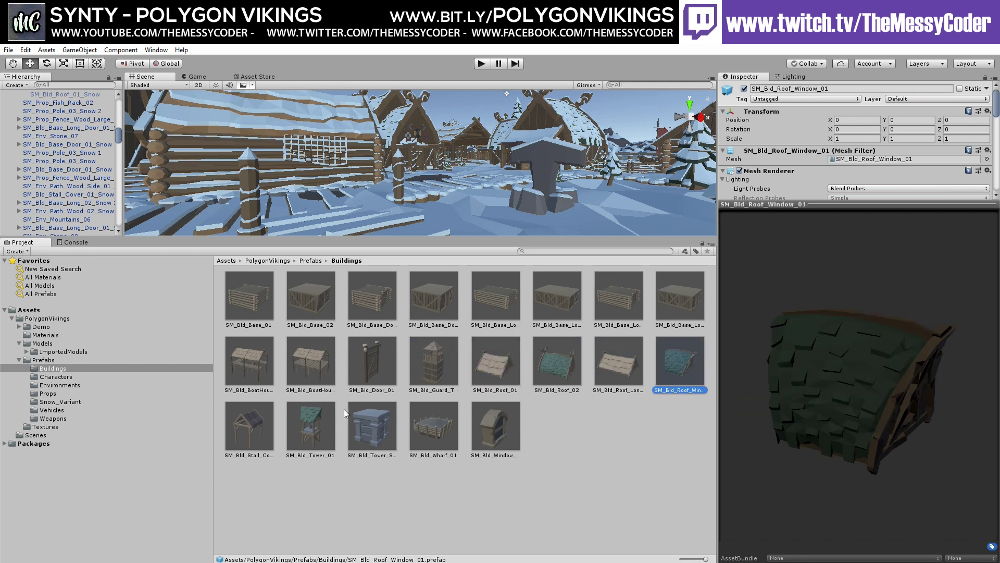
Step: Preview the remaining buildings from the stall cover to SM_Bld_Window_01, rotate the window, and return to SM_Bld_Tower_Stone_Base_01
left_click(225, 429)
left_click(328, 421)
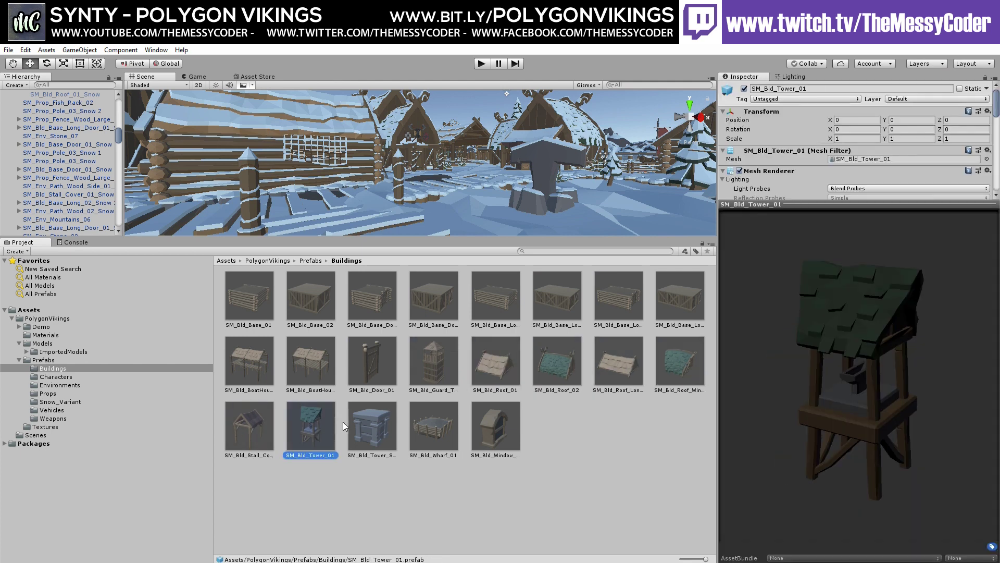
left_click(376, 421)
left_click(425, 426)
left_click(501, 429)
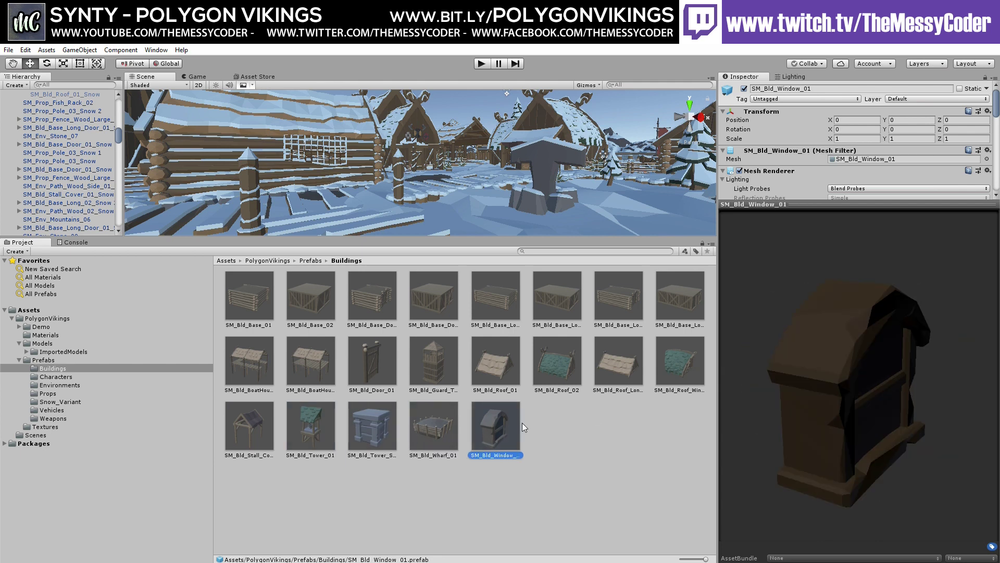
left_click_drag(888, 387, 749, 393)
left_click(450, 430)
left_click(380, 429)
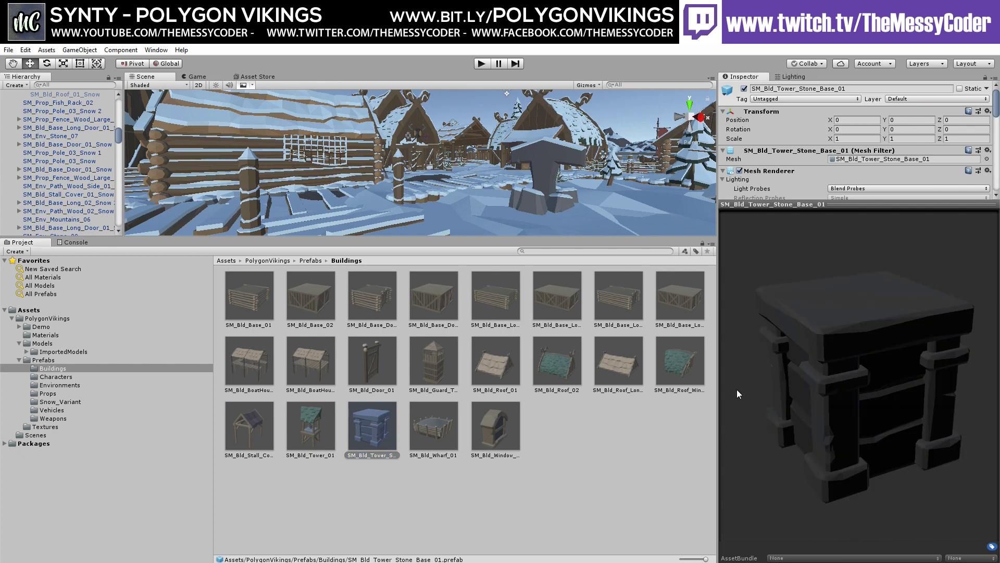
Step: Run the open snowy village scene in Play mode
left_click(481, 64)
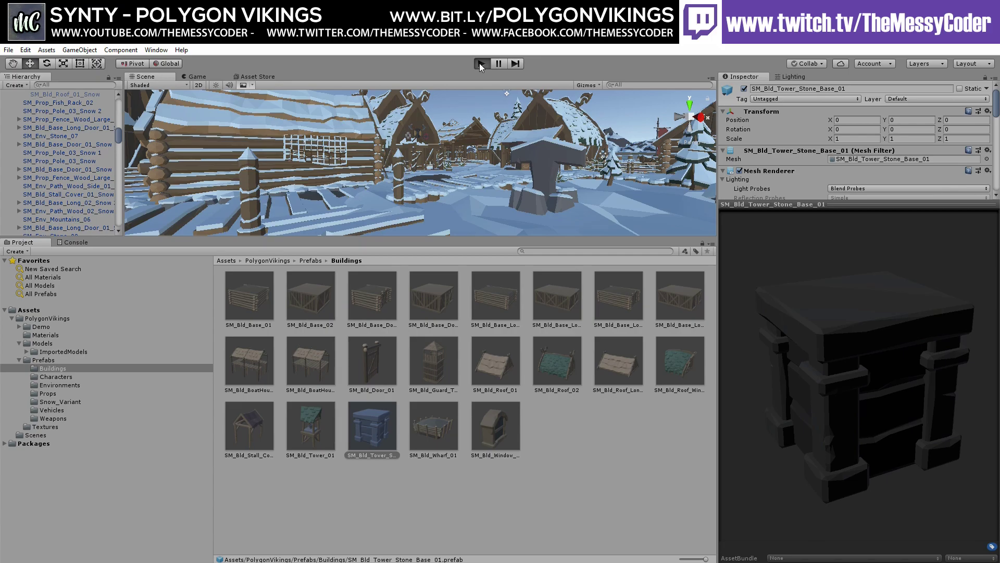